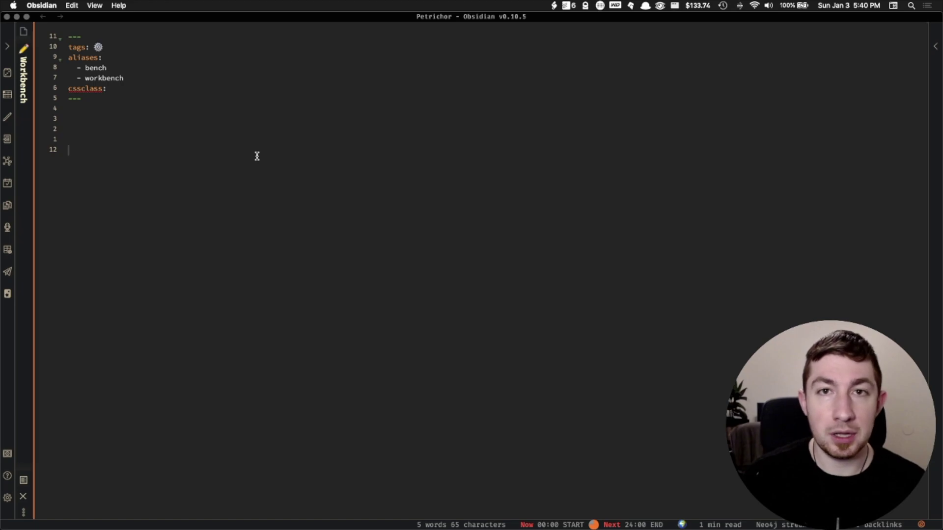
# Insert the code template to add an empty code block below the note's front matter.
pyautogui.click(257, 141)
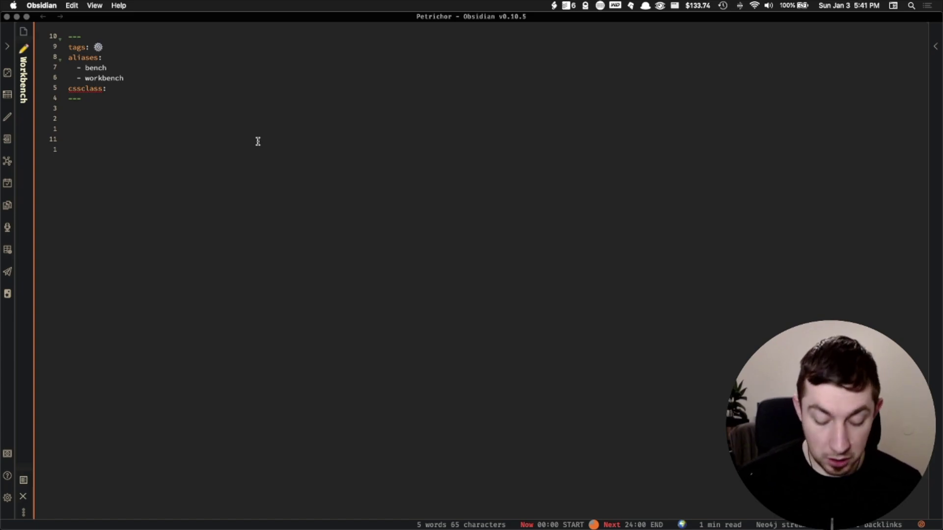
pyautogui.hotkey('alt', 't')
pyautogui.write('code')
pyautogui.press('Return')
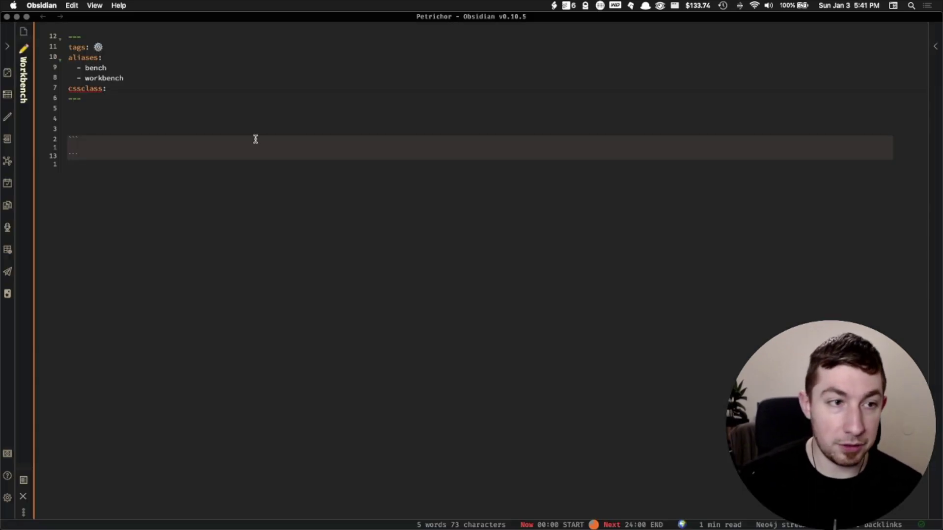
# Set the code block's language to python, add print("hello world") inside it, and preview the note.
pyautogui.click(90, 140)
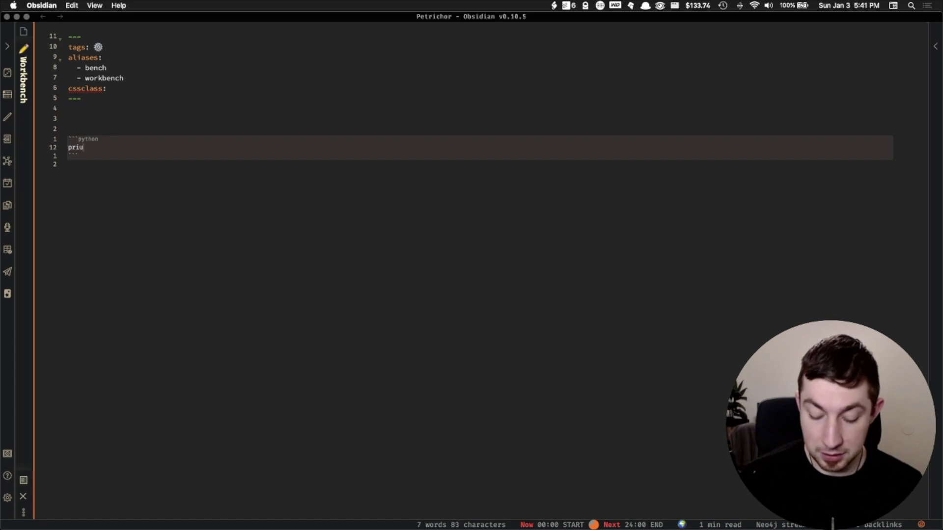
pyautogui.write('nt')
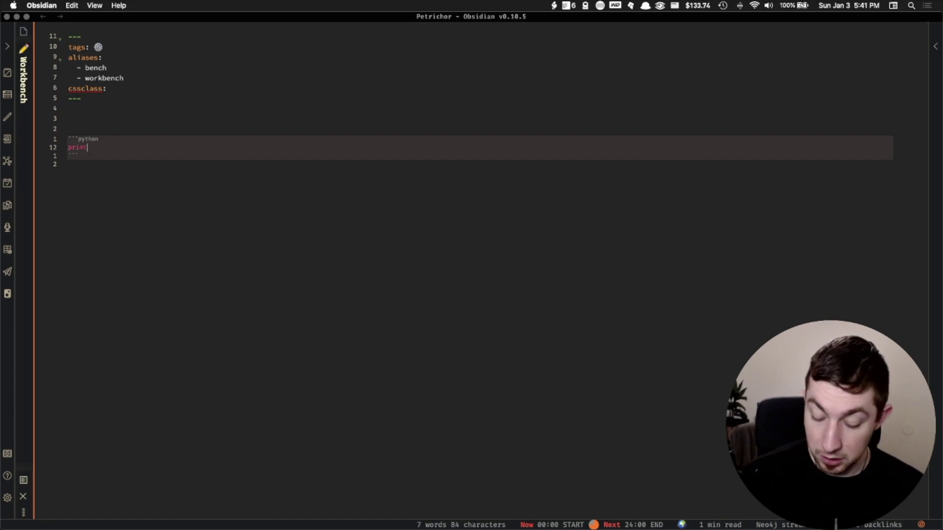
pyautogui.write('("hello world')
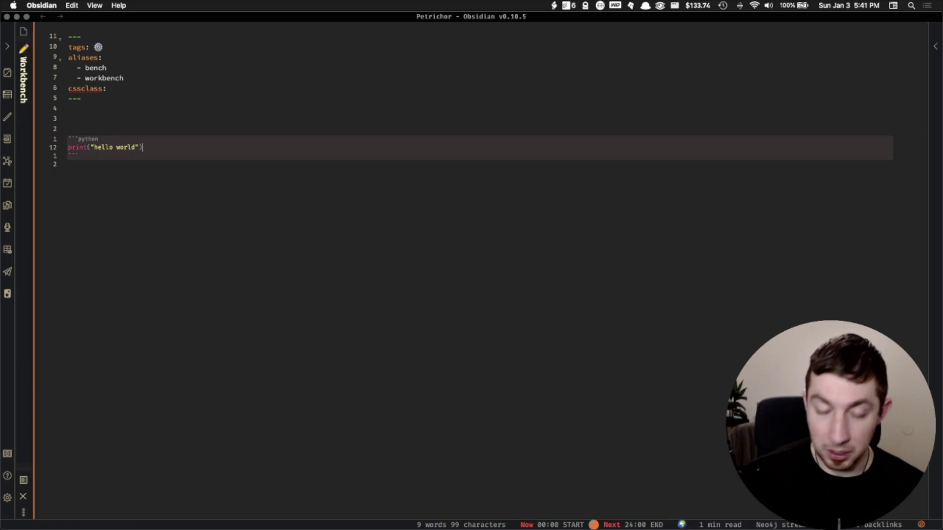
pyautogui.press('super+e')
pyautogui.press('super+e')
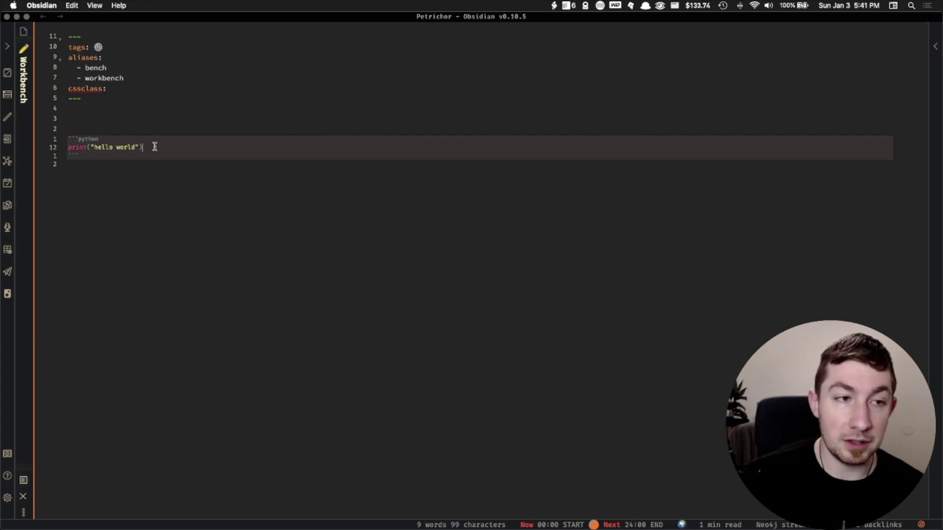
# Replace the python language and print line with the mermaid language and an empty line.
pyautogui.moveTo(154, 147); pyautogui.dragTo(89, 139)
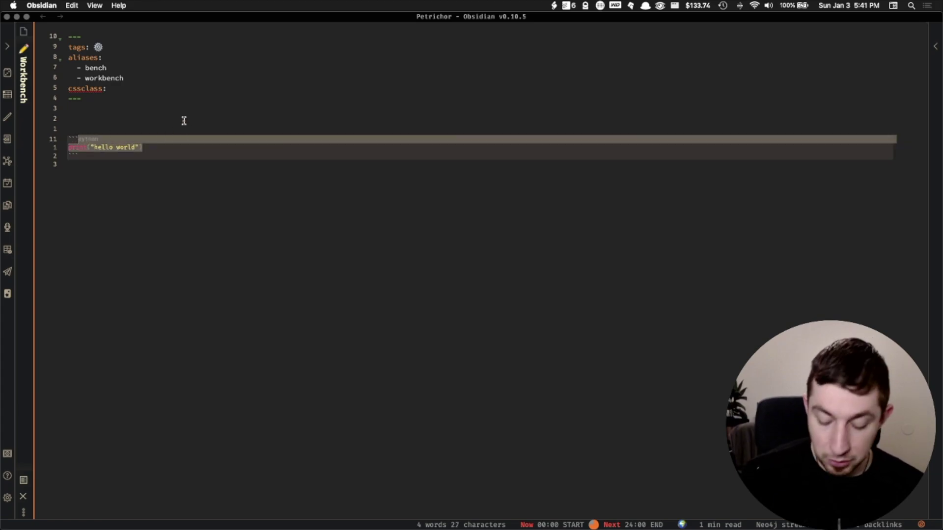
pyautogui.write('mermaid')
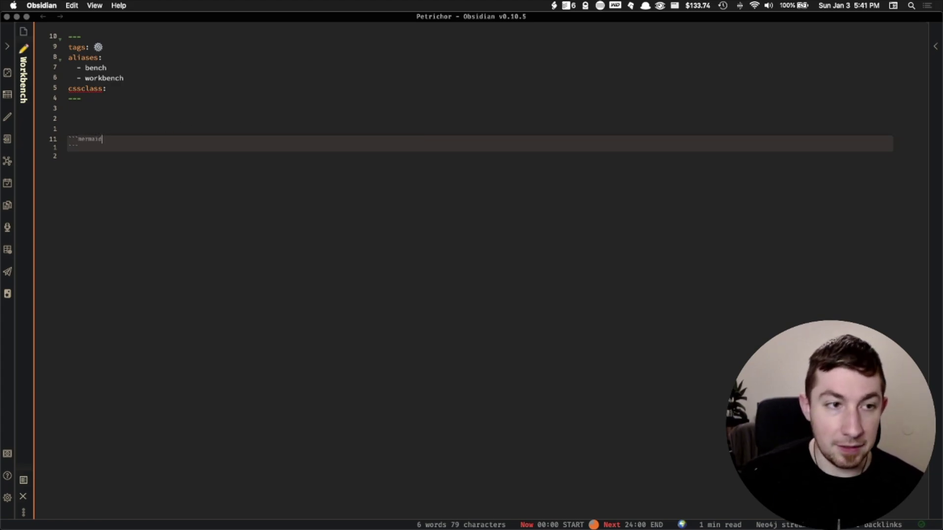
pyautogui.press('Return')
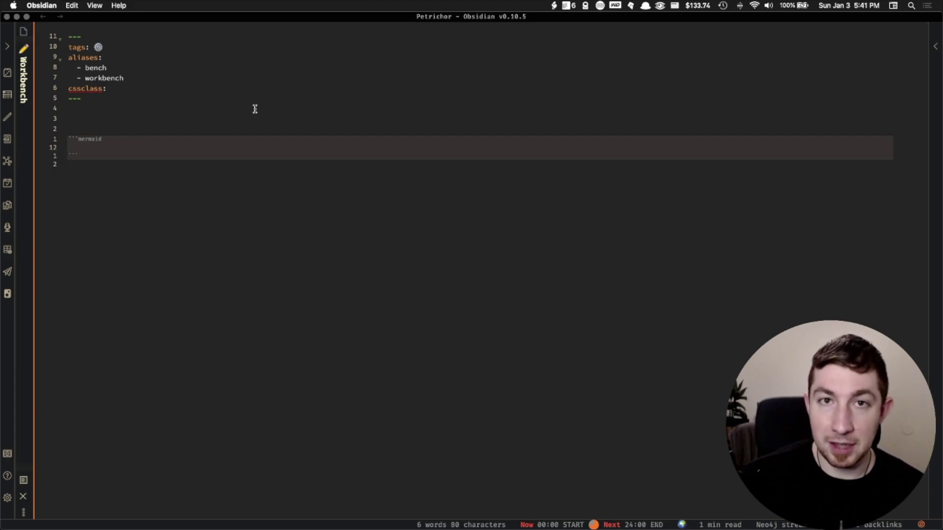
# Change the code block's language to query and place the cursor on its empty line.
pyautogui.doubleClick(91, 142)
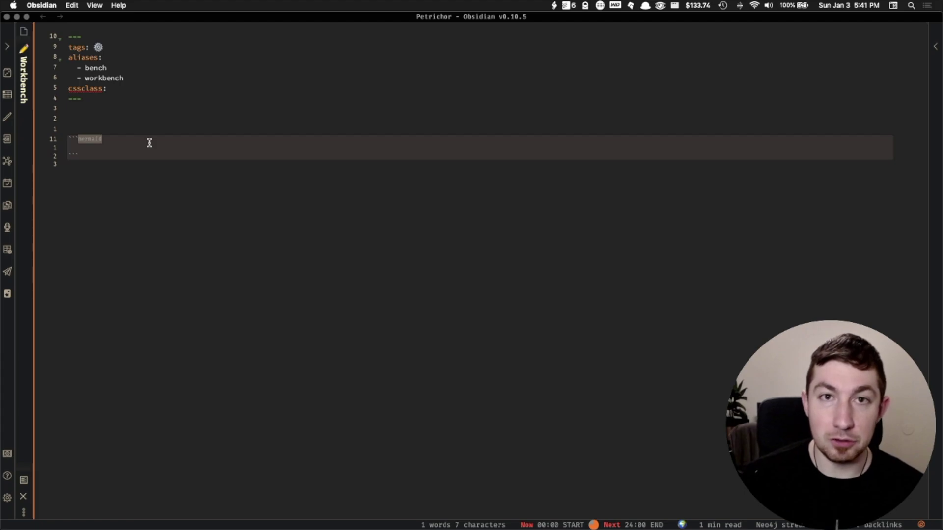
pyautogui.write('quer')
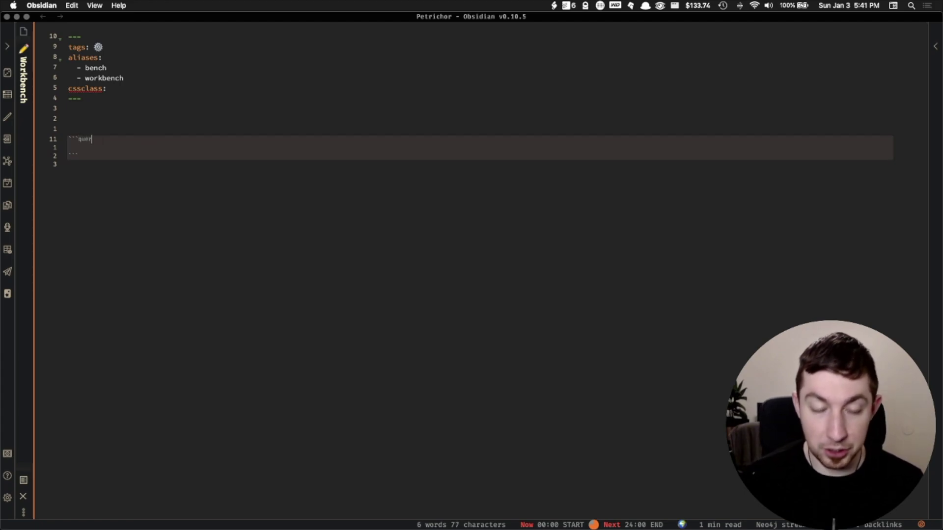
pyautogui.write('y')
pyautogui.click(116, 146)
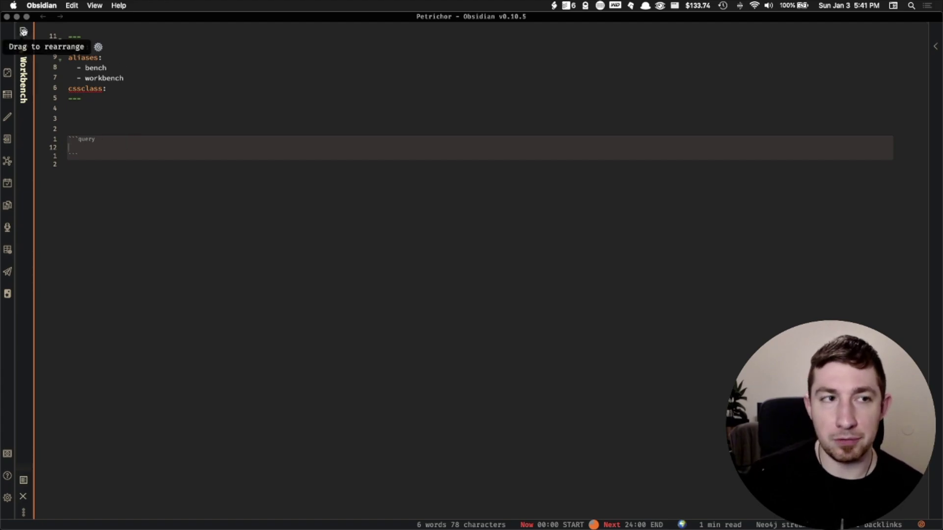
# Open the vault search and look through the list of recent search terms.
pyautogui.press('super+shift+f')
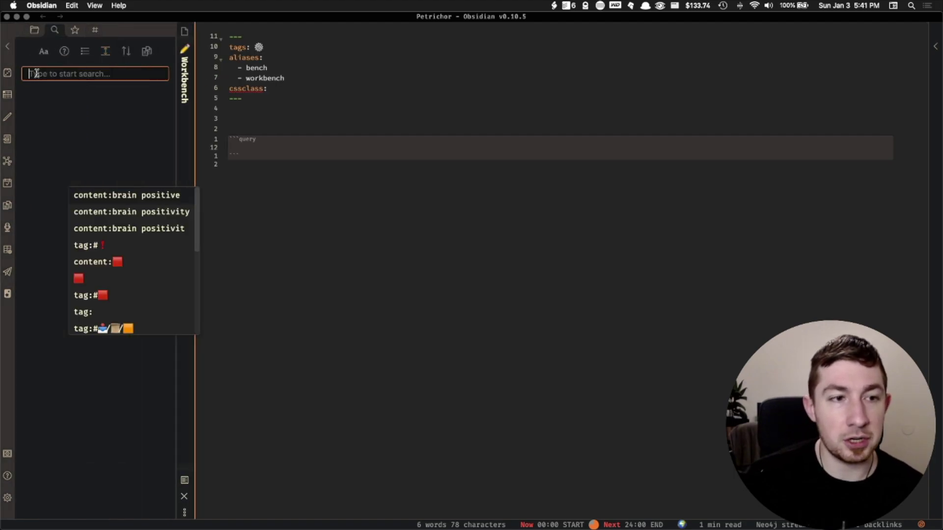
pyautogui.scroll(-1, 132, 253)
pyautogui.scroll(-3, 131, 251)
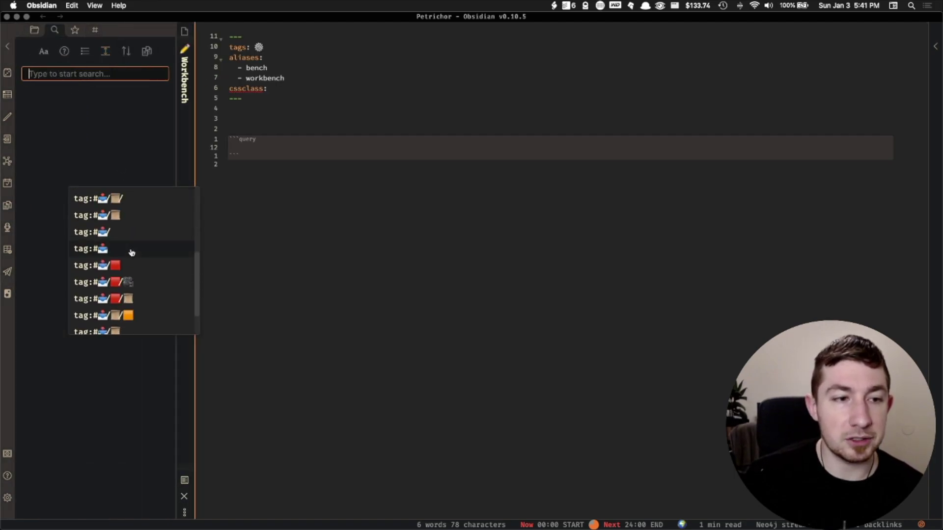
pyautogui.scroll(6, 131, 216)
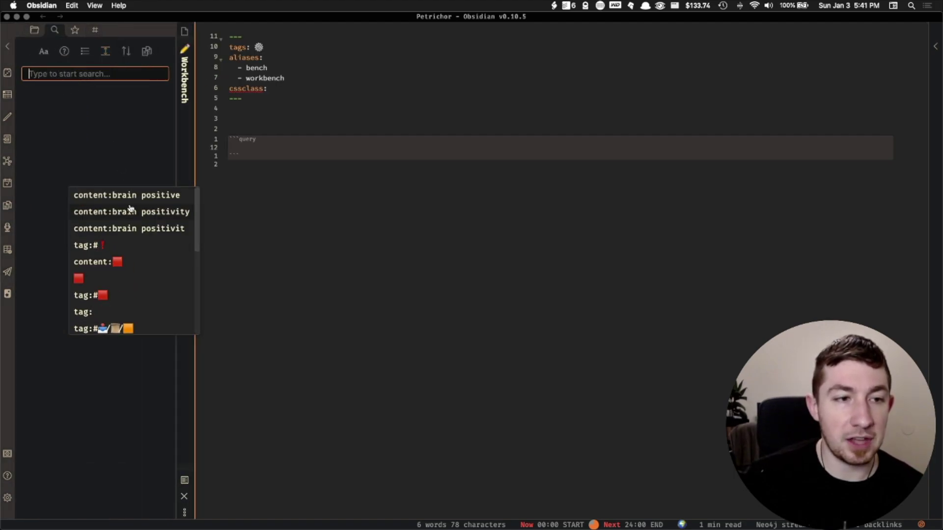
pyautogui.click(147, 97)
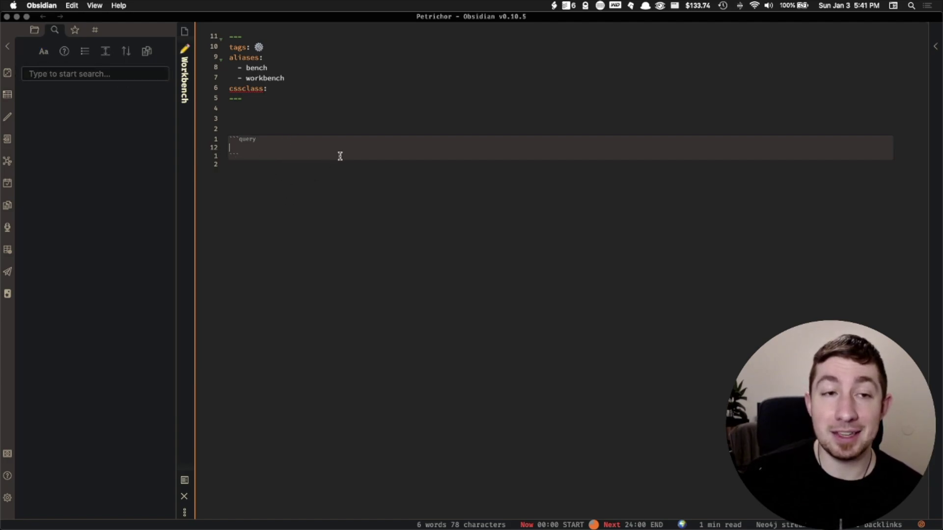
# Run the starred search tag:#📥 -/\<\+\+\>/ -/INDEX/.
pyautogui.click(93, 31)
pyautogui.click(74, 30)
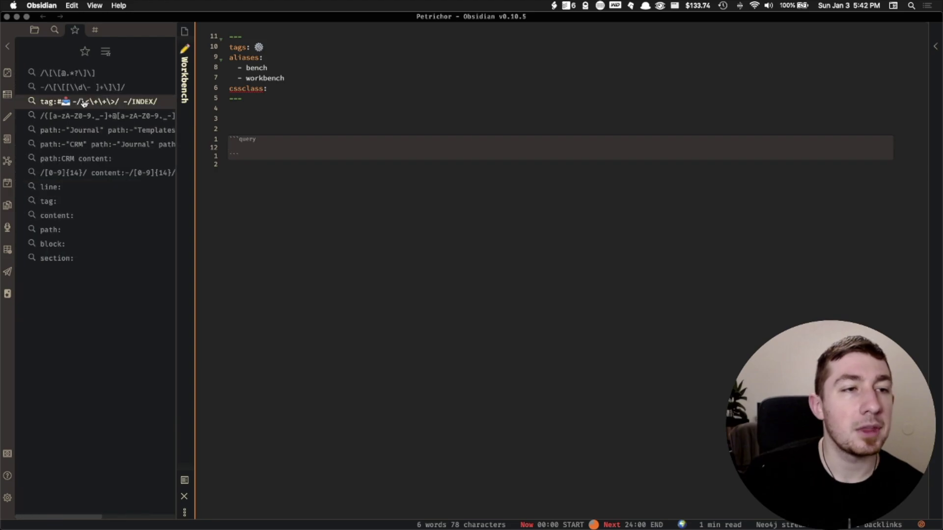
pyautogui.click(63, 101)
# Examine the two excluded patterns in the search expression and look through the matching notes.
pyautogui.click(59, 74)
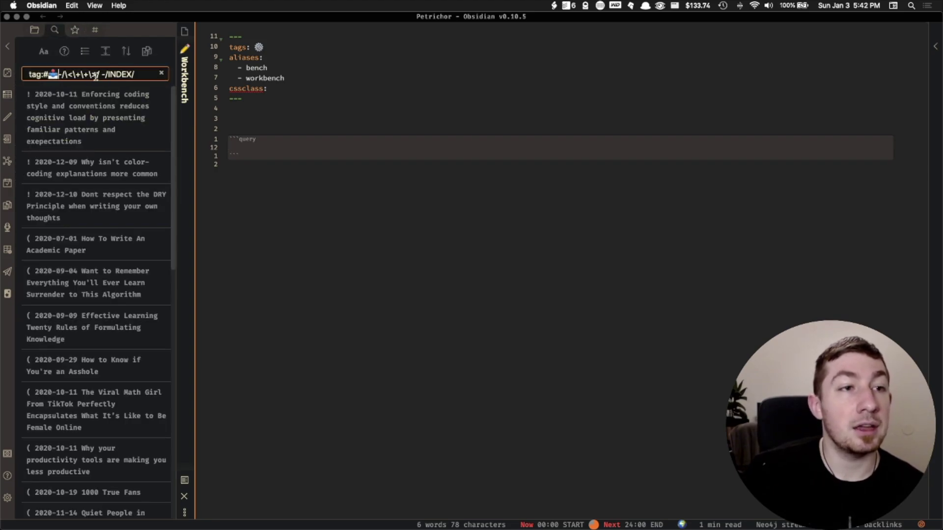
pyautogui.moveTo(100, 75); pyautogui.dragTo(61, 75)
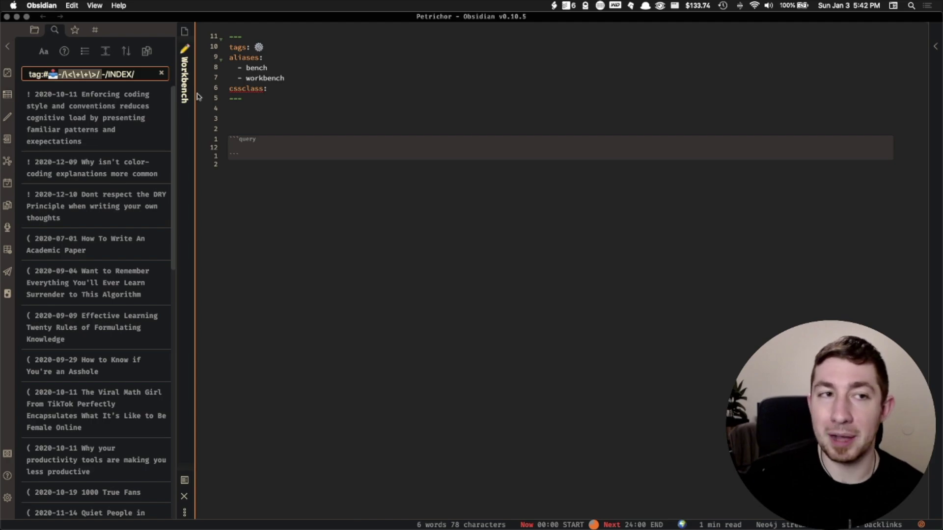
pyautogui.click(112, 74)
pyautogui.moveTo(142, 74); pyautogui.dragTo(105, 75)
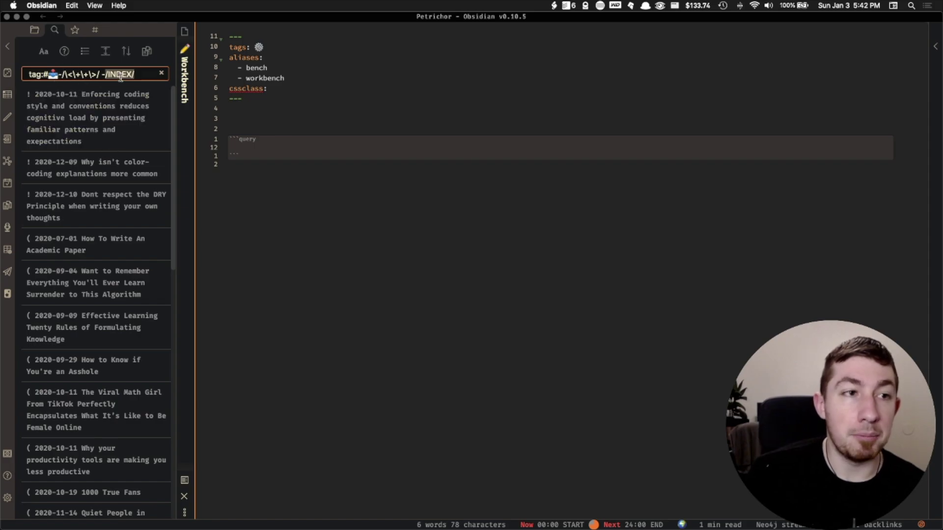
pyautogui.scroll(-15, 94, 218)
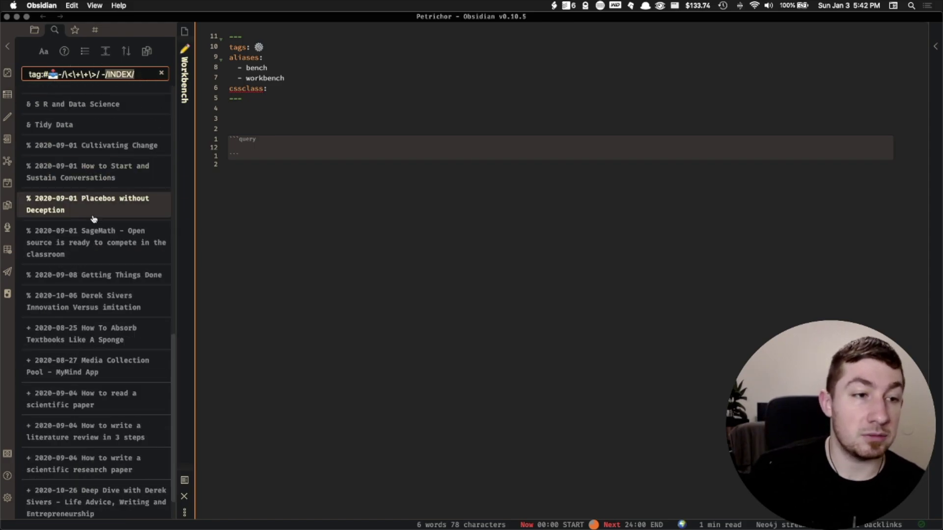
pyautogui.scroll(15, 94, 354)
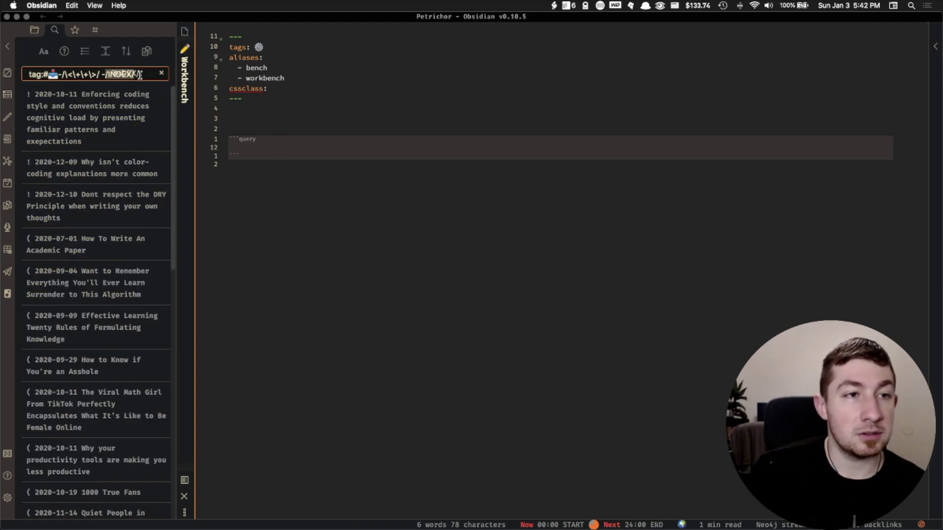
# Copy the search expression tag:#📥 -/\<\+\+\>/ -/INDEX/ into the query block and preview the note.
pyautogui.press('super+a')
pyautogui.press('super+c')
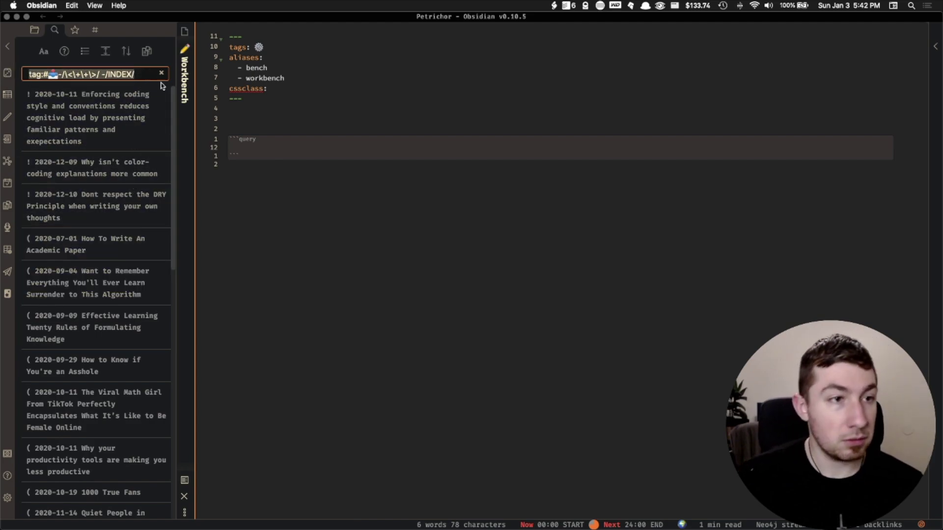
pyautogui.click(280, 148)
pyautogui.press('super+v')
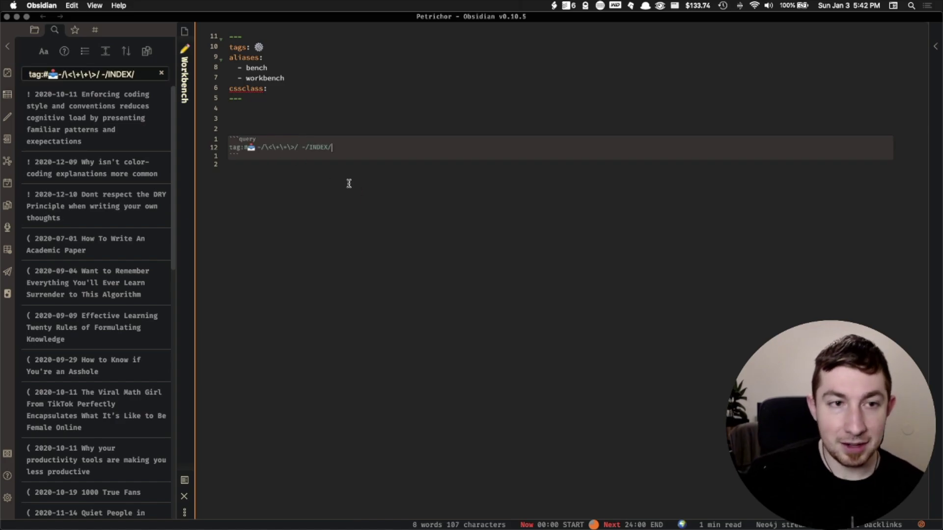
pyautogui.click(411, 178)
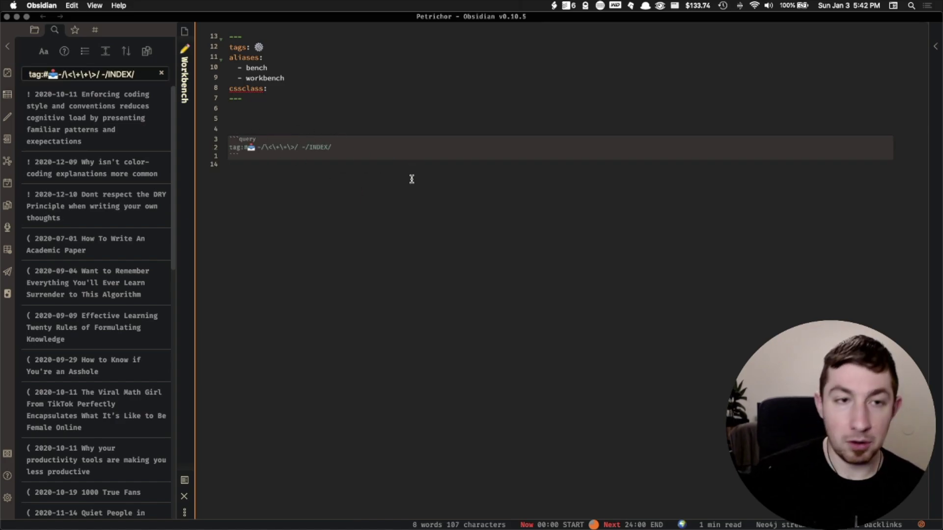
pyautogui.press('super+e')
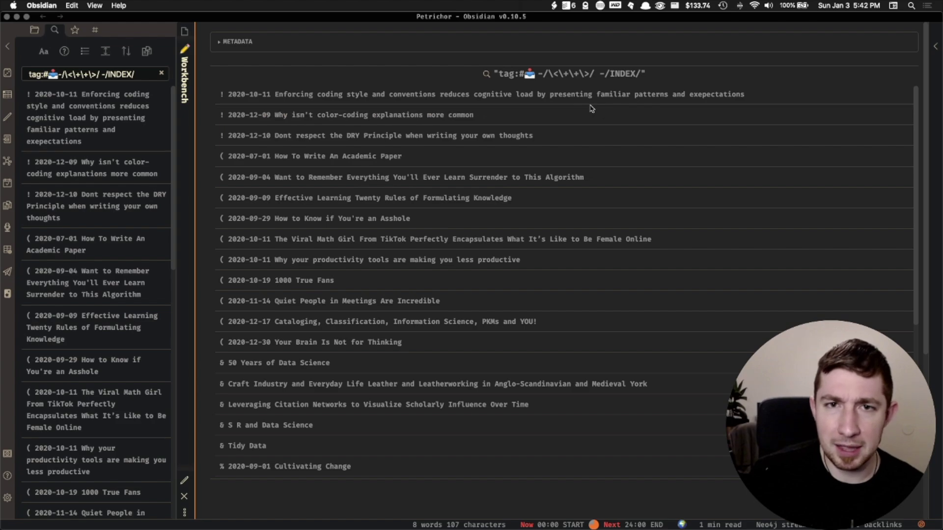
# Return the note to editing mode and delete the search expression from the query block.
pyautogui.hotkey('ctrl', 'e')
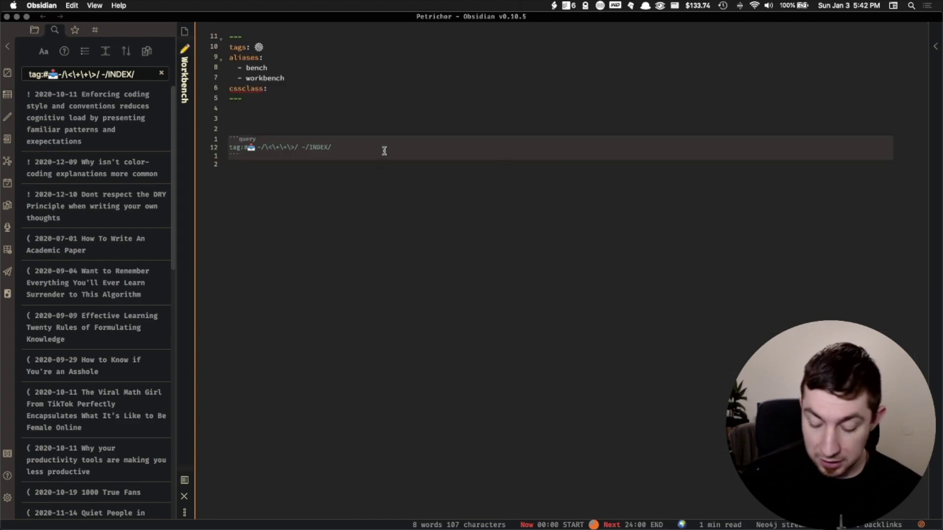
pyautogui.press('super+shift+Left')
pyautogui.press('BackSpace')
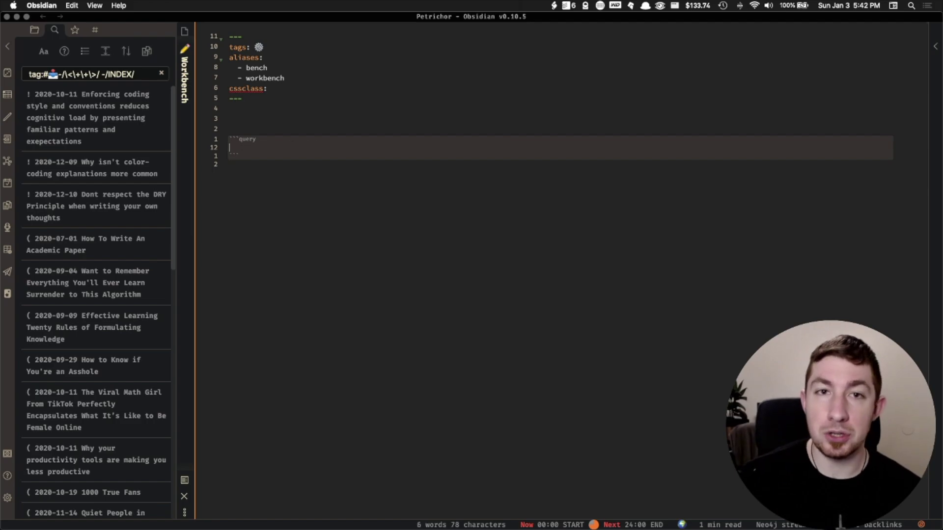
# Try the paper template on a new line below the query block and undo its insertion.
pyautogui.click(401, 216)
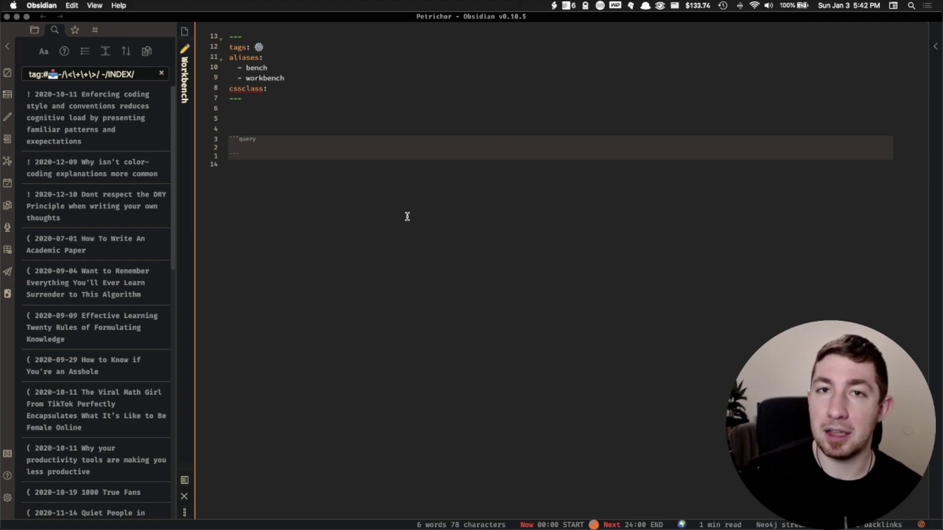
pyautogui.press('Return')
pyautogui.press('super+t')
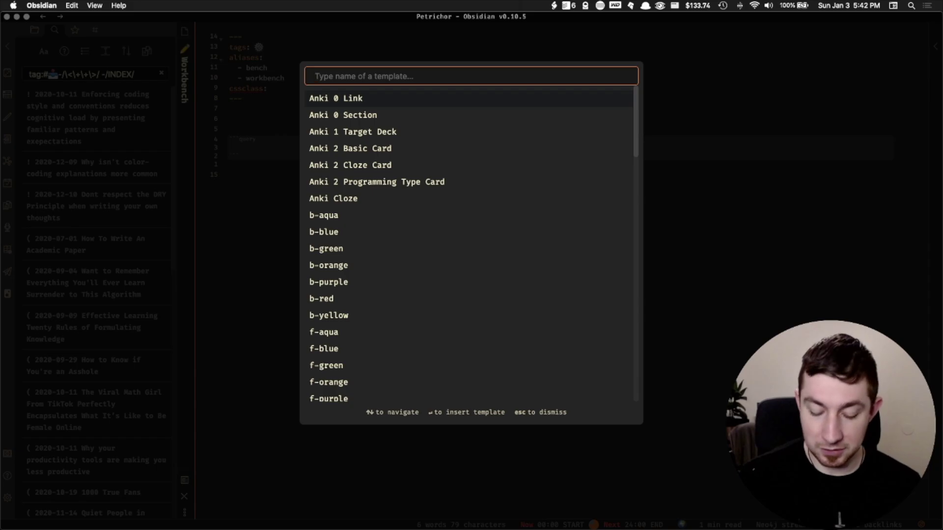
pyautogui.write('pape')
pyautogui.press('Return')
pyautogui.scroll(10, 433, 274)
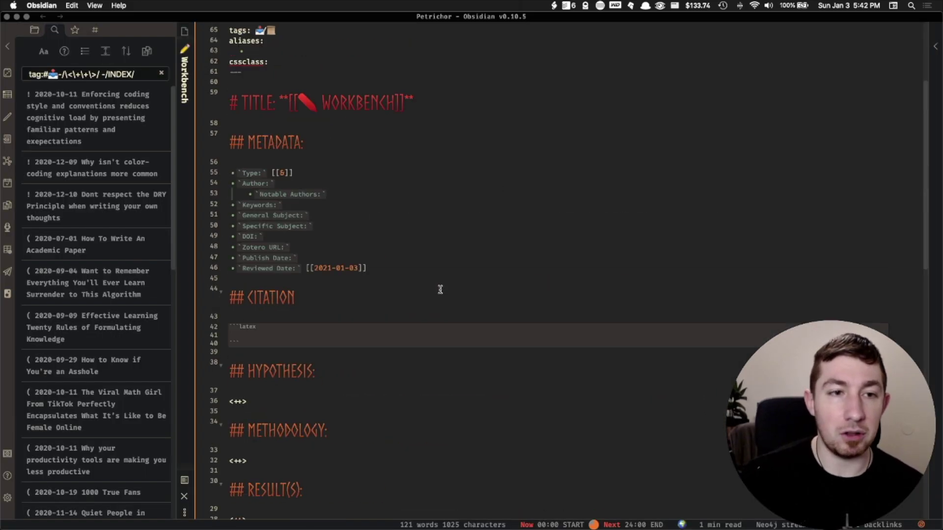
pyautogui.click(272, 169)
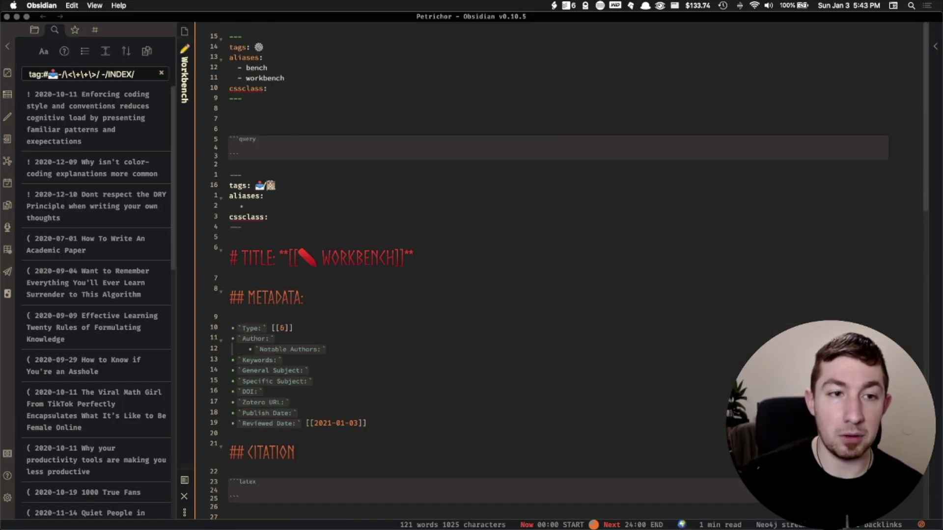
pyautogui.press('super+z')
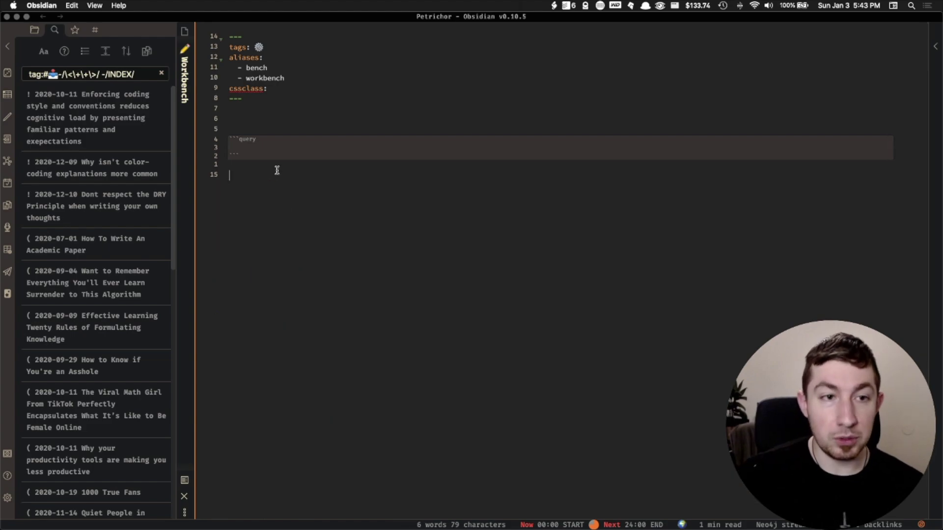
# Enter the template placeholder link [[{{title}}]] inside the query block.
pyautogui.click(273, 146)
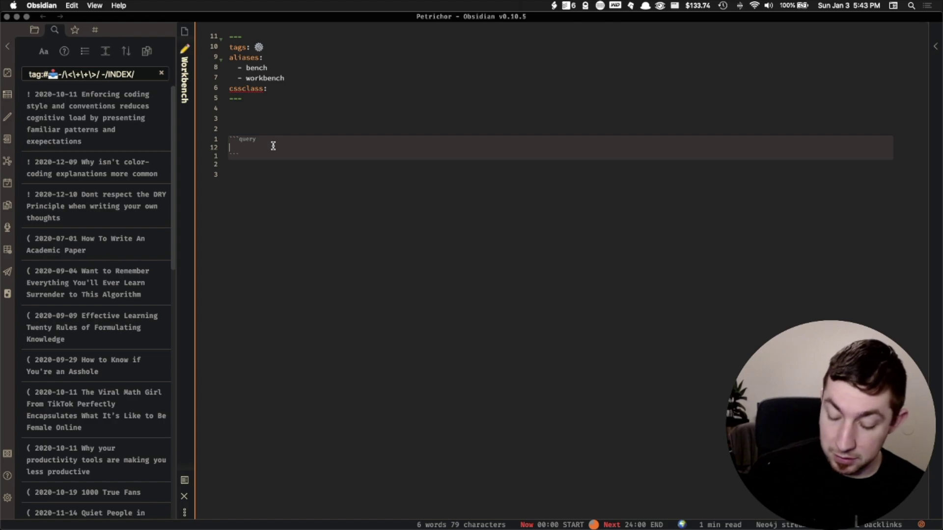
pyautogui.write('[[')
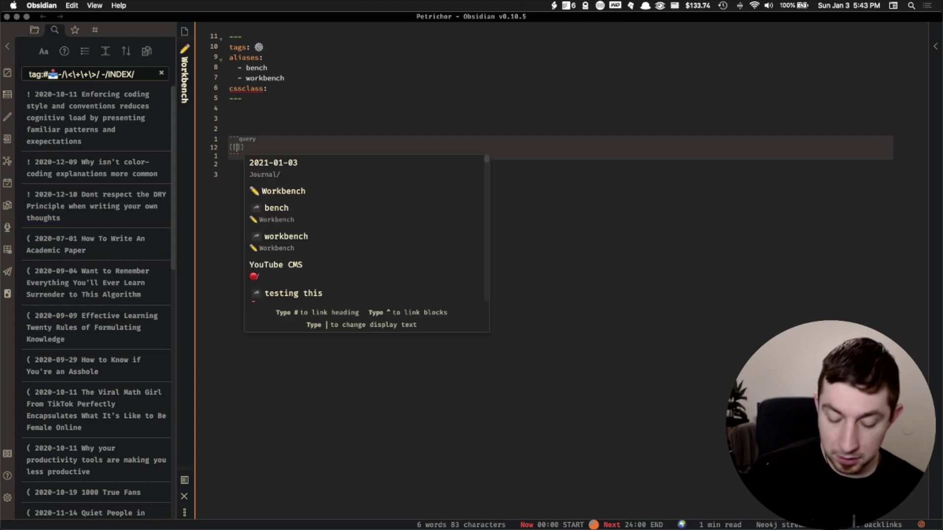
pyautogui.write('{{title')
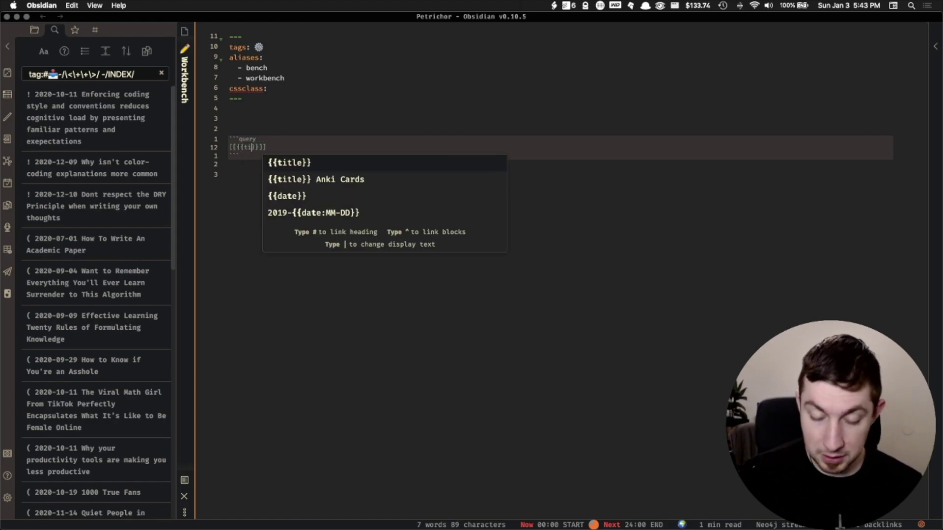
pyautogui.press('Escape')
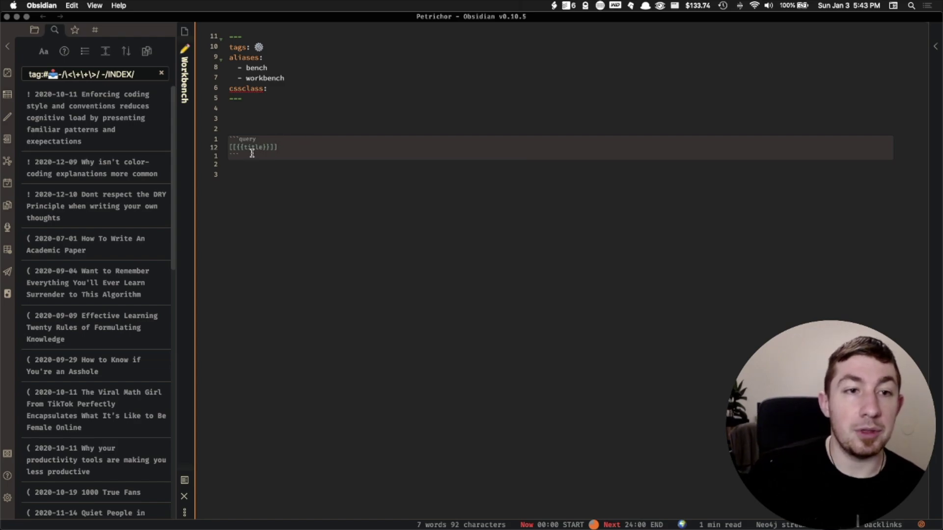
pyautogui.click(309, 146)
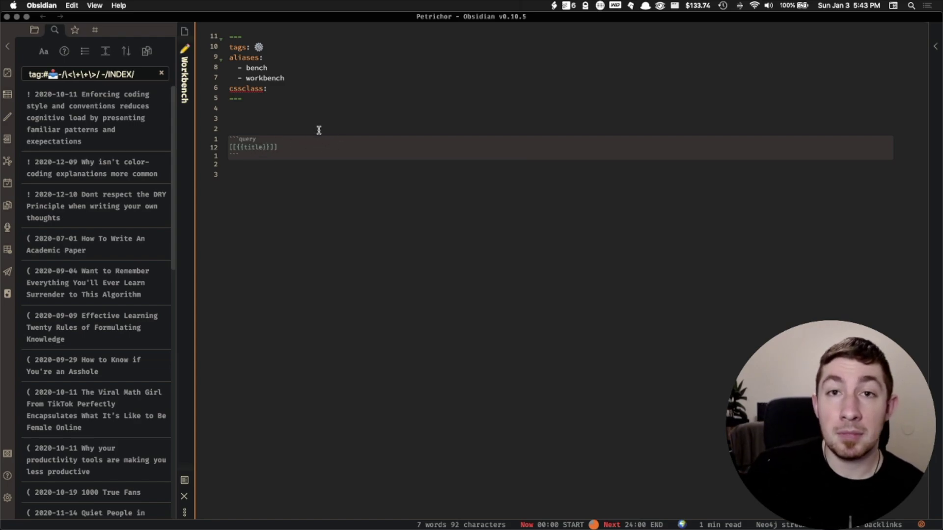
# Replace the {{title}} placeholder in the query block with a link to the ✏️ Workbench note and preview the note.
pyautogui.doubleClick(263, 146)
pyautogui.press('BackSpace')
pyautogui.press('BackSpace')
pyautogui.press('BackSpace')
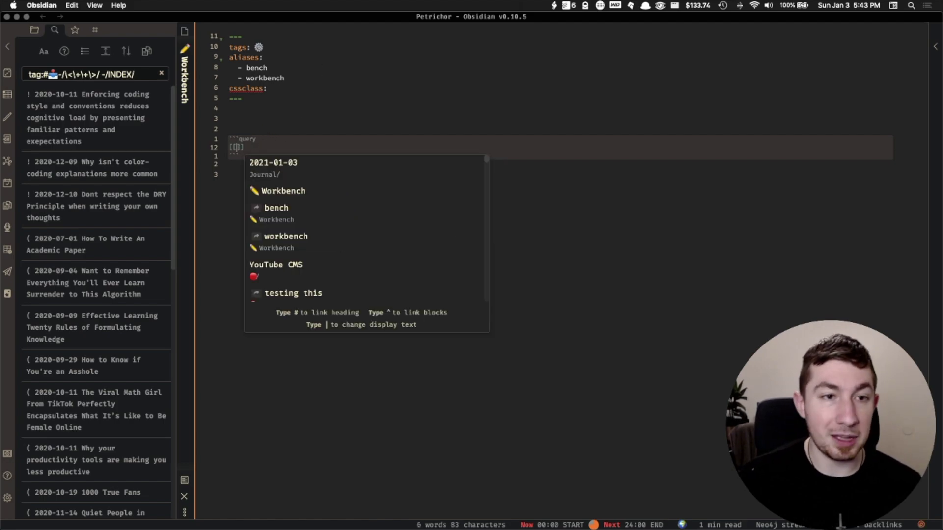
pyautogui.press('Down')
pyautogui.press('Return')
pyautogui.click(345, 126)
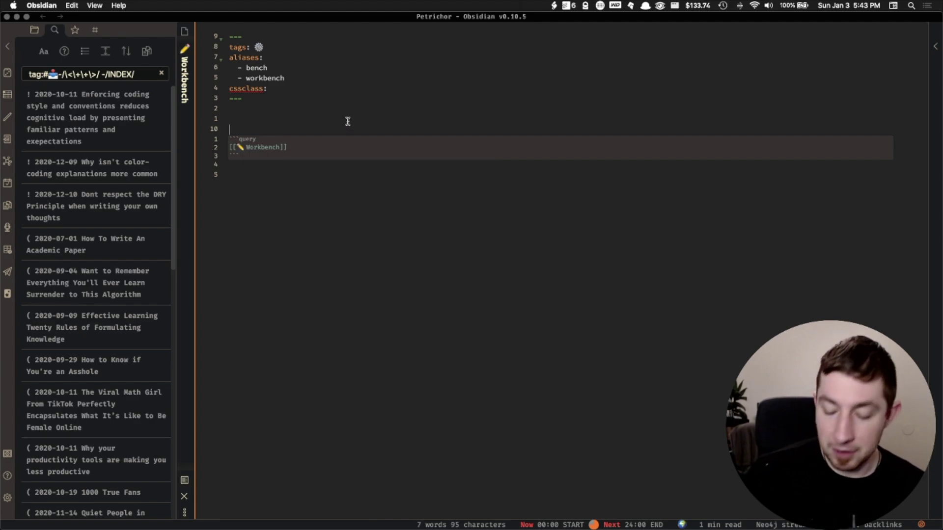
pyautogui.press('super+e')
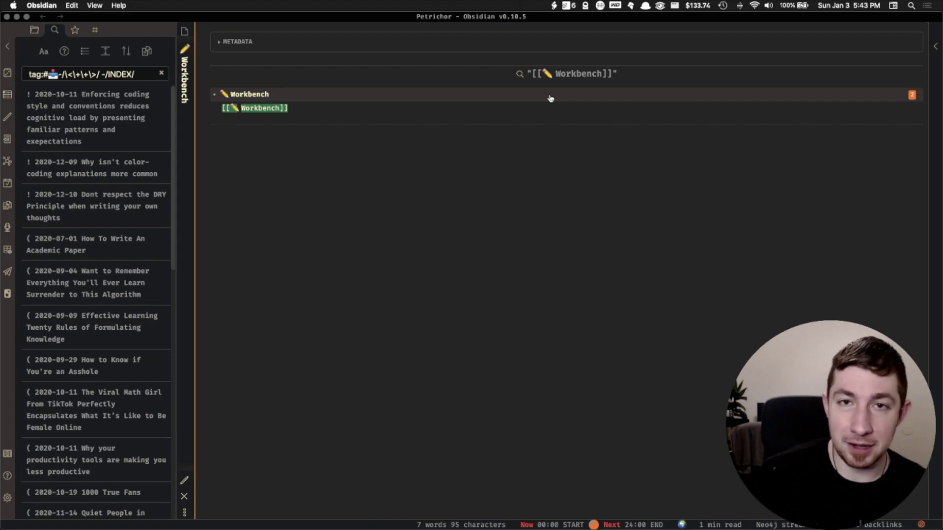
# Check the Workbench note's linked and unlinked mentions, and hide the backlinks again.
pyautogui.click(935, 46)
pyautogui.click(796, 31)
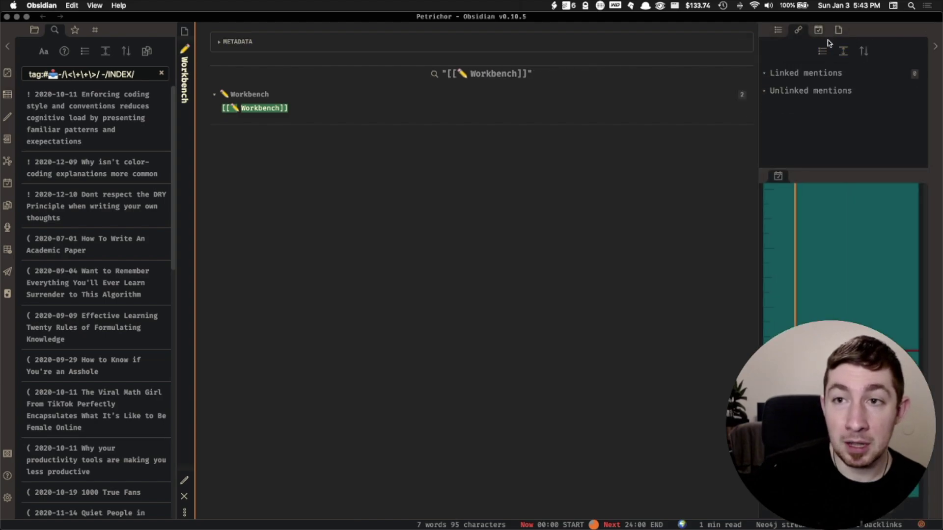
pyautogui.click(935, 46)
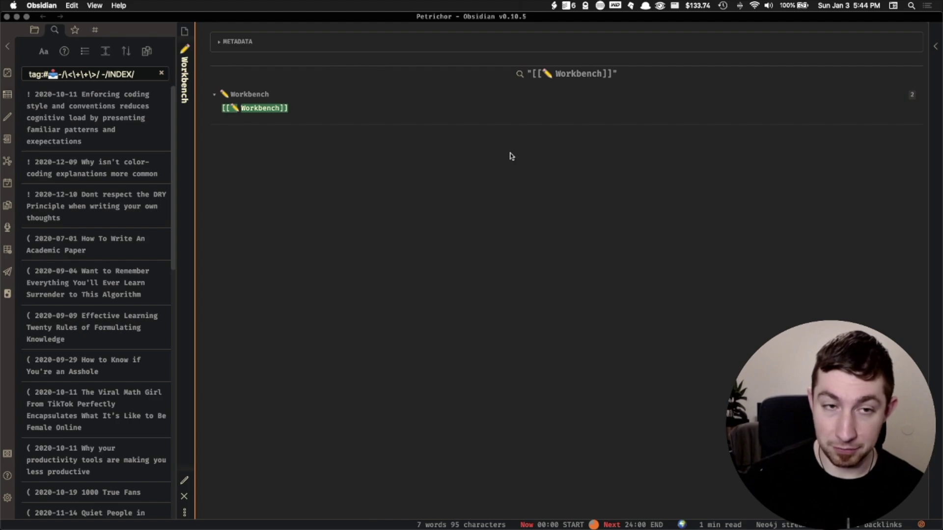
# Replace the Workbench link in the query block with [[INDEX]] and preview the matching notes.
pyautogui.press('super+e')
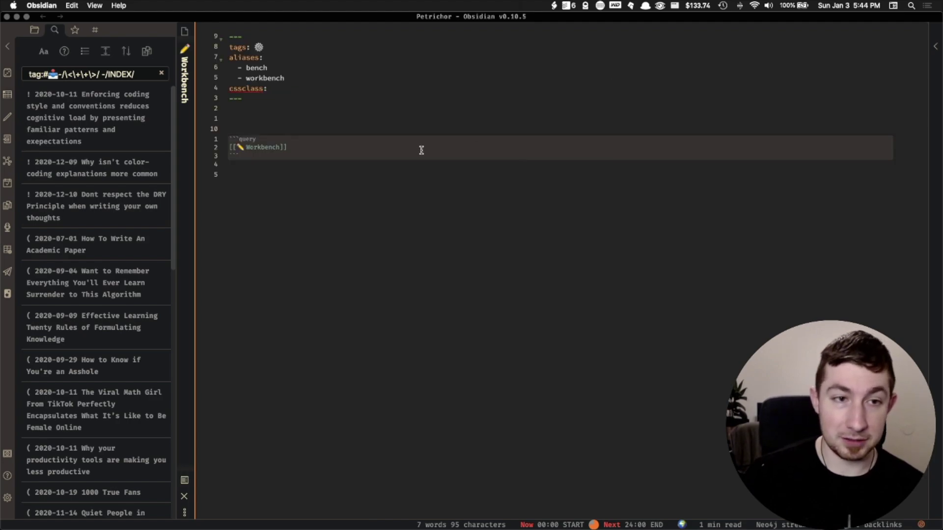
pyautogui.moveTo(295, 147); pyautogui.dragTo(228, 149)
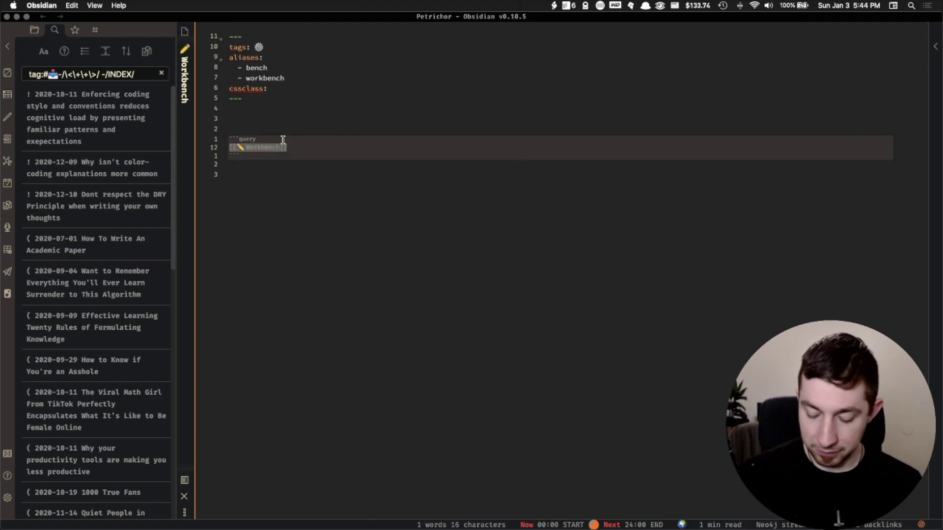
pyautogui.press('BackSpace')
pyautogui.write('[[')
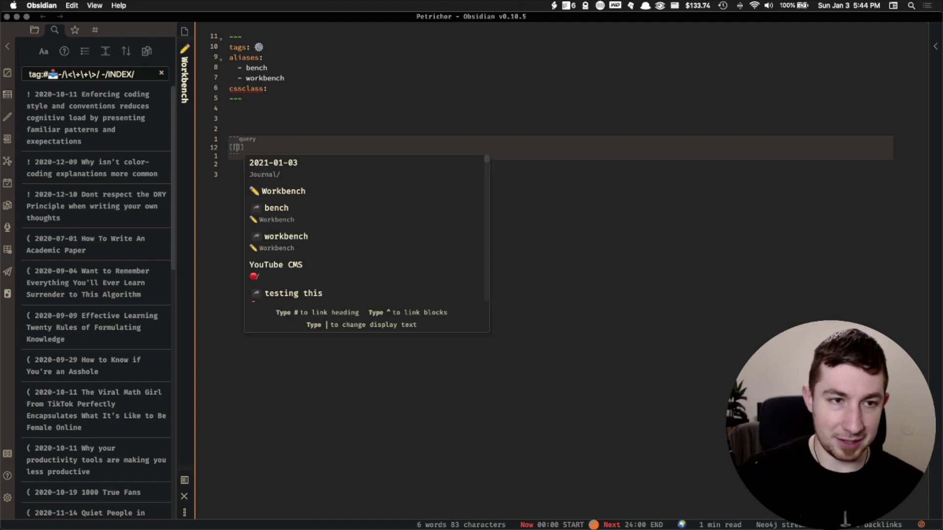
pyautogui.write('INDEX')
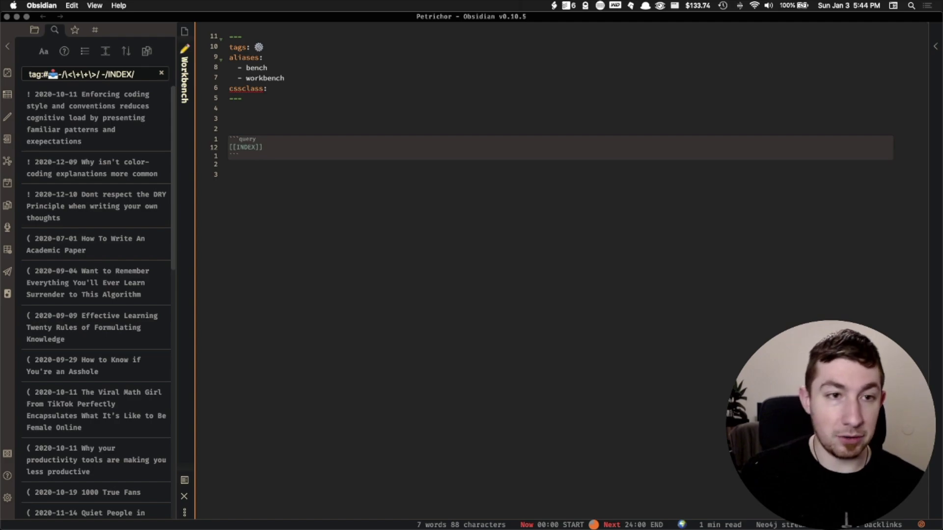
pyautogui.press('super+e')
pyautogui.scroll(-3, 294, 123)
pyautogui.scroll(3, 318, 146)
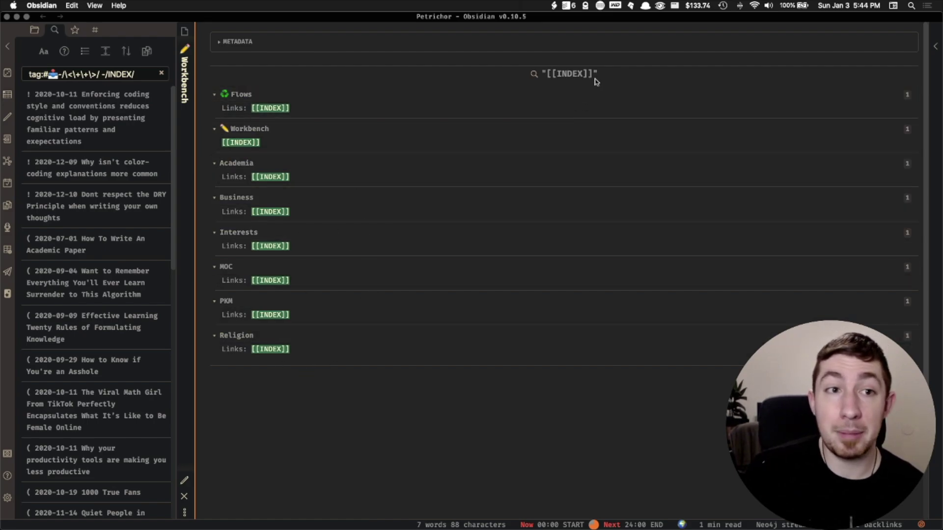
# Bring up the tag list, replace [[INDEX]] in the query block with tag:✅, and preview the note.
pyautogui.press('super+e')
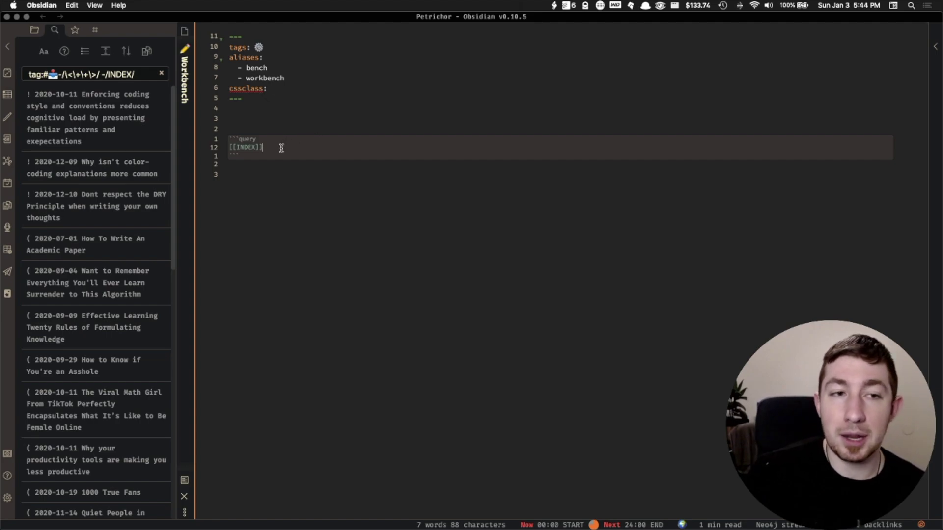
pyautogui.press('super+shift+Left')
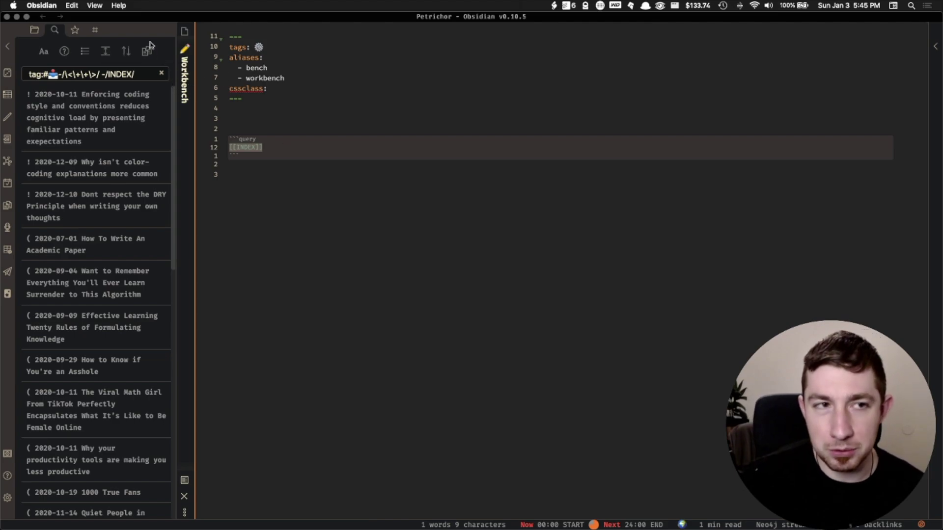
pyautogui.click(97, 31)
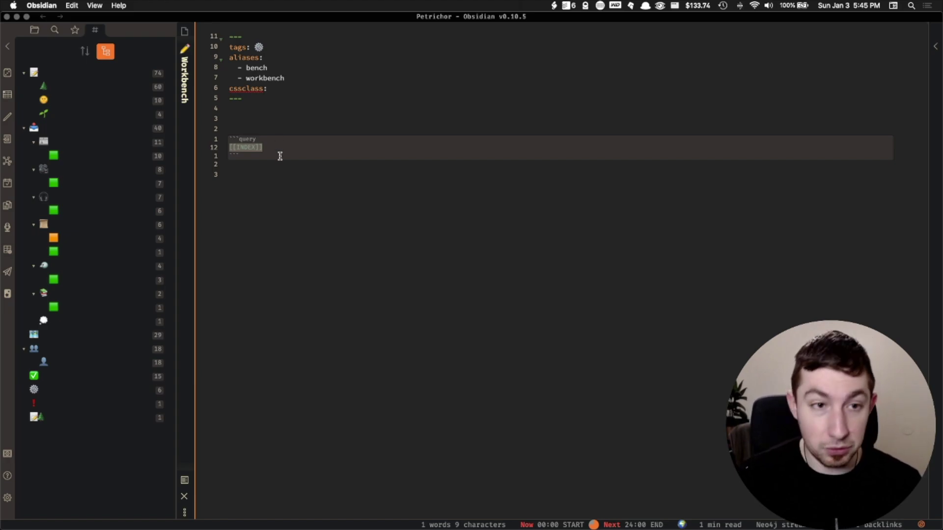
pyautogui.write('tag:✅')
pyautogui.press('super+e')
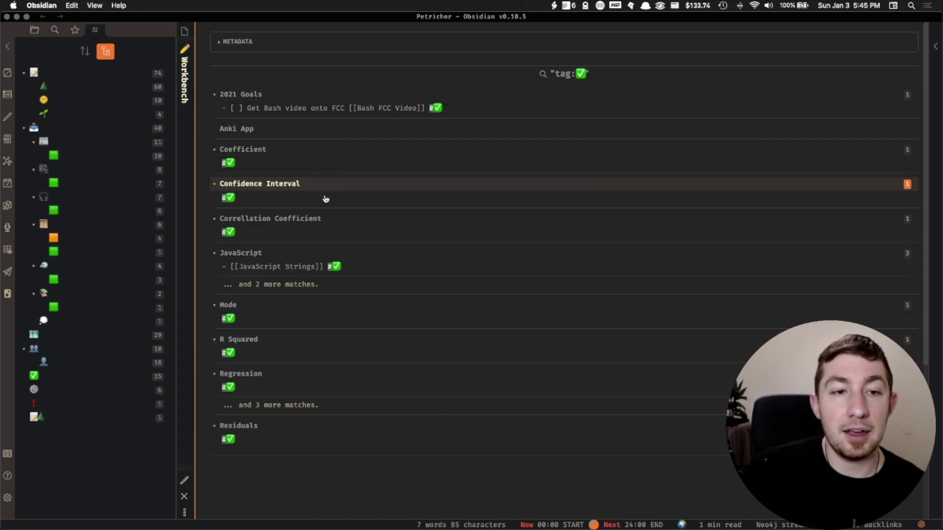
# Look through the notes matching tag:✅ and expand the remaining matches under JavaScript.
pyautogui.scroll(-3, 314, 228)
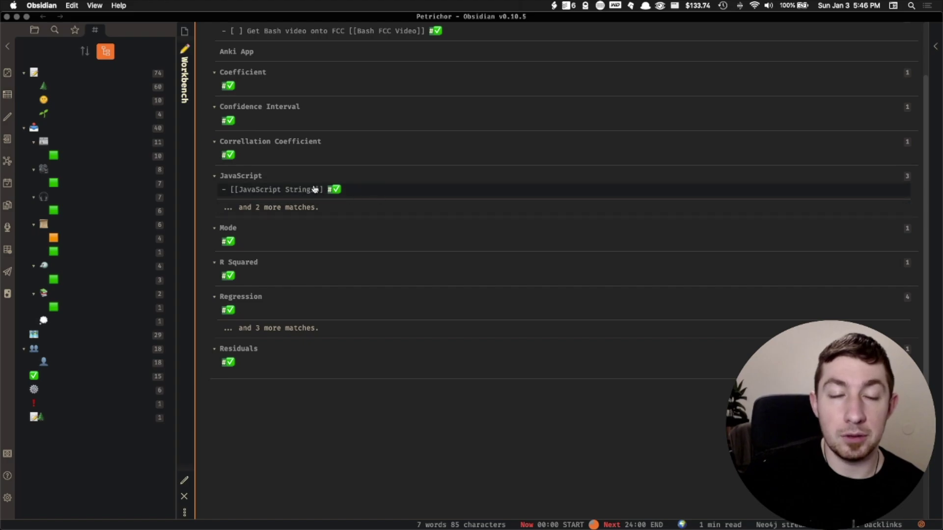
pyautogui.click(308, 211)
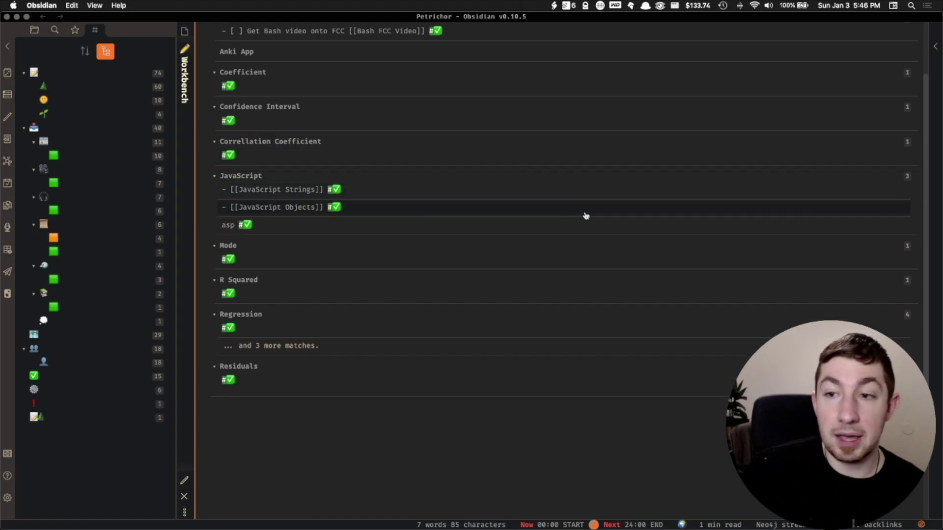
pyautogui.scroll(3, 587, 223)
pyautogui.scroll(-2, 565, 241)
pyautogui.scroll(3, 532, 184)
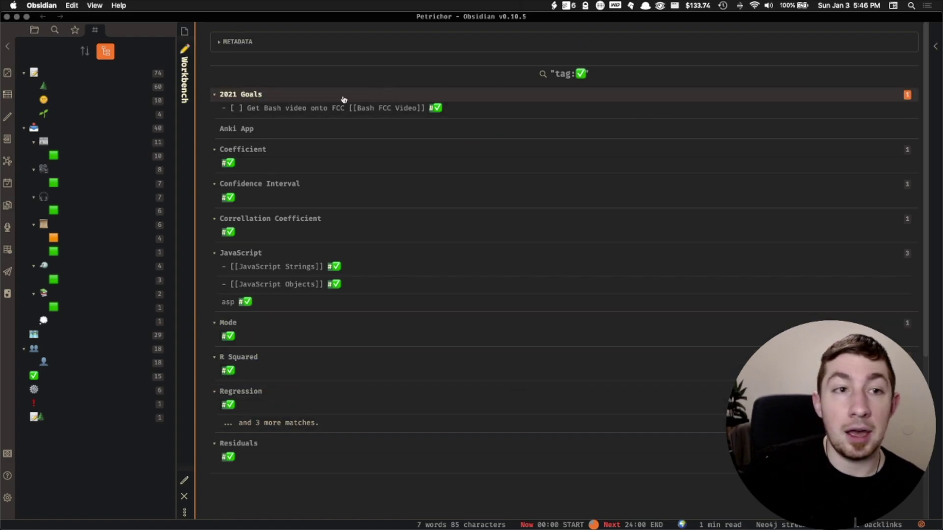
# Bring back the search results beside the note and open the TODO note.
pyautogui.click(34, 30)
pyautogui.click(54, 30)
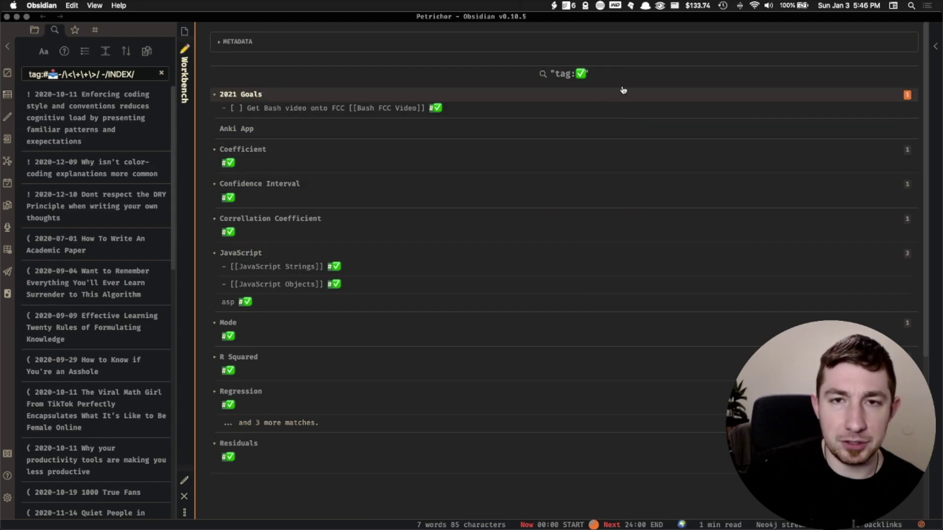
pyautogui.press('super+o')
pyautogui.write('tod')
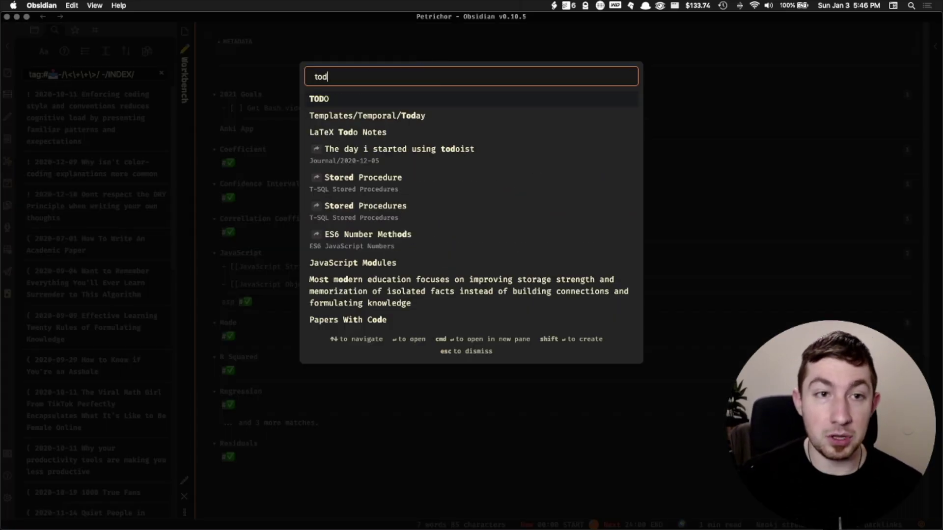
pyautogui.press('Return')
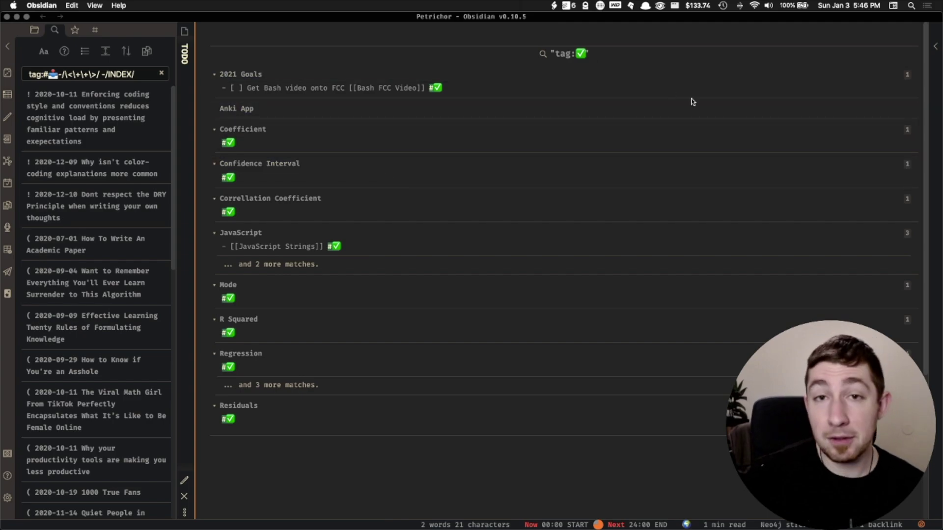
# Return to the Workbench note and enter the tag #project below its front matter.
pyautogui.press('super+alt+Left')
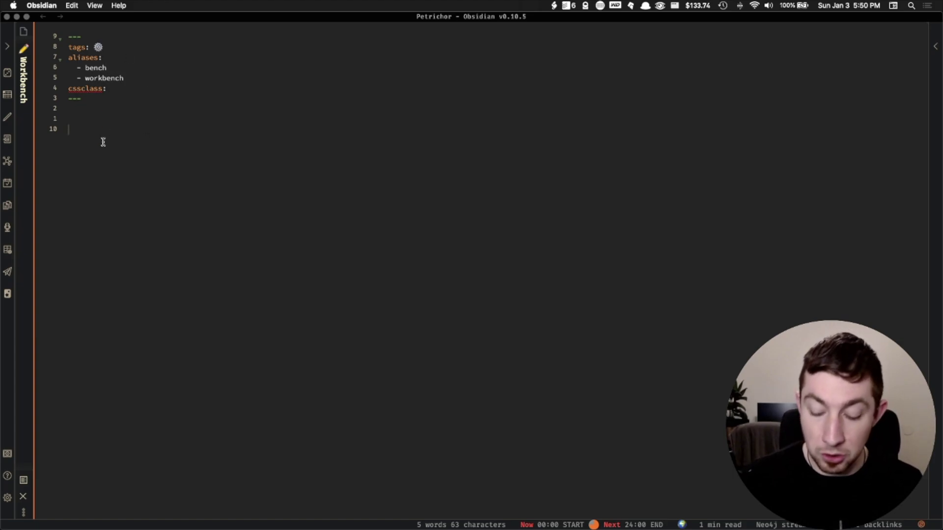
pyautogui.write('#tag')
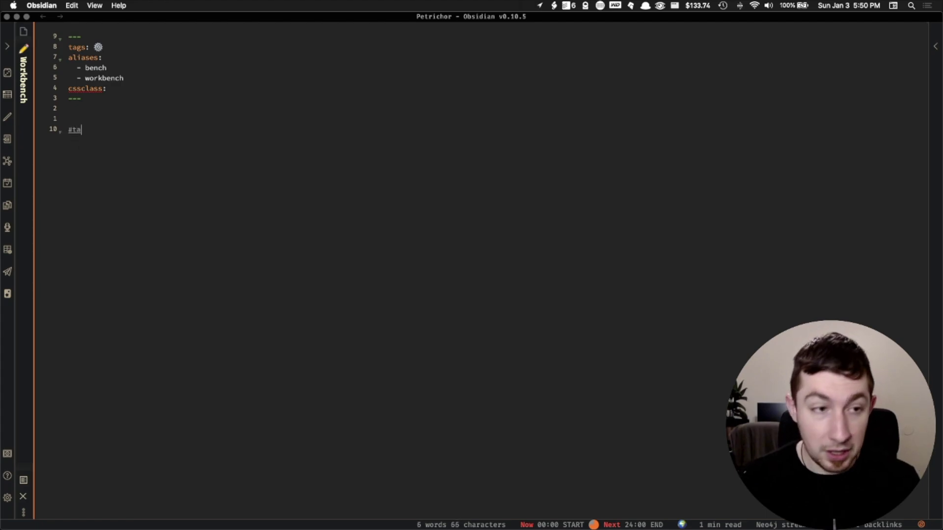
pyautogui.press('BackSpace')
pyautogui.press('BackSpace')
pyautogui.press('BackSpace')
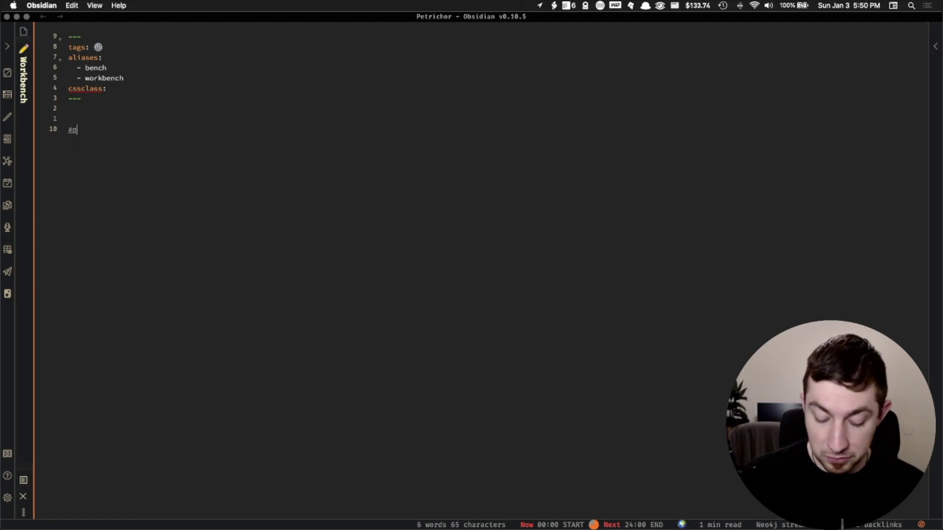
pyautogui.write('project')
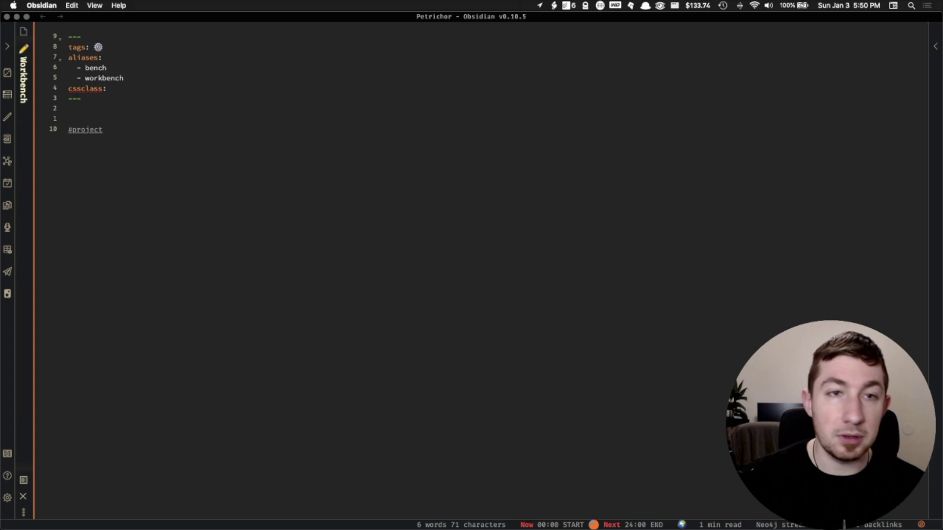
# Bring up the tag list and collapse its three expanded top-level tag groups.
pyautogui.click(7, 46)
pyautogui.click(96, 30)
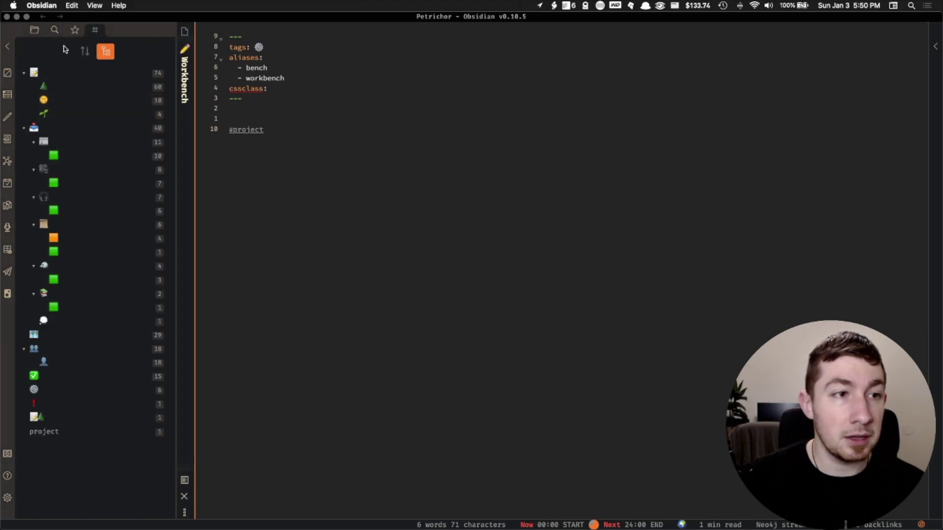
pyautogui.click(24, 74)
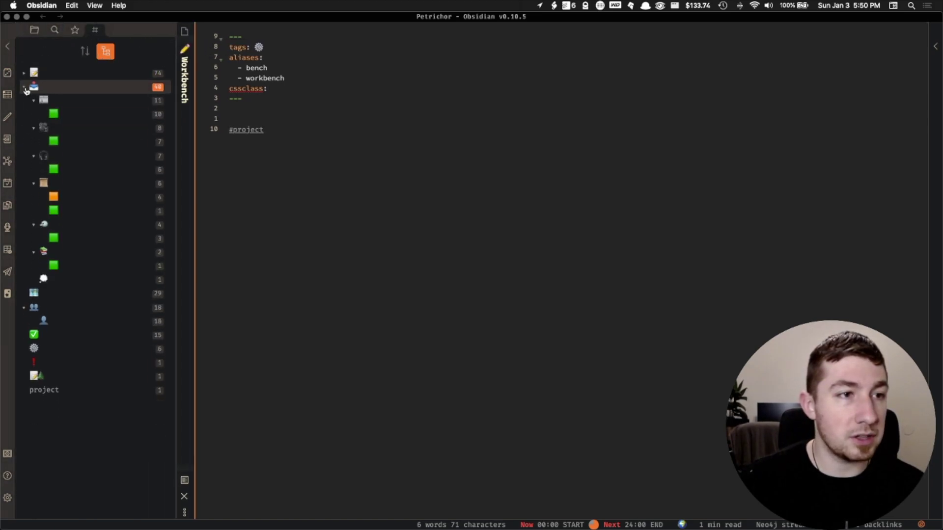
pyautogui.click(24, 87)
pyautogui.click(24, 114)
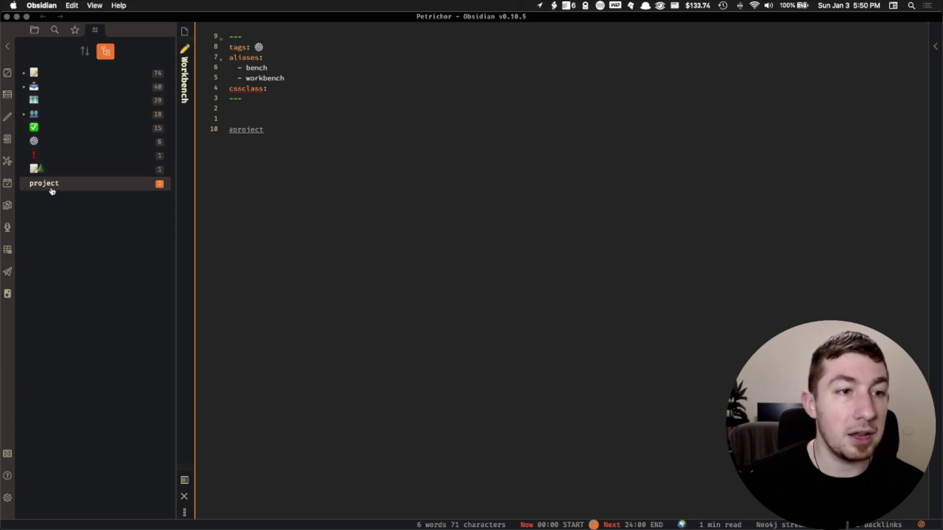
# Add another #project tag two lines below the first, using the existing tag suggestion.
pyautogui.click(304, 128)
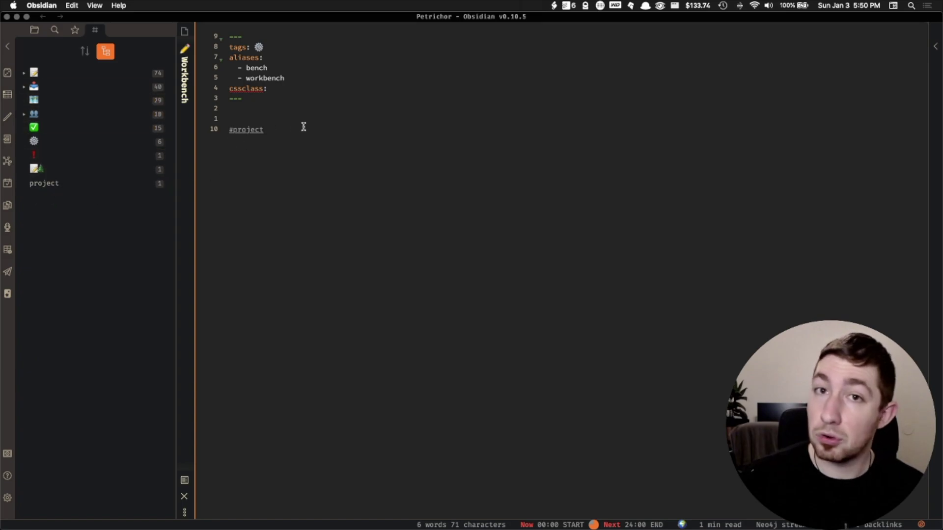
pyautogui.press('Return')
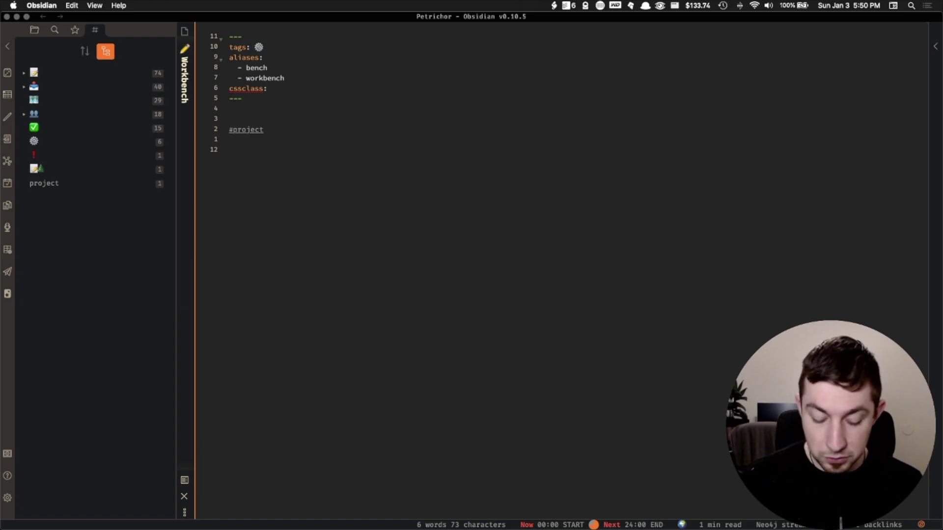
pyautogui.write('#pro')
pyautogui.press('Return')
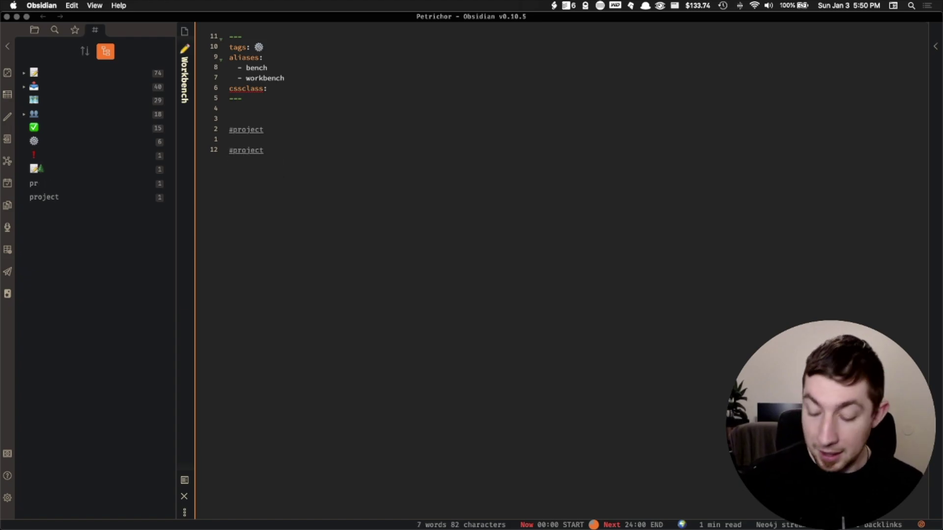
# Extend the second #project tag in the Workbench note into the nested tag #project/idea.
pyautogui.press('BackSpace')
pyautogui.write('/')
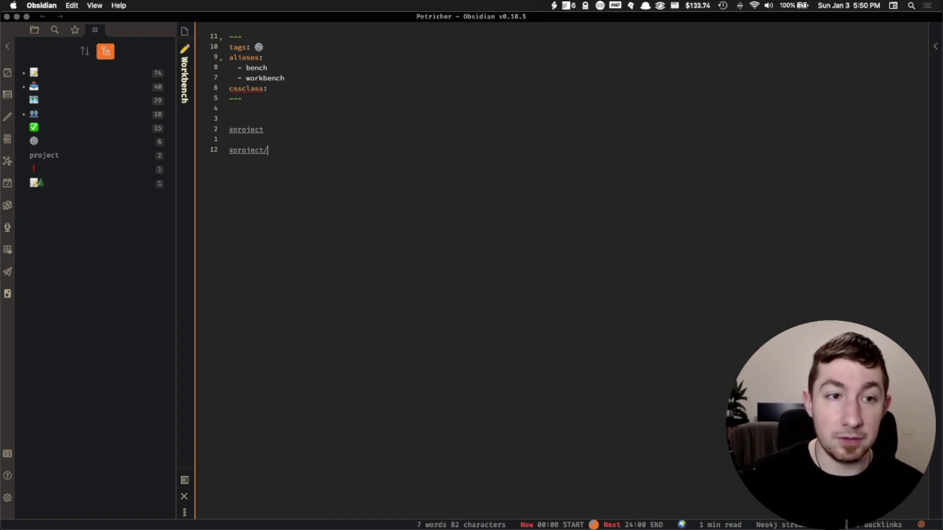
pyautogui.write('idea')
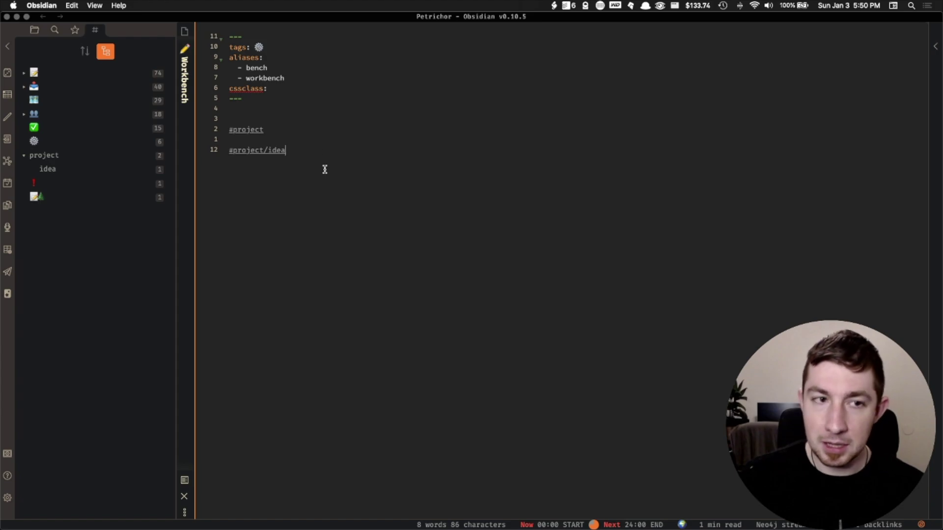
# Add the nested tag #project/idea/task two lines below #project/idea, building on the suggested #project/idea tag.
pyautogui.press('Return')
pyautogui.press('Return')
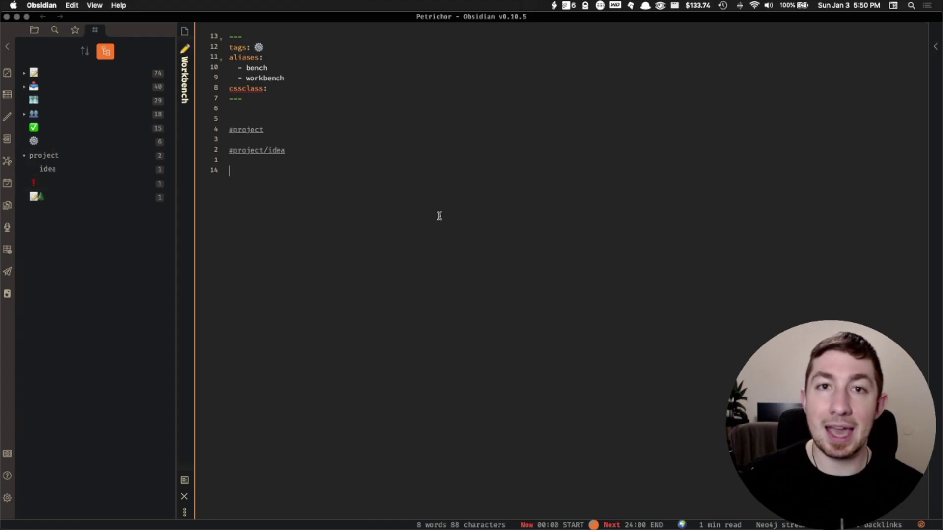
pyautogui.write('#project')
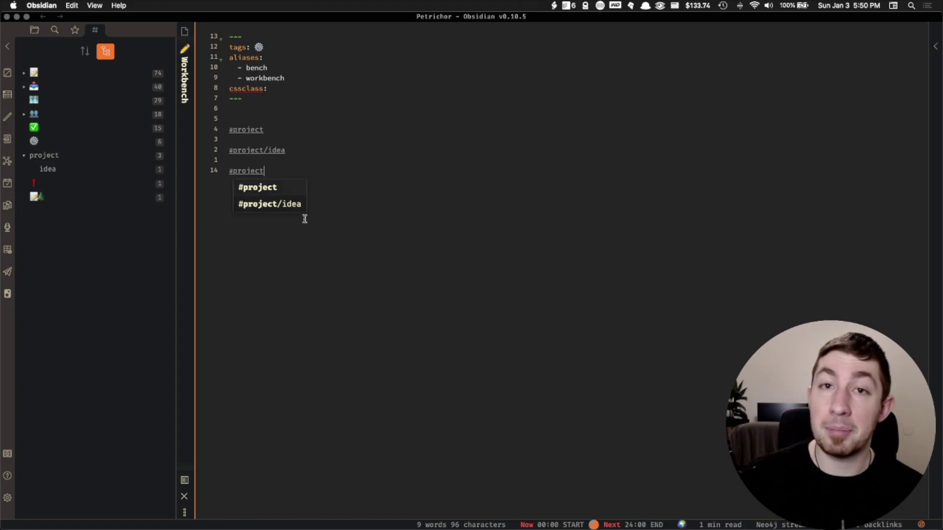
pyautogui.click(287, 204)
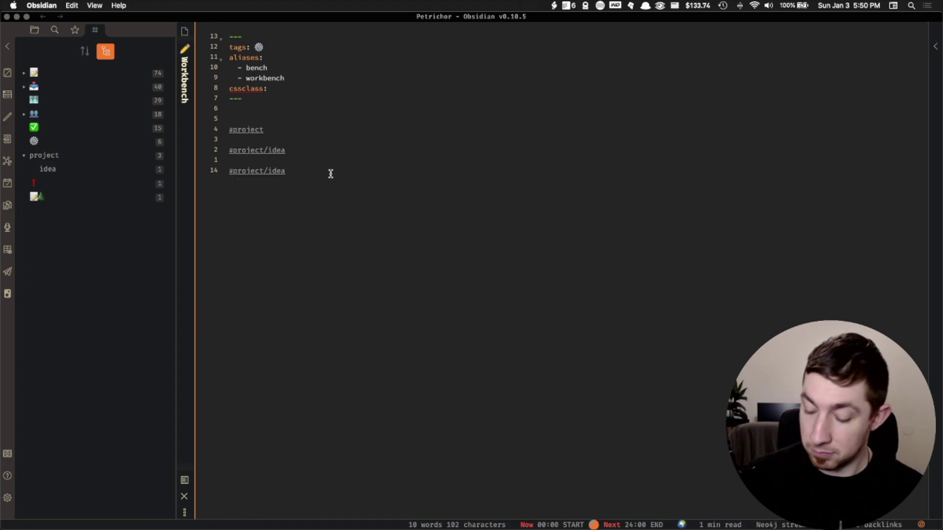
pyautogui.press('BackSpace')
pyautogui.write('/')
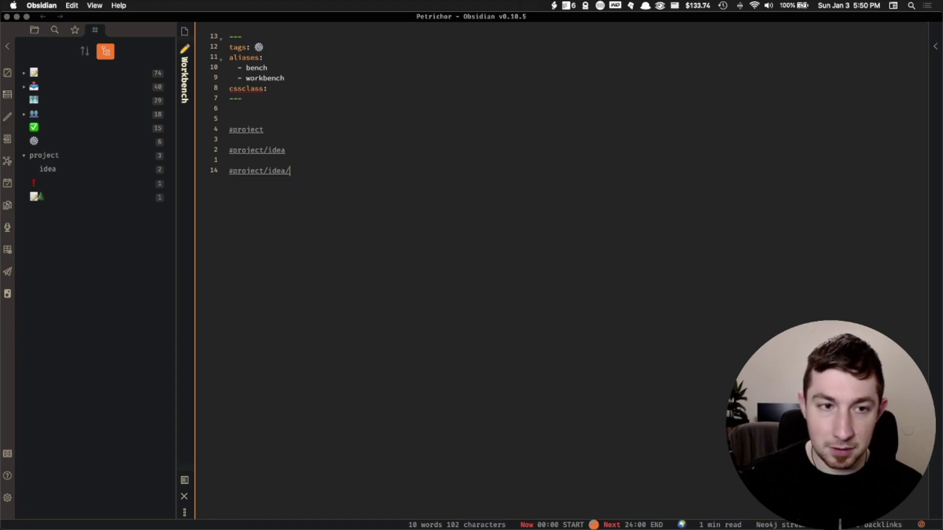
pyautogui.write('task')
pyautogui.click(358, 160)
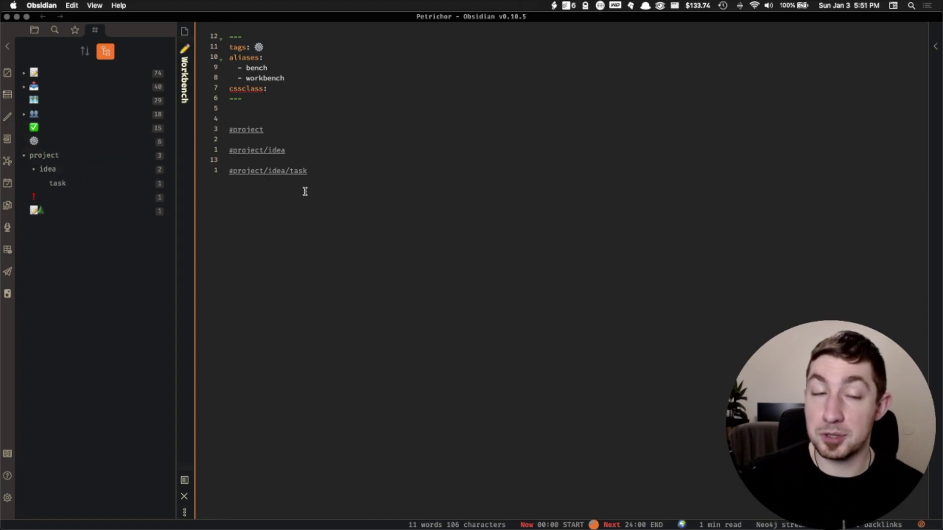
pyautogui.click(332, 171)
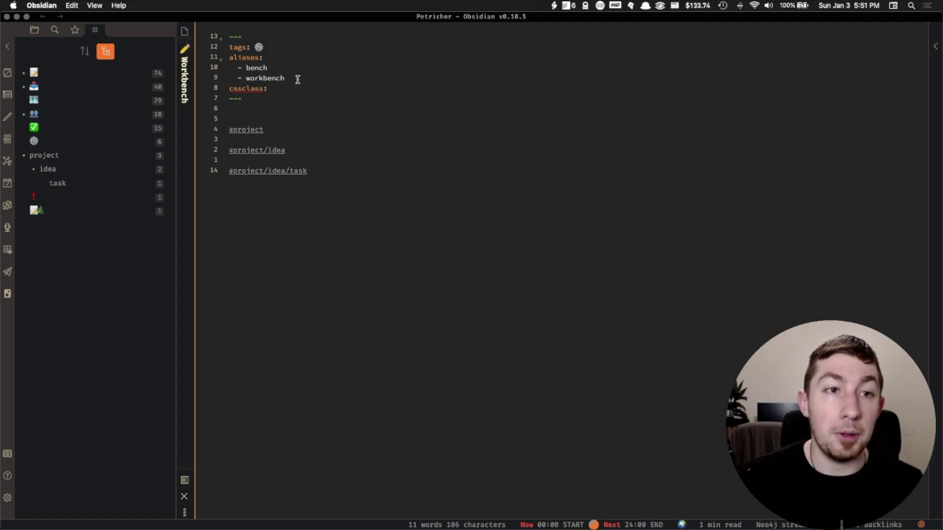
# Comment out the existing tags line in the front matter with a # at its start.
pyautogui.click(279, 48)
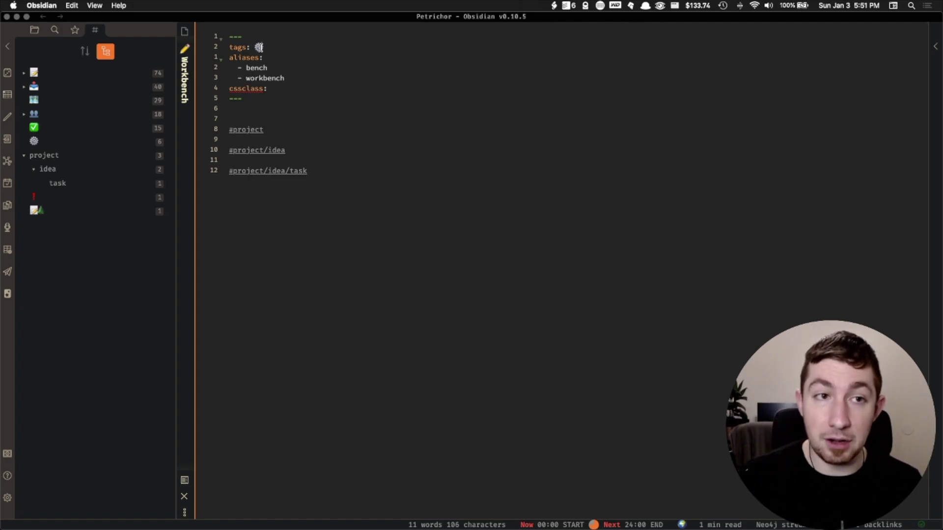
pyautogui.click(228, 46)
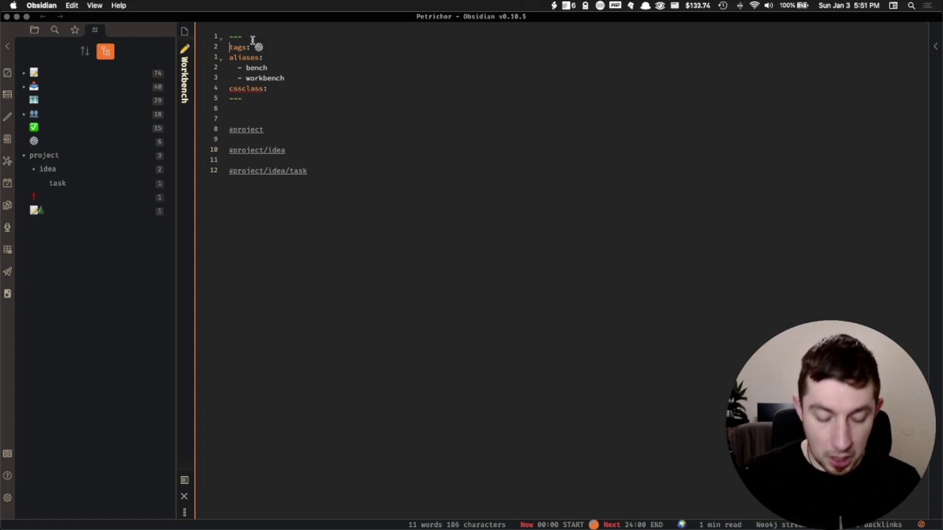
pyautogui.write('#')
pyautogui.press('Escape')
pyautogui.press('Down')
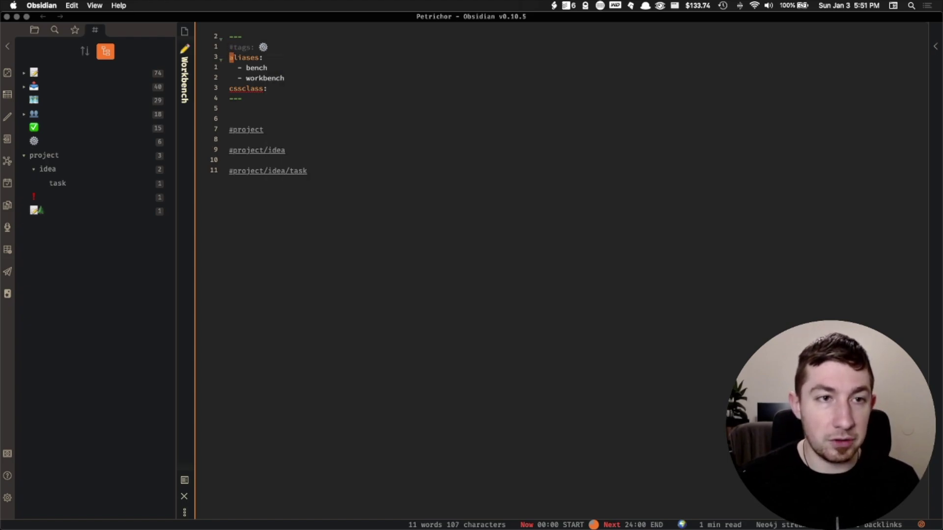
# Insert a new front matter line reading "tags: #project" above the aliases.
pyautogui.hotkey('shift', 'o')
pyautogui.write('tags')
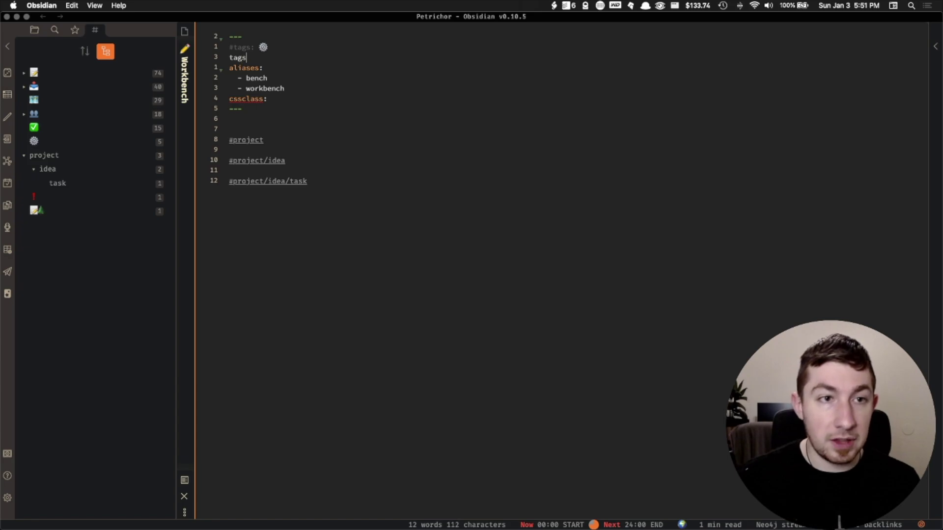
pyautogui.write(':')
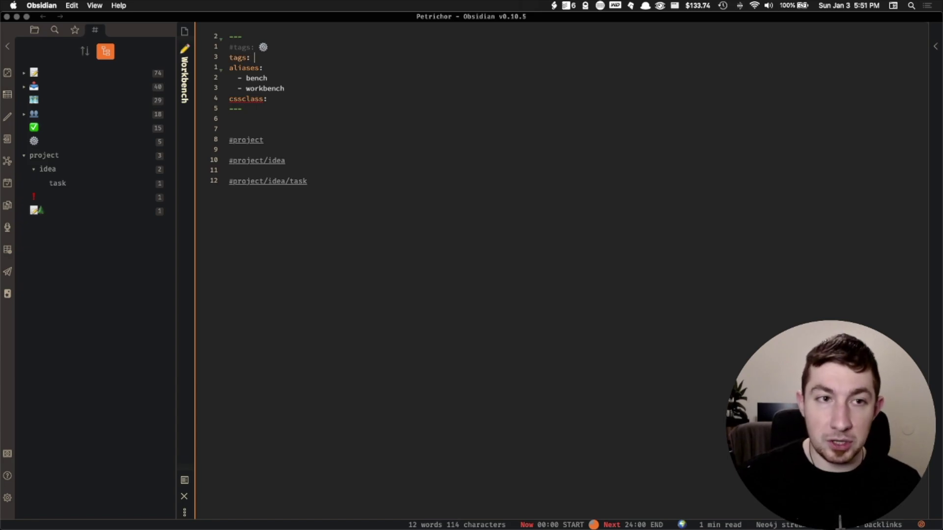
pyautogui.write(' #project')
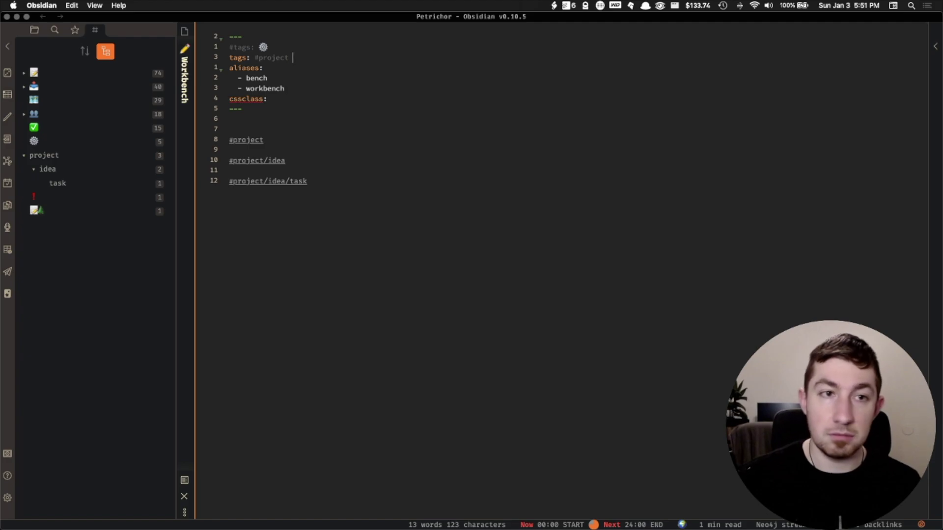
pyautogui.press('BackSpace')
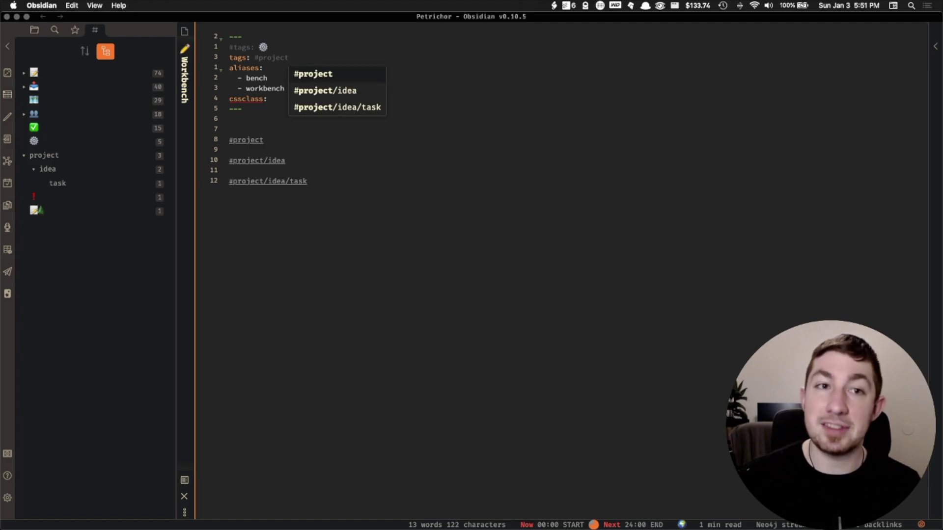
# Replace #project in the new front matter tags line with project, without the hash sign.
pyautogui.hotkey('alt', 'shift', 'Left')
pyautogui.hotkey('shift', 'Left')
pyautogui.press('BackSpace')
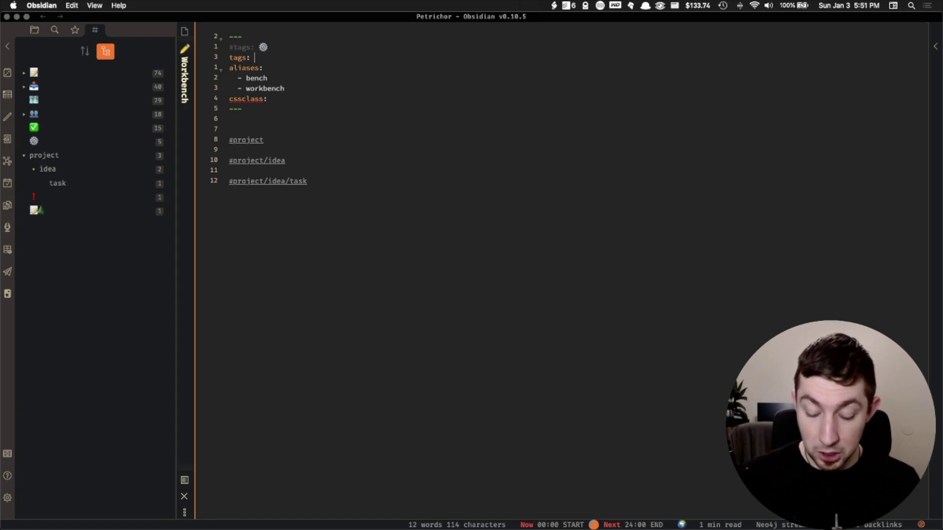
pyautogui.write('project')
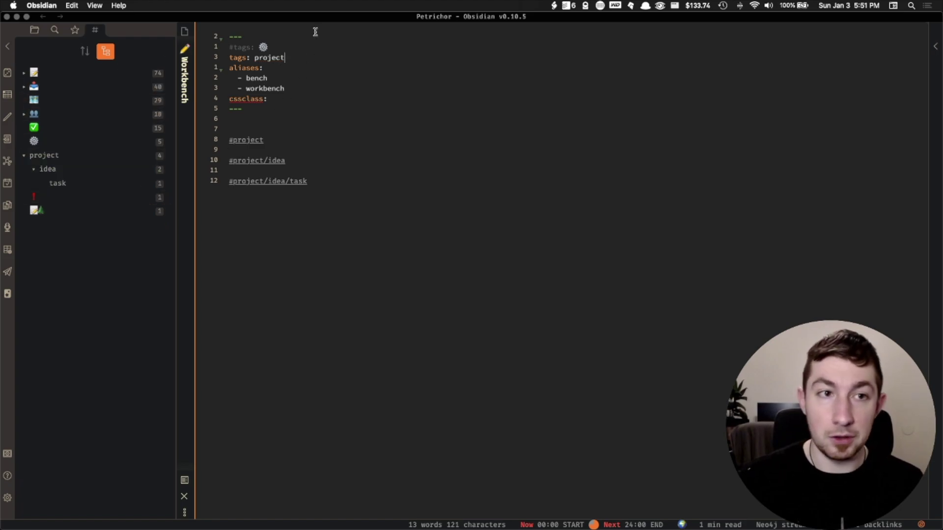
pyautogui.doubleClick(270, 58)
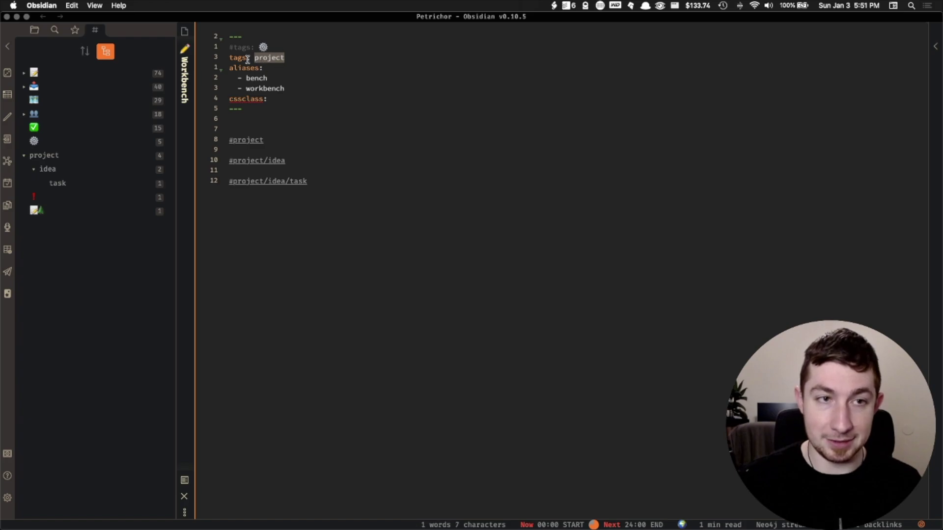
pyautogui.click(294, 58)
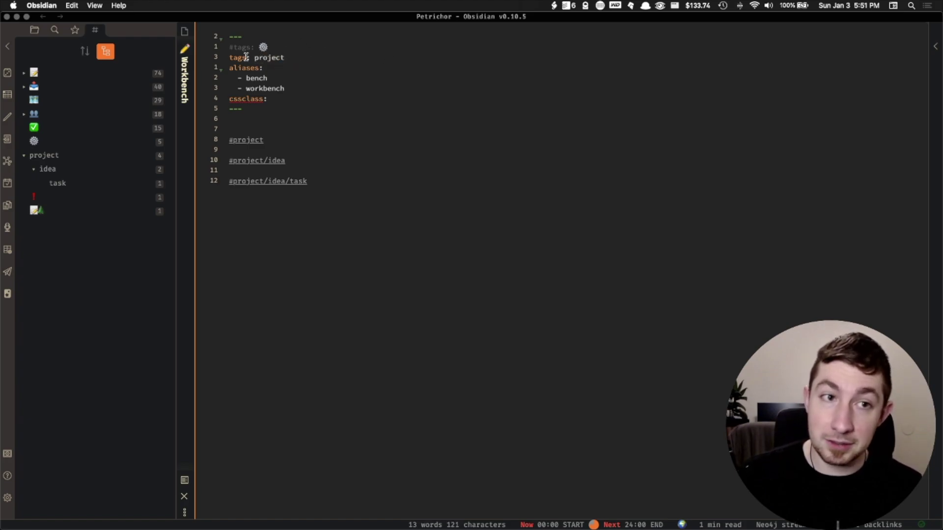
# Try enclosing the front matter tag project in square brackets as a comma-separated list.
pyautogui.write('[')
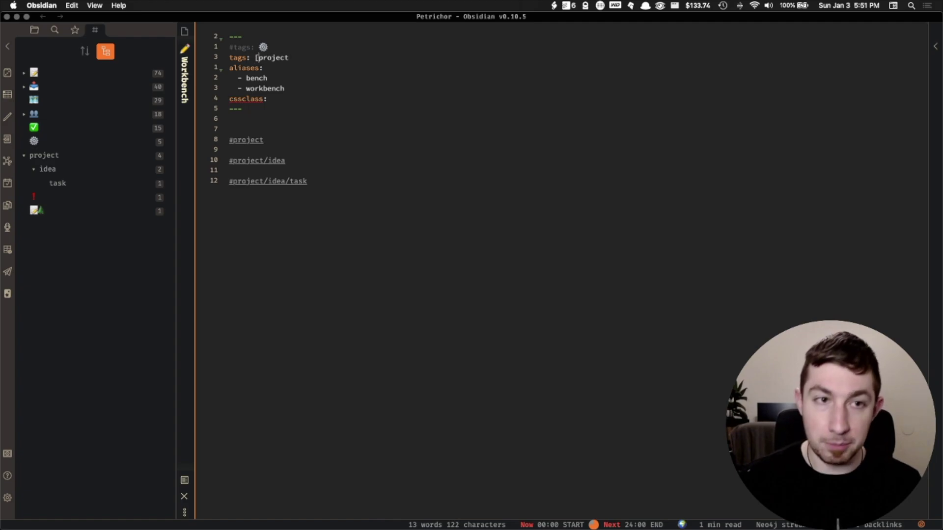
pyautogui.moveTo(317, 44); pyautogui.dragTo(327, 57)
pyautogui.click(328, 58)
pyautogui.write('][')
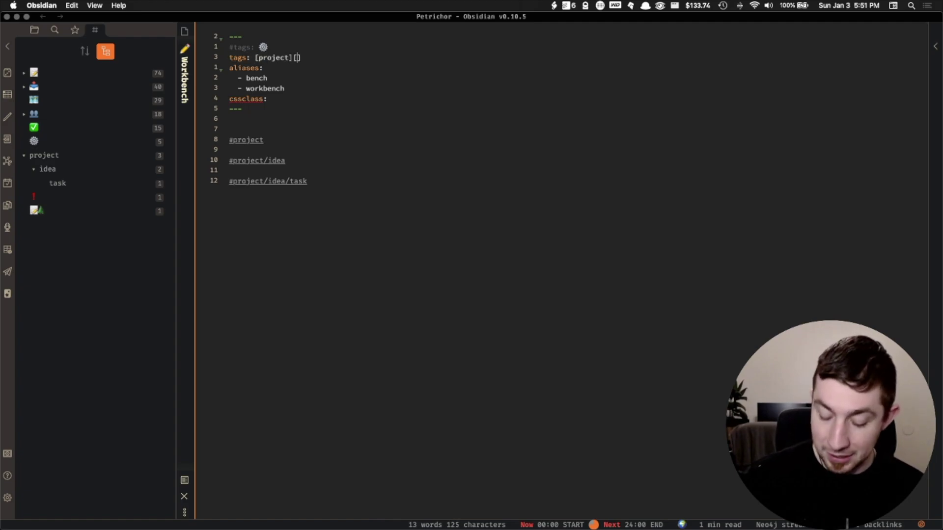
pyautogui.press('BackSpace')
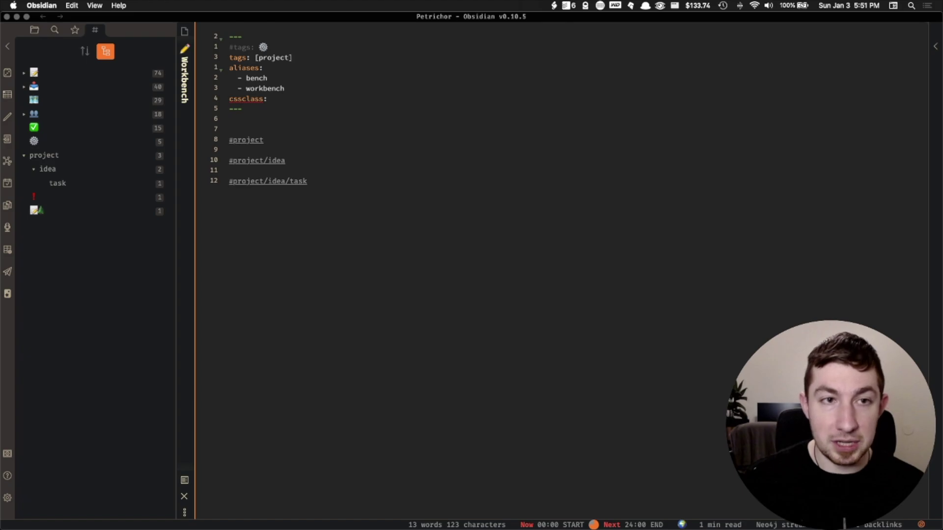
pyautogui.write(',')
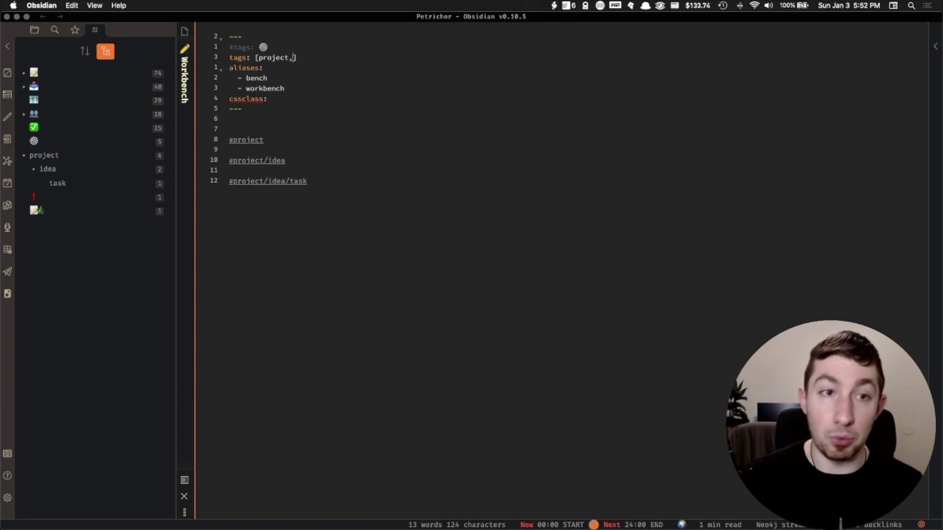
pyautogui.press('BackSpace')
pyautogui.press('BackSpace')
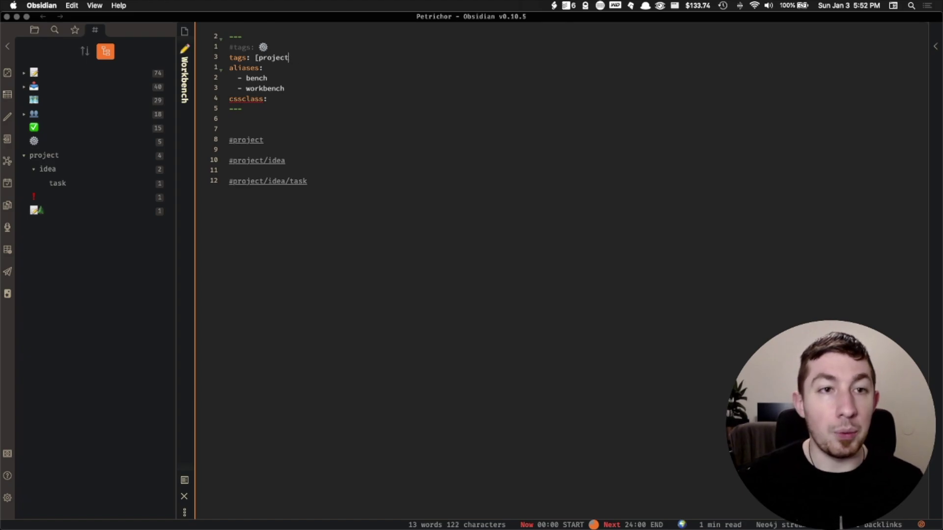
# Remove the opening bracket and put project on its own indented line as a dashed list item under tags.
pyautogui.click(259, 58)
pyautogui.press('BackSpace')
pyautogui.press('Return')
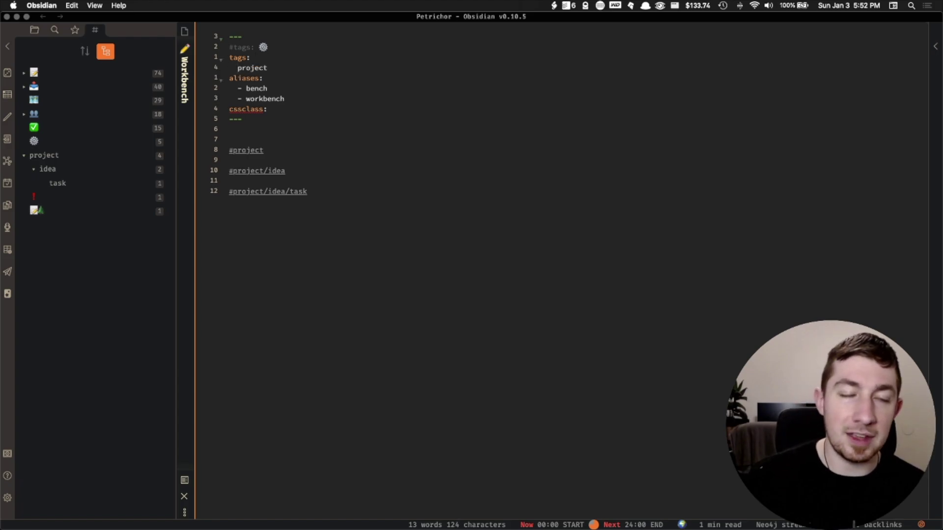
pyautogui.write('-')
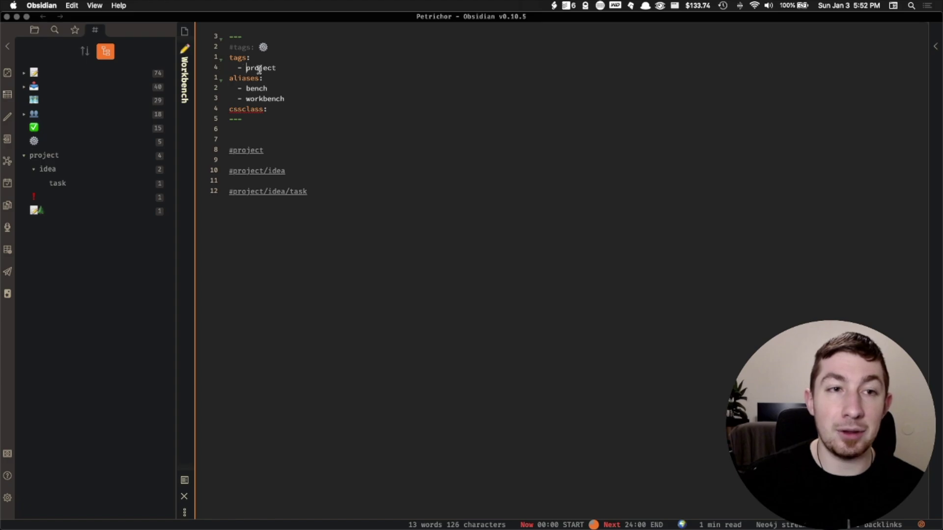
pyautogui.click(299, 69)
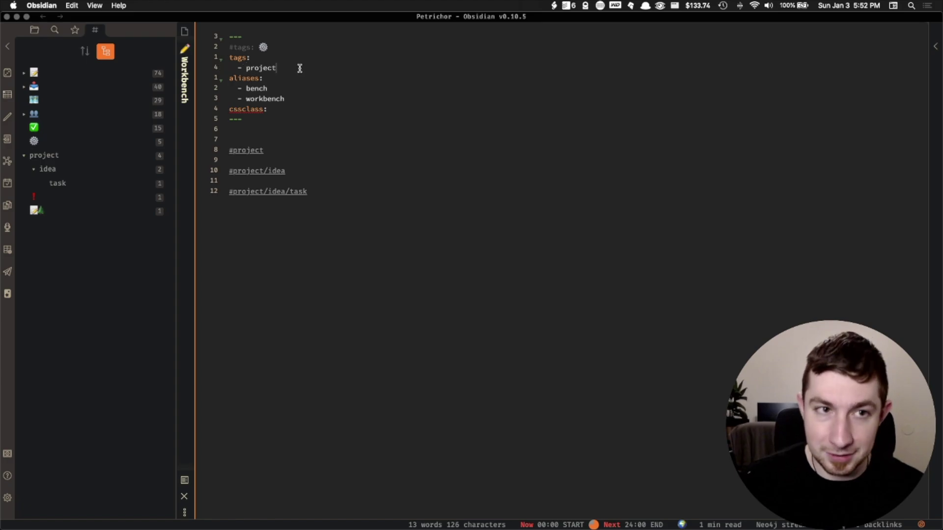
# Replace the dashed tag list in the front matter with the inline value project/idea/task.
pyautogui.moveTo(299, 69); pyautogui.dragTo(275, 58)
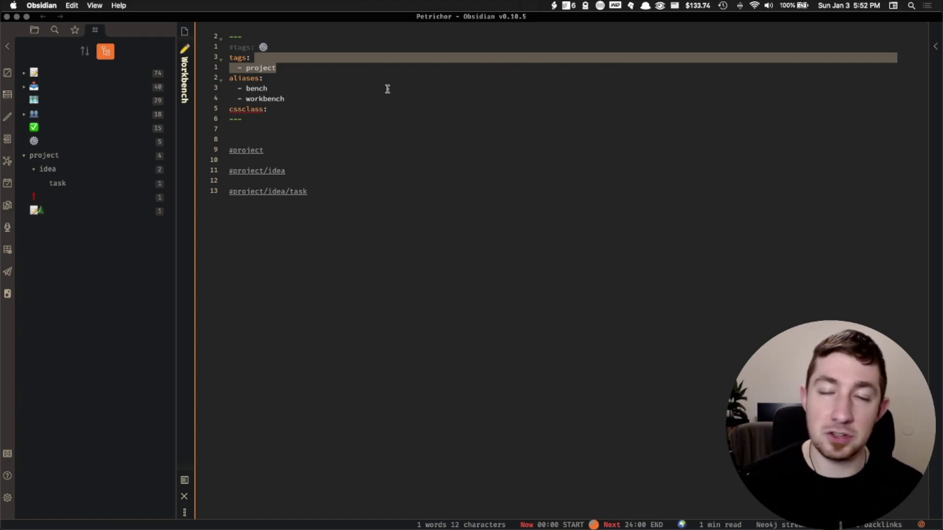
pyautogui.press('BackSpace')
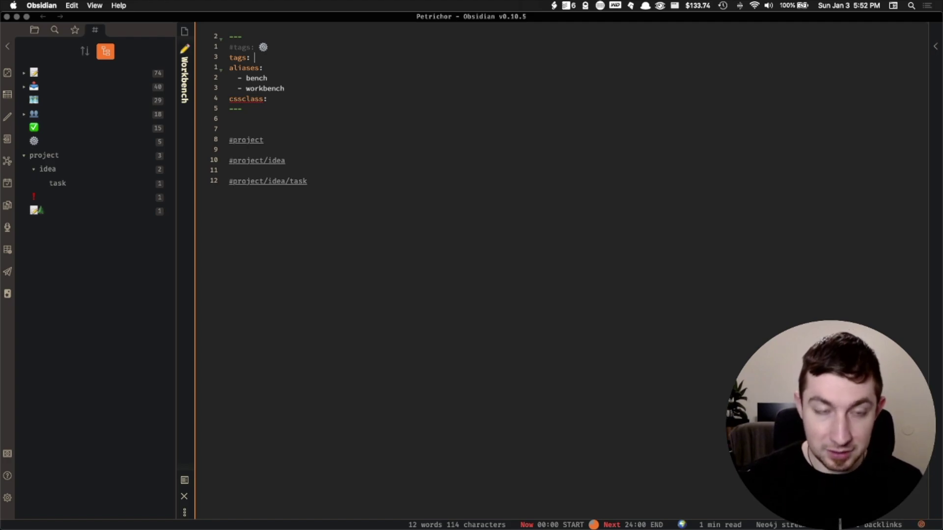
pyautogui.write('project')
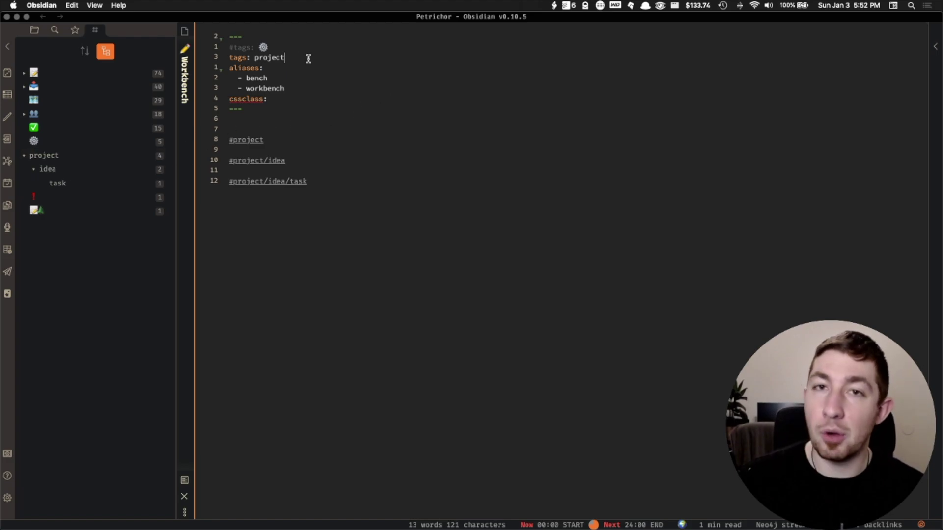
pyautogui.write('/idea/task')
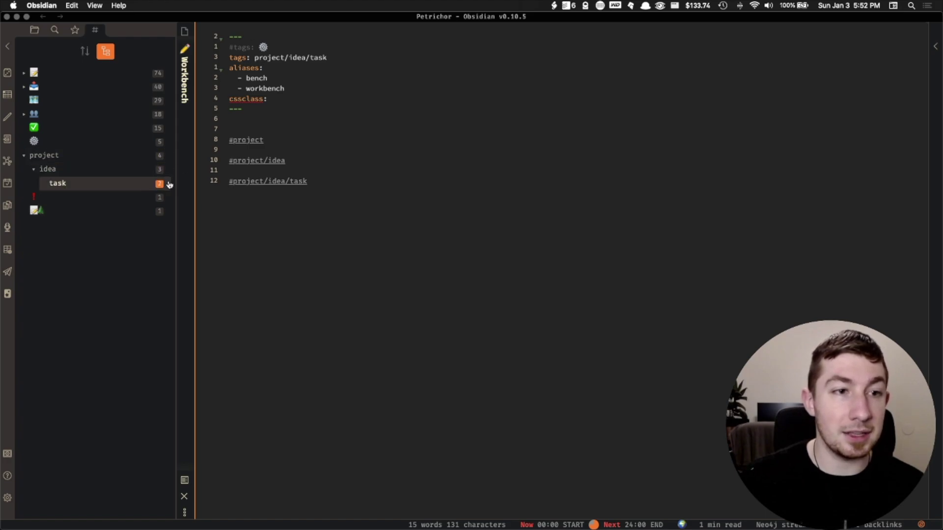
pyautogui.click(434, 185)
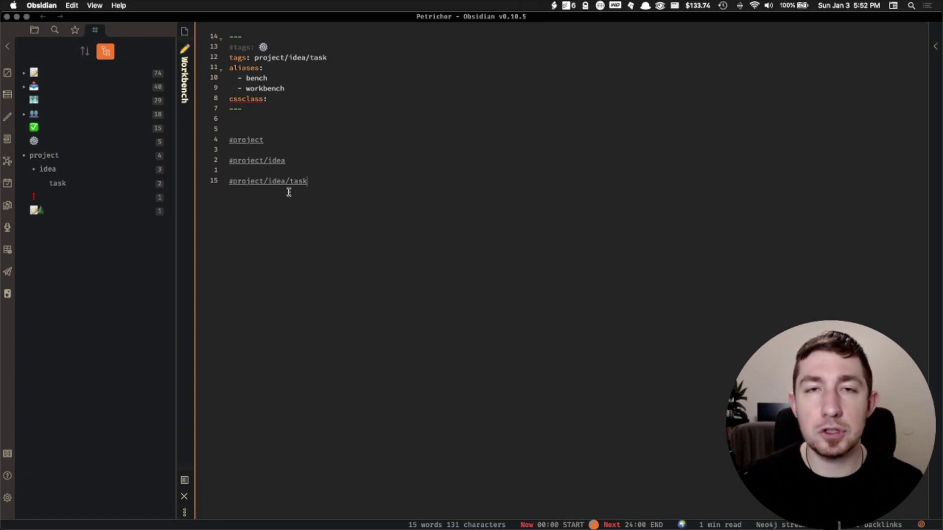
# Search the vault for "tags:".
pyautogui.click(55, 30)
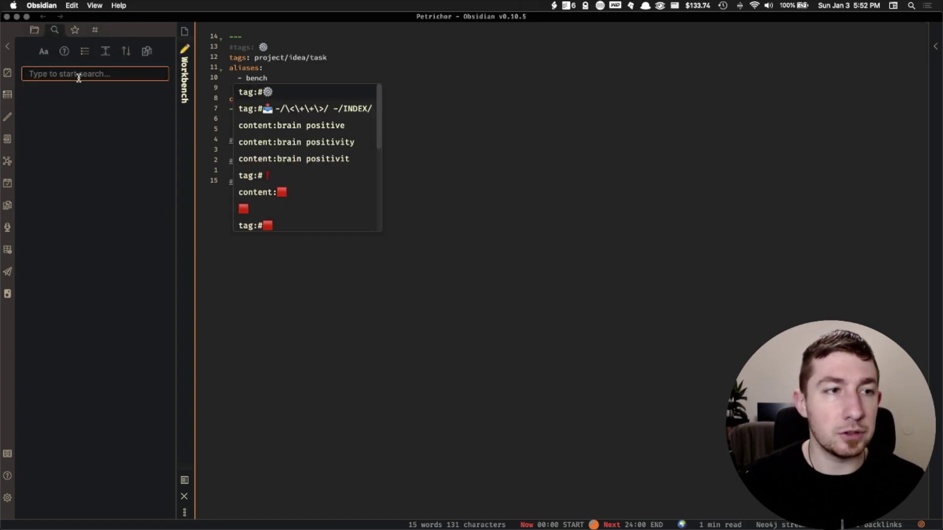
pyautogui.write('tag:')
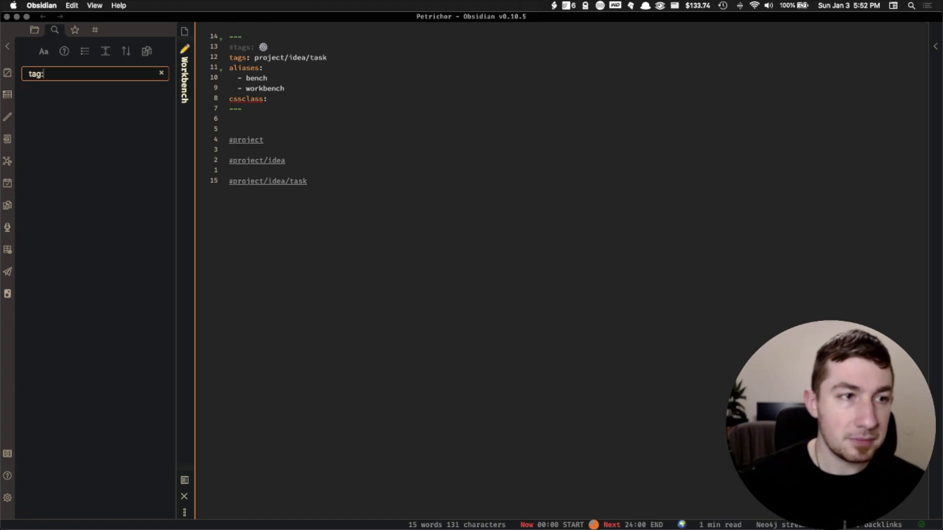
pyautogui.press('BackSpace')
pyautogui.write('s:')
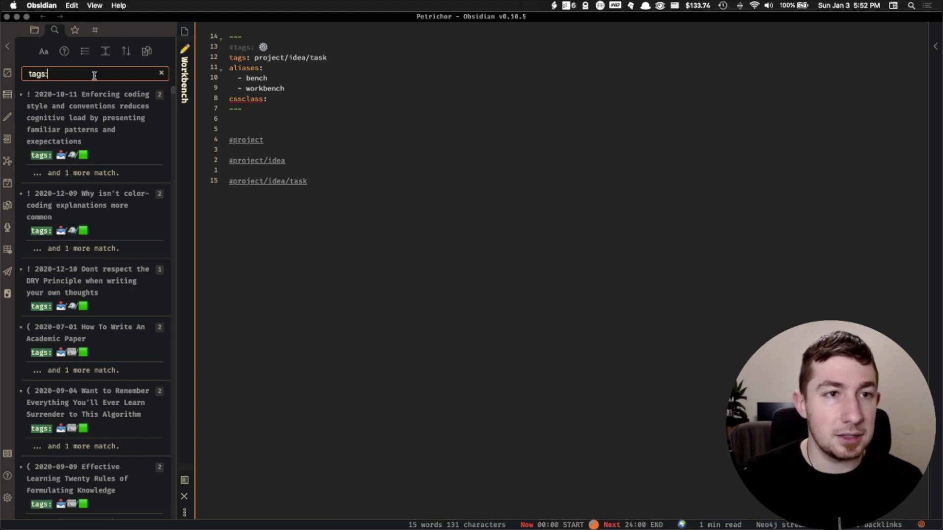
# Search the vault for tag:project and expand the remaining matches in the Workbench note.
pyautogui.write('project')
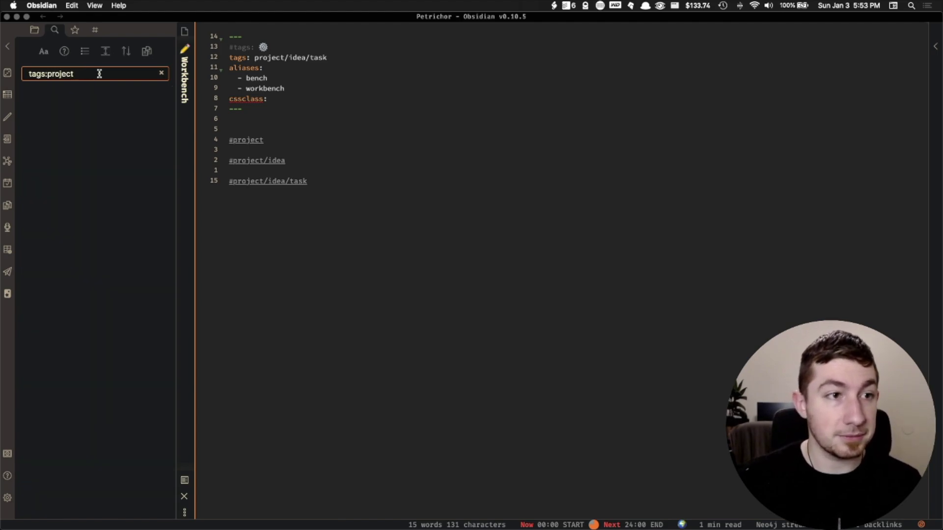
pyautogui.click(44, 74)
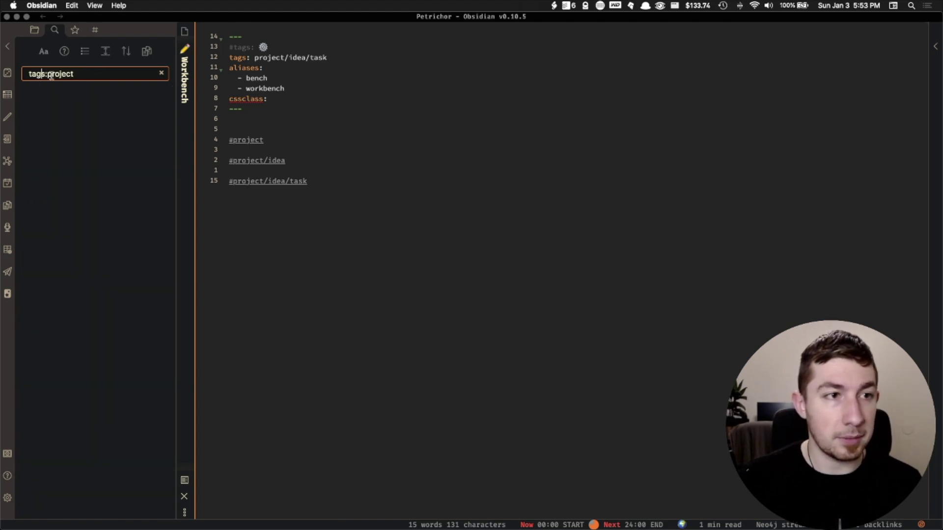
pyautogui.press('BackSpace')
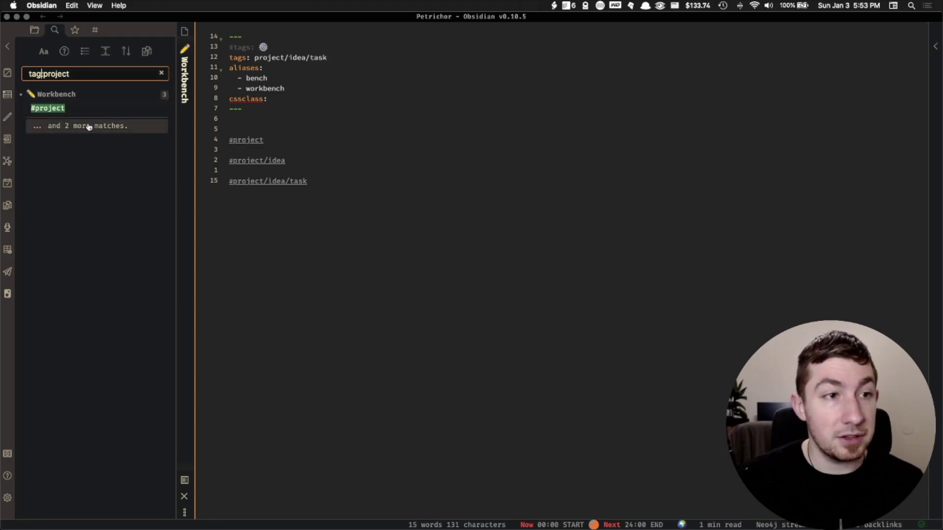
pyautogui.click(59, 126)
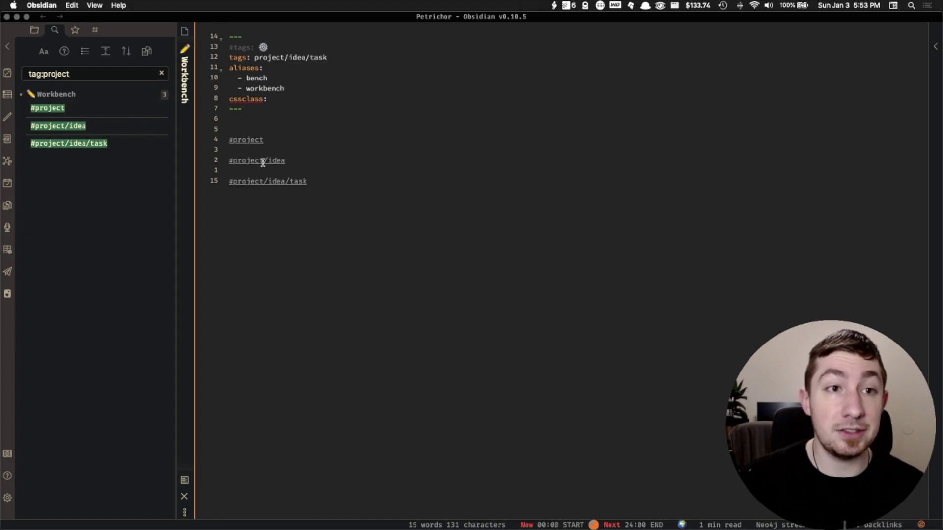
# Change the search query to tag:idea, replacing only the tag name after the operator.
pyautogui.click(44, 74)
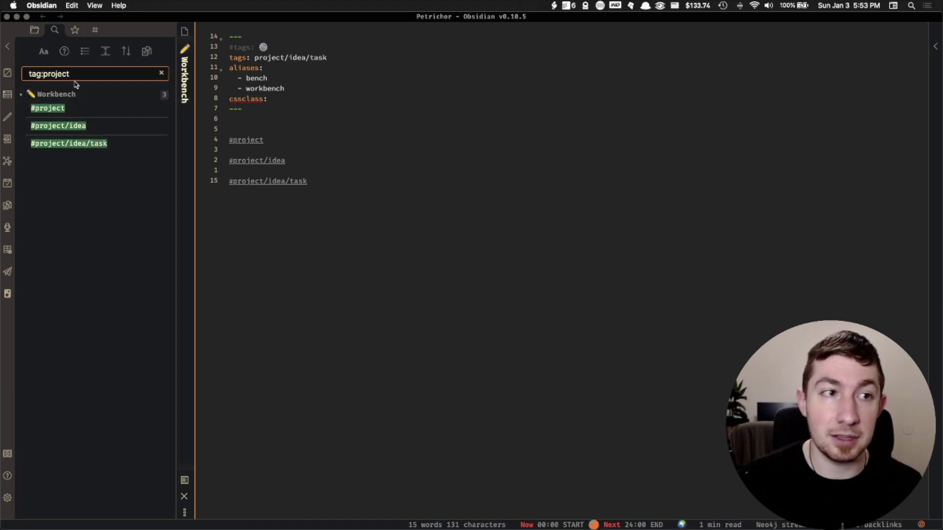
pyautogui.doubleClick(60, 74)
pyautogui.click(103, 74)
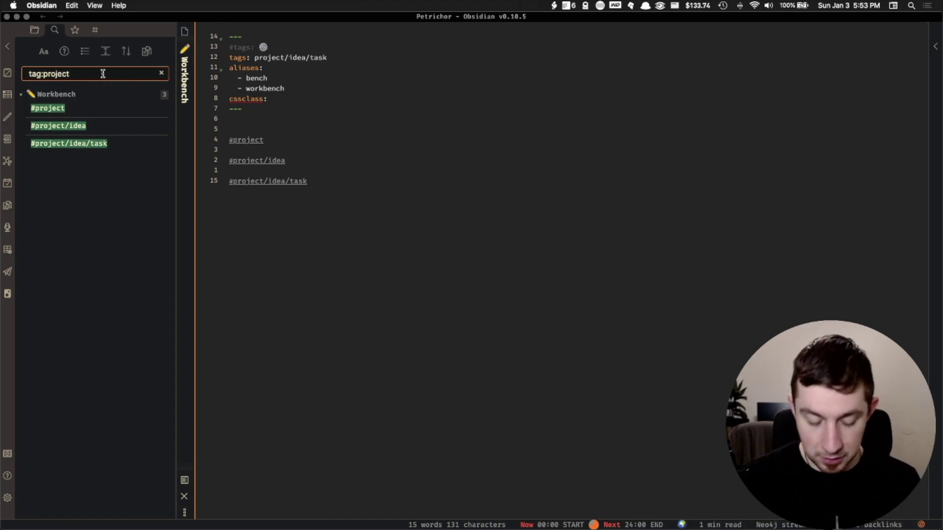
pyautogui.press('super+shift+Left')
pyautogui.hotkey('shift', 'Right')
pyautogui.hotkey('shift', 'Right')
pyautogui.hotkey('shift', 'Right')
pyautogui.hotkey('shift', 'Right')
pyautogui.press('BackSpace')
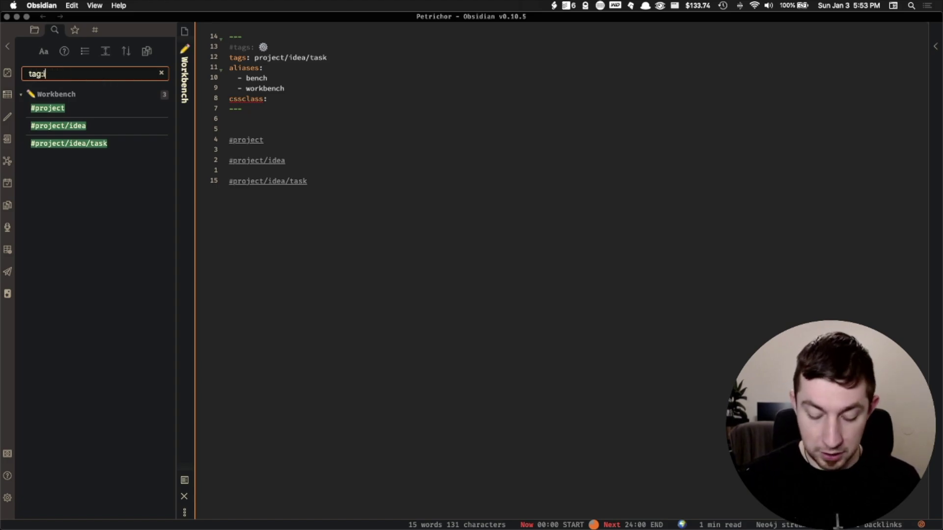
pyautogui.write('idea')
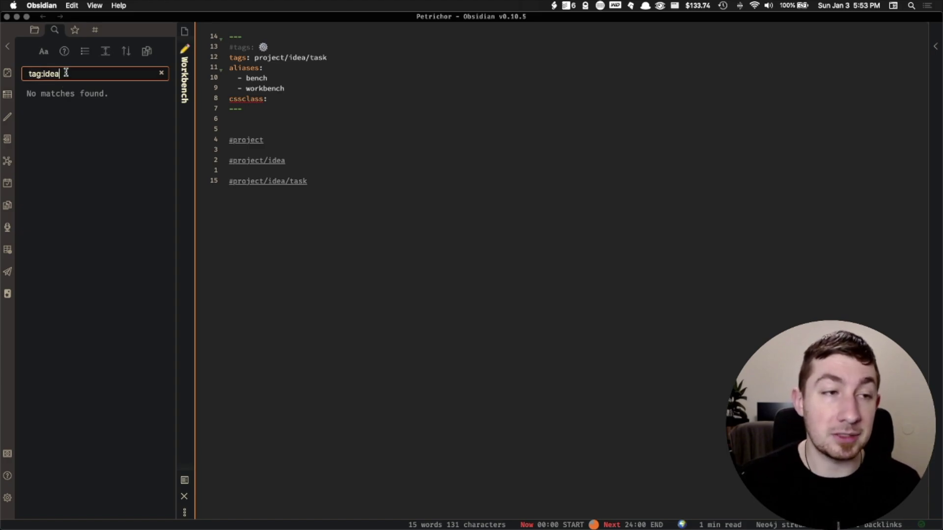
# Highlight the inline project tags in the note and examine how idea and task are nested beneath project.
pyautogui.moveTo(230, 140); pyautogui.dragTo(311, 202)
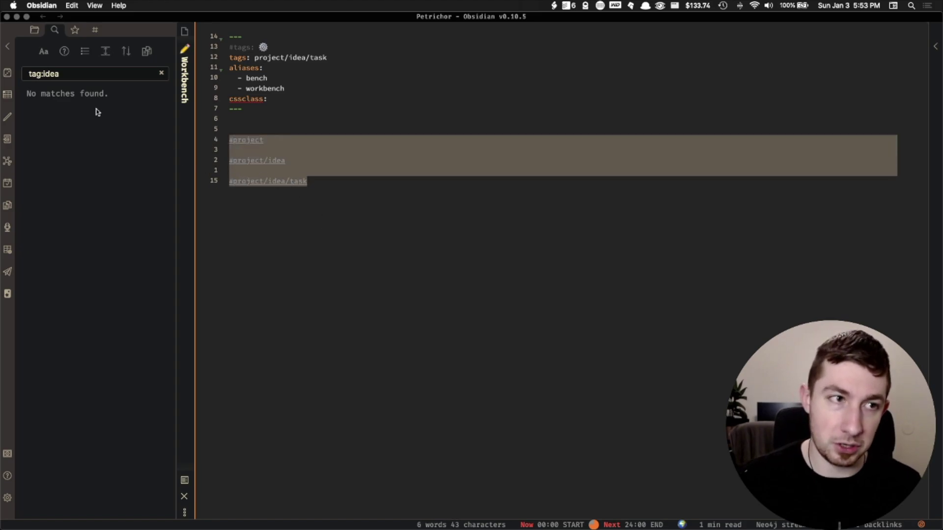
pyautogui.click(71, 74)
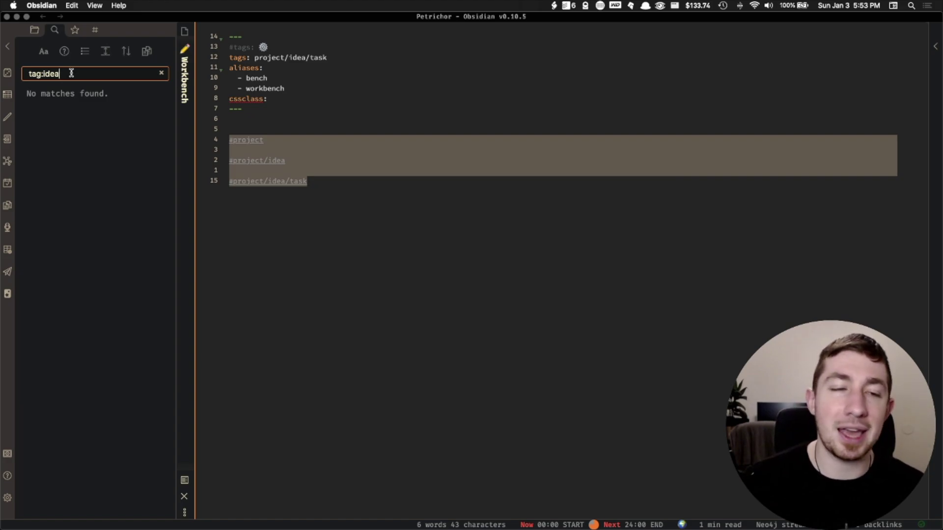
pyautogui.click(294, 167)
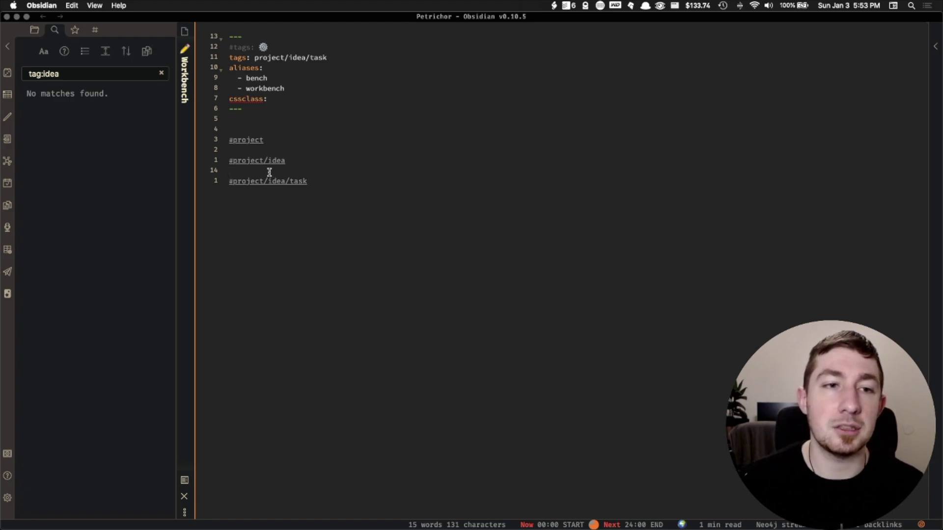
pyautogui.doubleClick(246, 160)
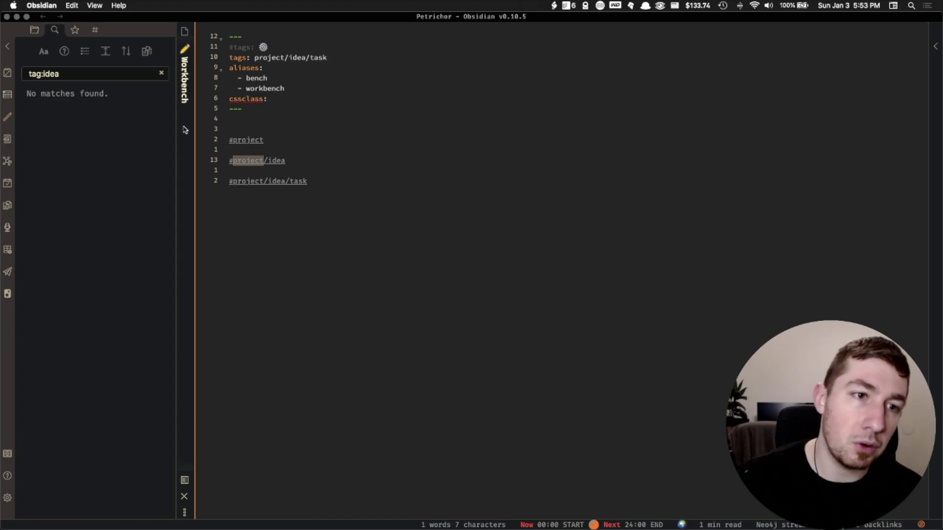
pyautogui.click(276, 181)
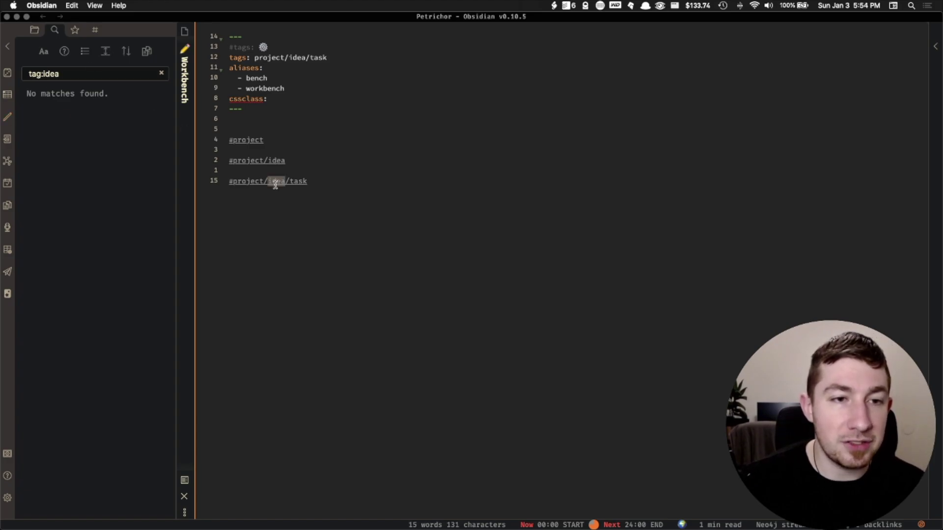
pyautogui.moveTo(268, 182); pyautogui.dragTo(187, 181)
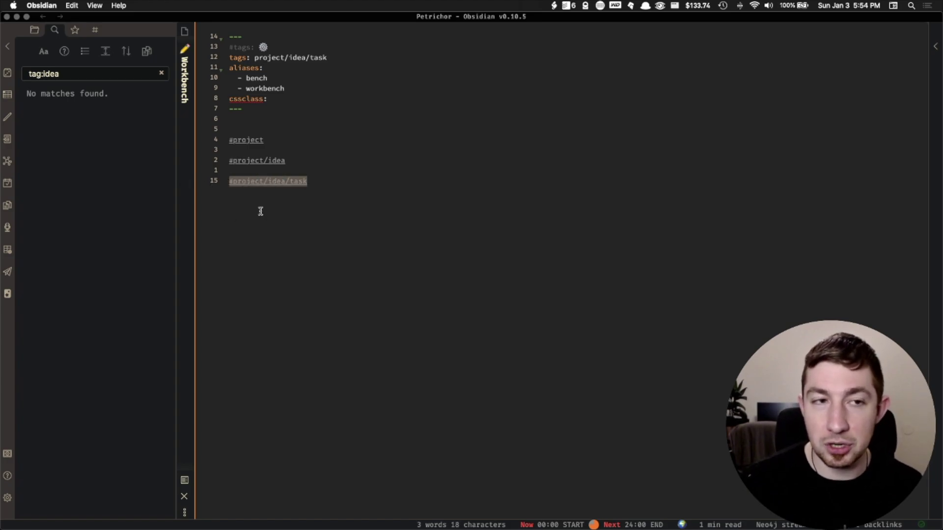
pyautogui.click(278, 196)
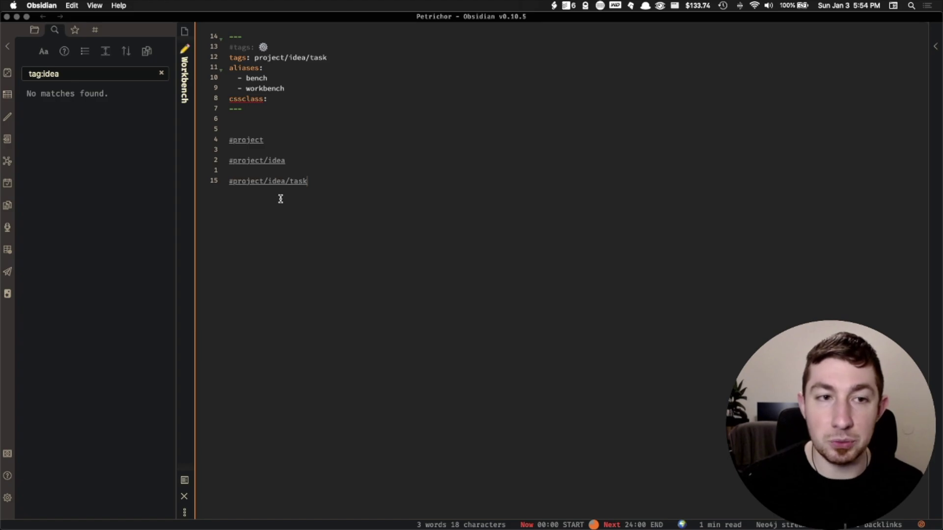
# Search the vault for tag:task.
pyautogui.doubleClick(55, 69)
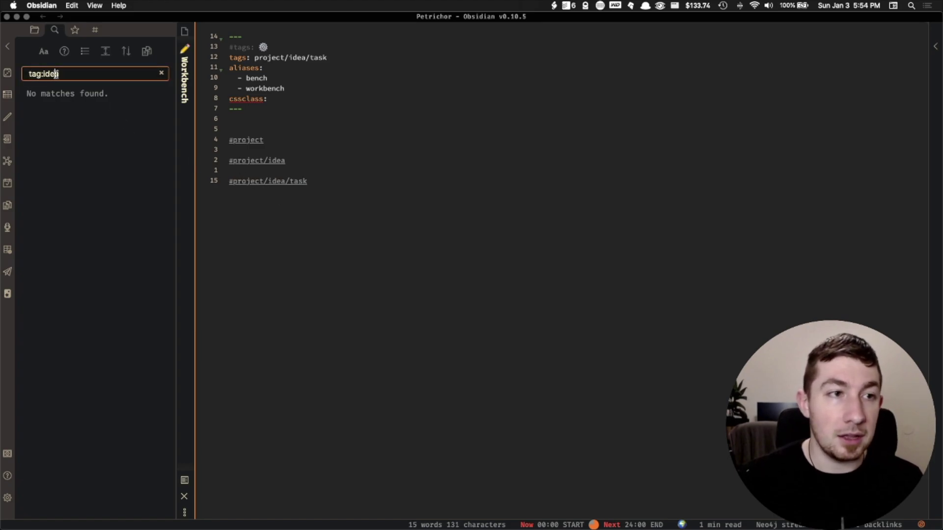
pyautogui.moveTo(60, 74); pyautogui.dragTo(41, 74)
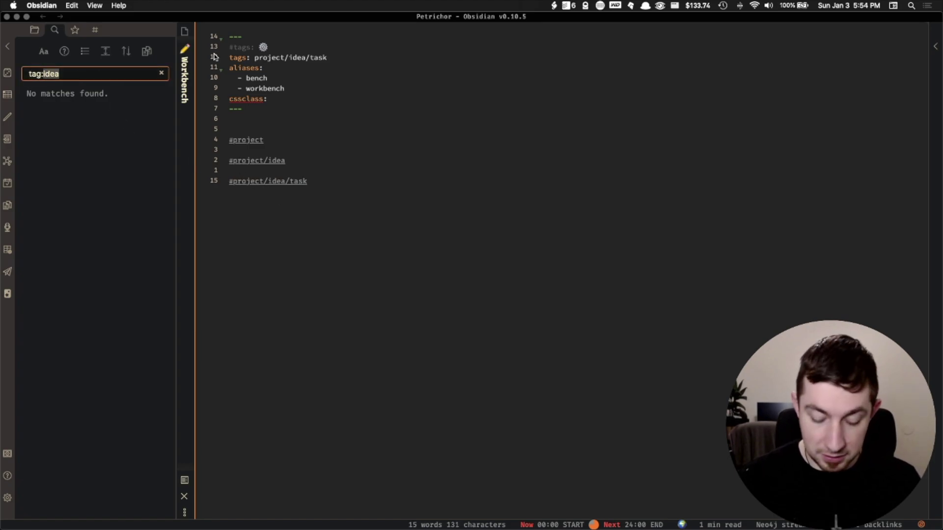
pyautogui.write('task')
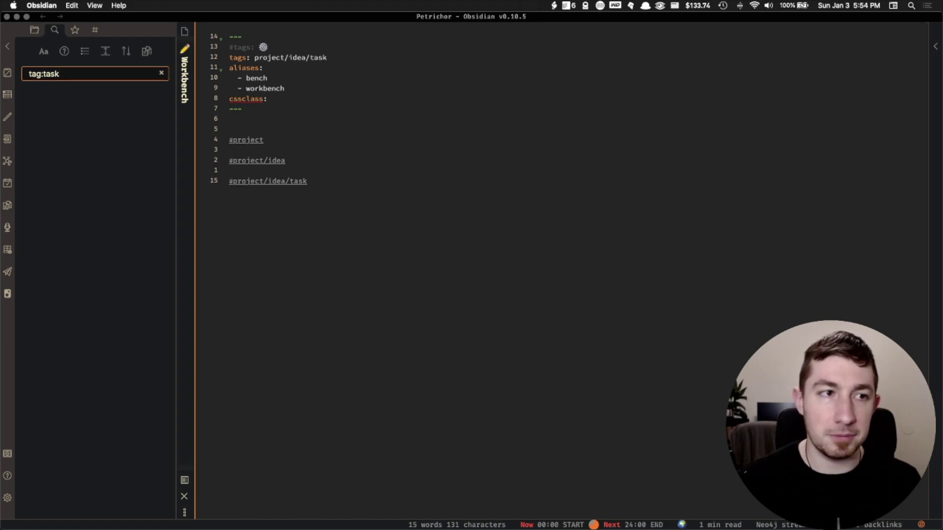
# Search for tag:project/idea and highlight the matching #project/idea and #project/idea/task lines in the note.
pyautogui.press('BackSpace')
pyautogui.press('BackSpace')
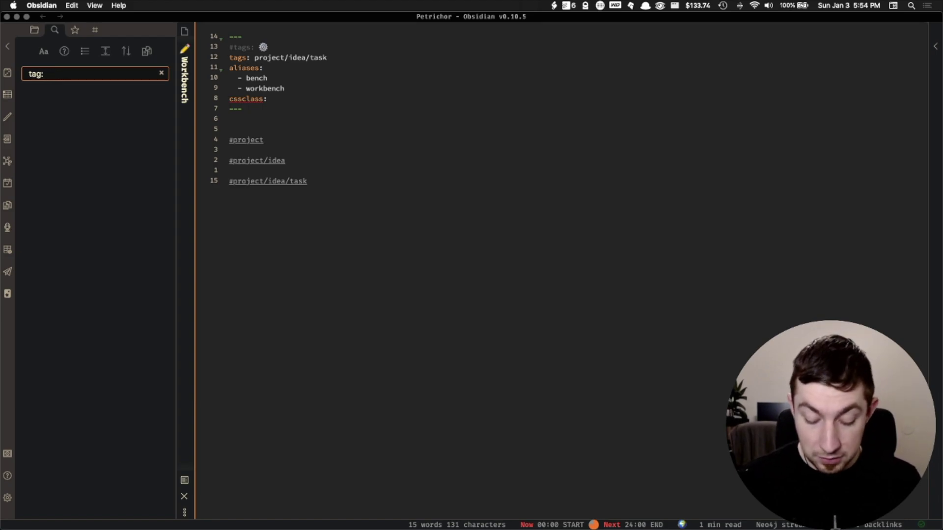
pyautogui.write('project/idea')
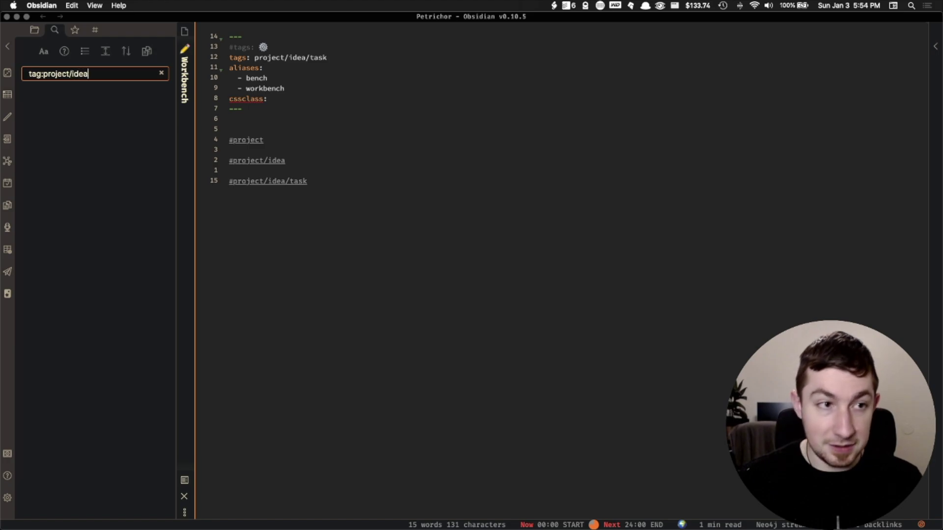
pyautogui.click(101, 129)
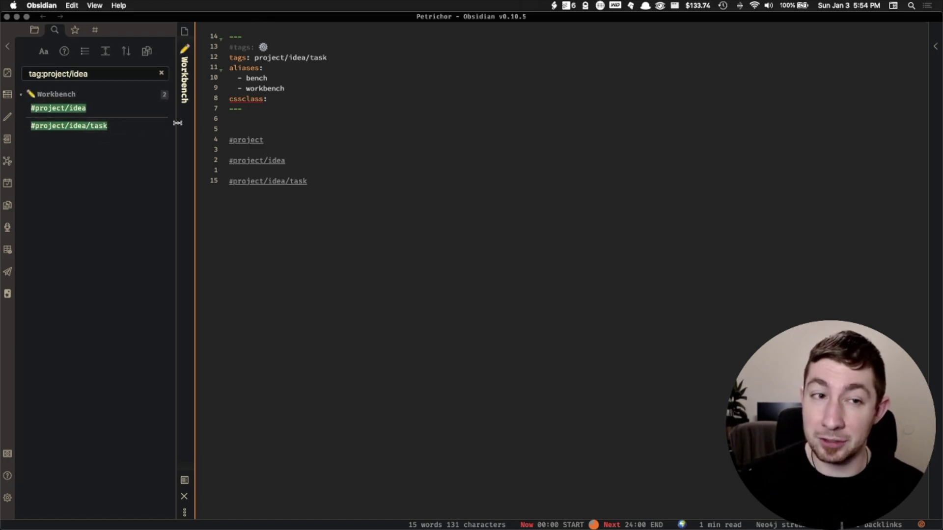
pyautogui.moveTo(336, 188); pyautogui.dragTo(230, 161)
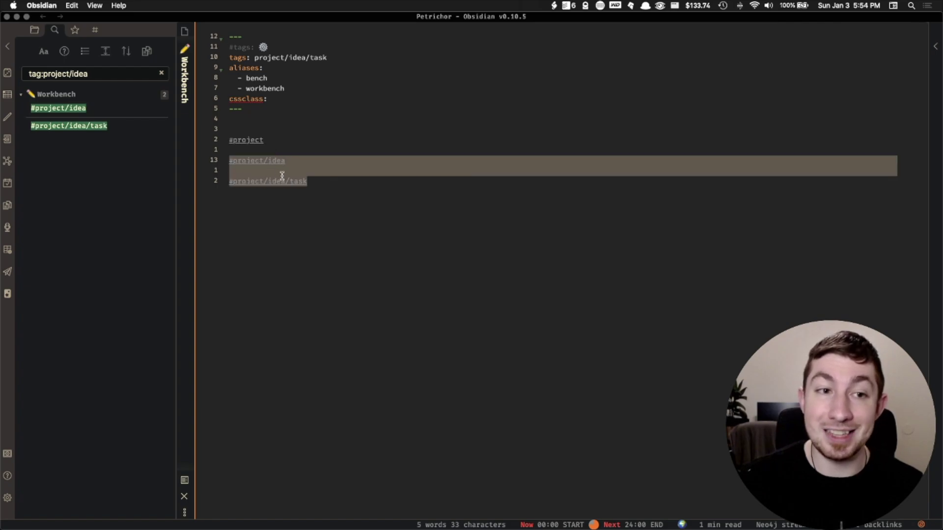
# Extend the tag search to tag:project/idea/task and highlight the nested part of that tag in the note.
pyautogui.click(124, 77)
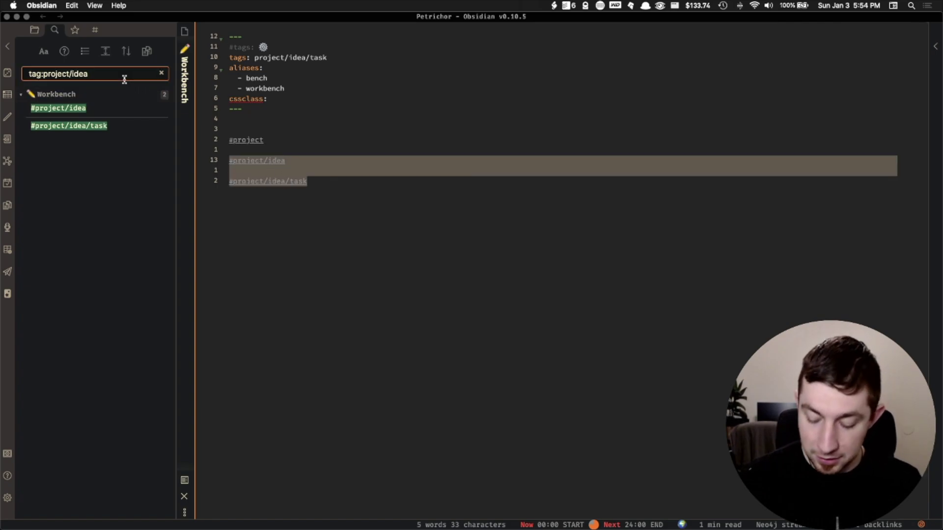
pyautogui.write('/task')
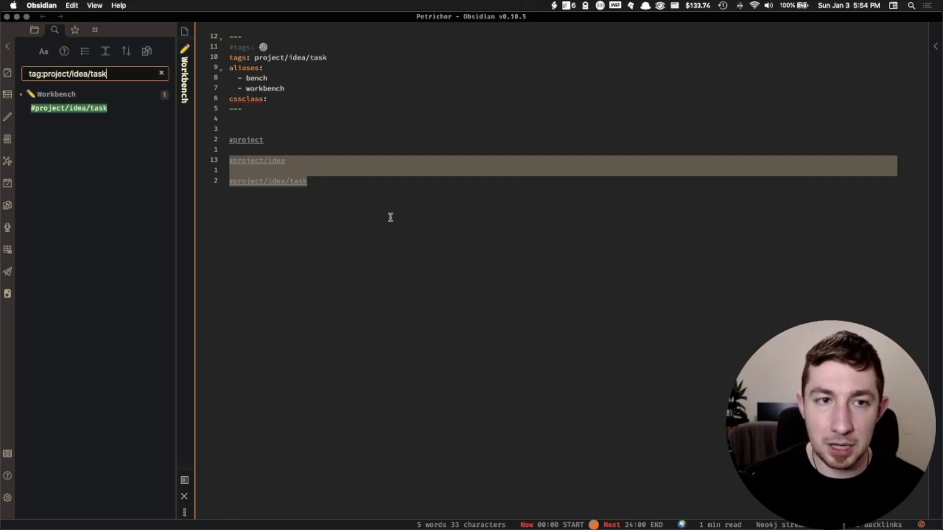
pyautogui.moveTo(273, 180); pyautogui.dragTo(326, 185)
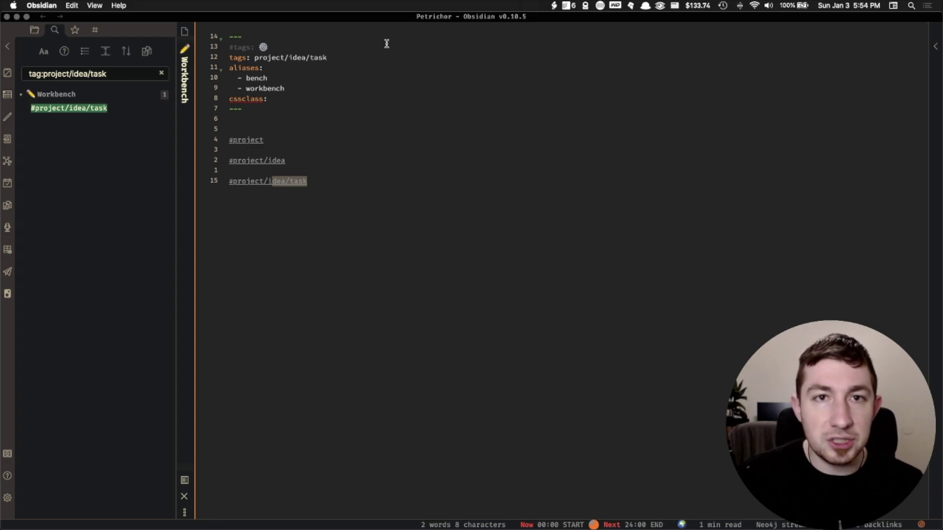
# Delete the inline tags #project, #project/idea and #project/idea/task from the note body.
pyautogui.click(335, 183)
pyautogui.moveTo(336, 182); pyautogui.dragTo(229, 140)
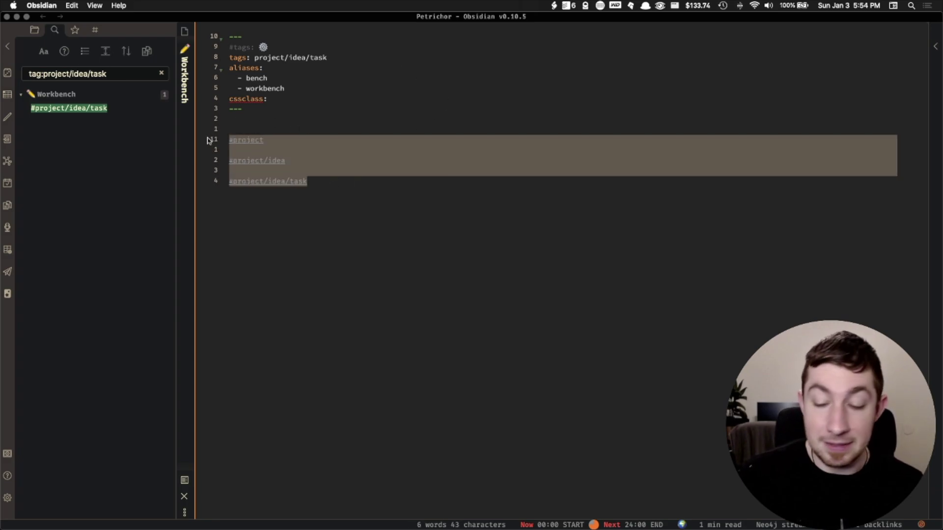
pyautogui.press('BackSpace')
# Remove the project/idea/task tags line from the front matter and uncomment the original tags line.
pyautogui.moveTo(337, 59); pyautogui.dragTo(201, 63)
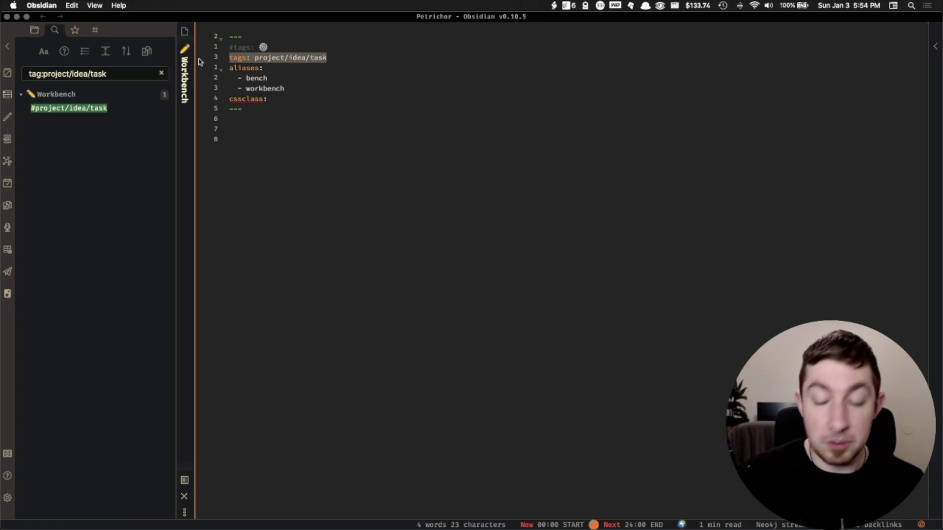
pyautogui.press('BackSpace')
pyautogui.press('BackSpace')
pyautogui.click(232, 47)
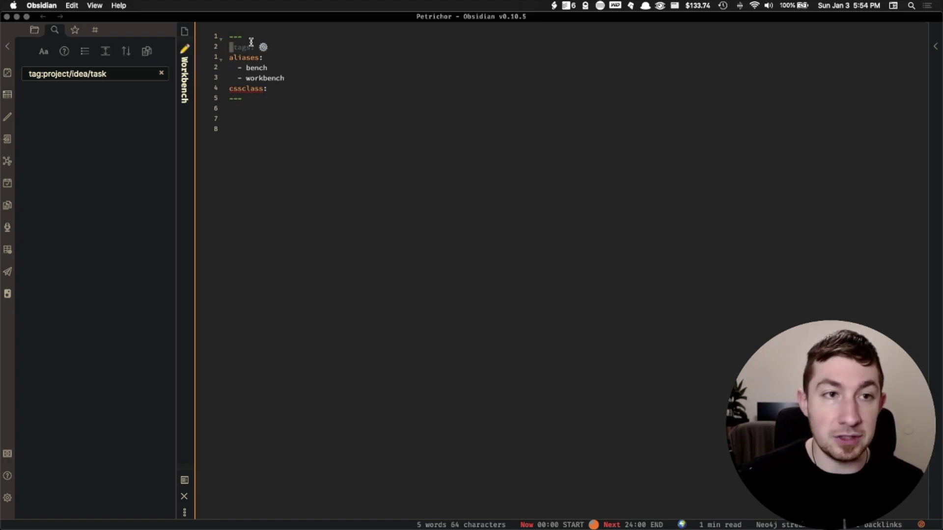
pyautogui.press('BackSpace')
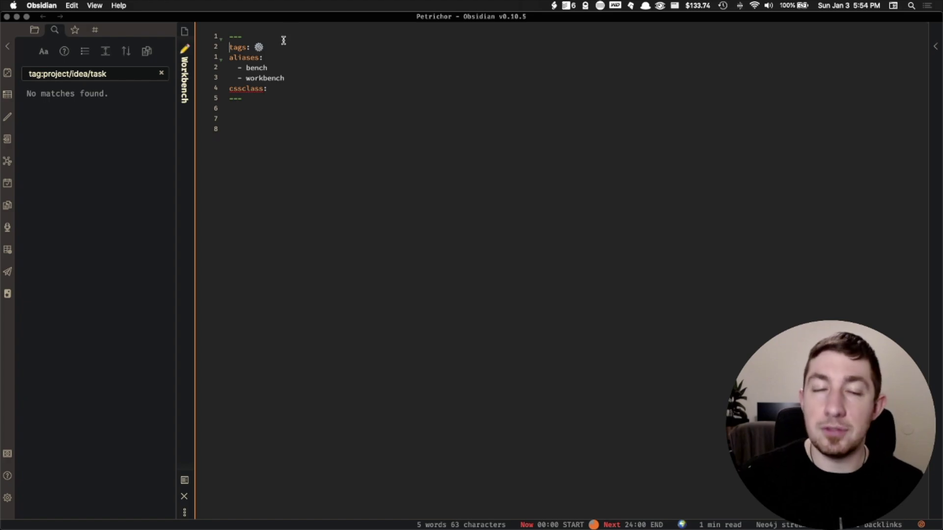
# Show the vault's tag list and expand the nested inbox and memo emoji tags.
pyautogui.click(97, 31)
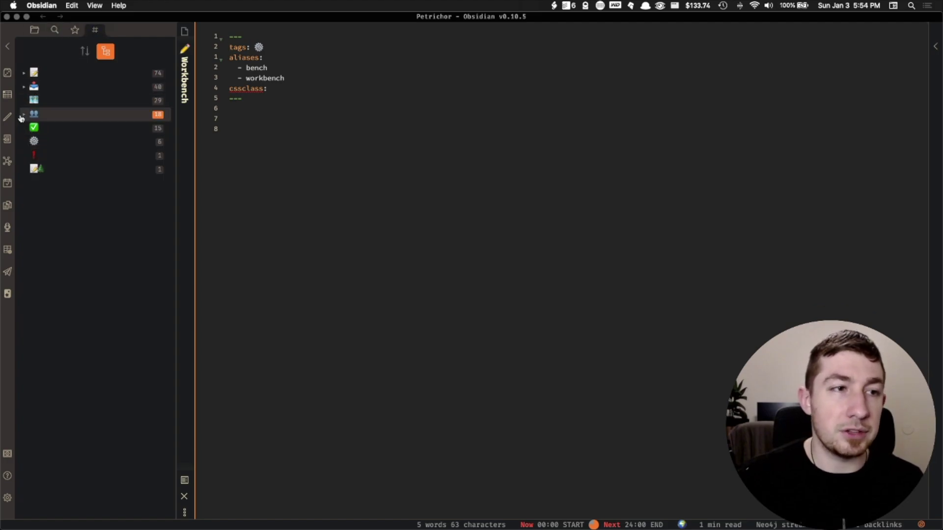
pyautogui.click(24, 89)
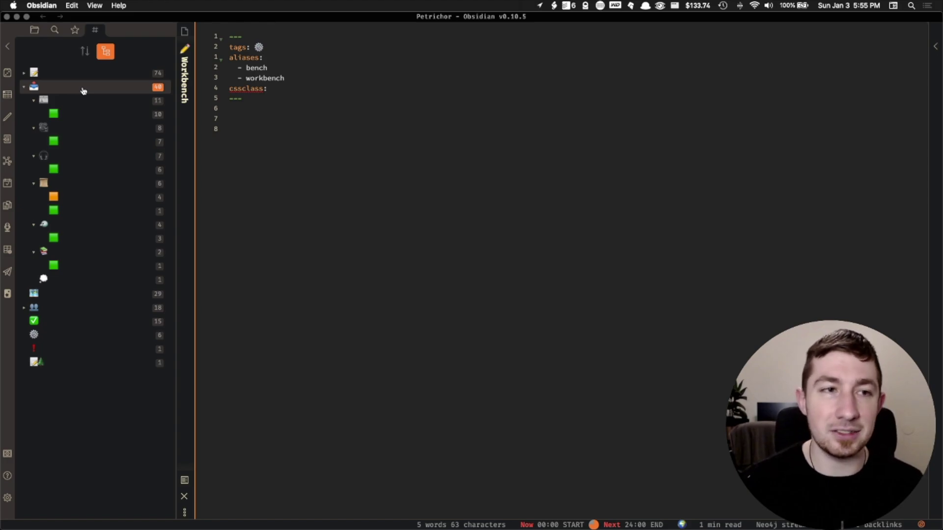
pyautogui.click(24, 73)
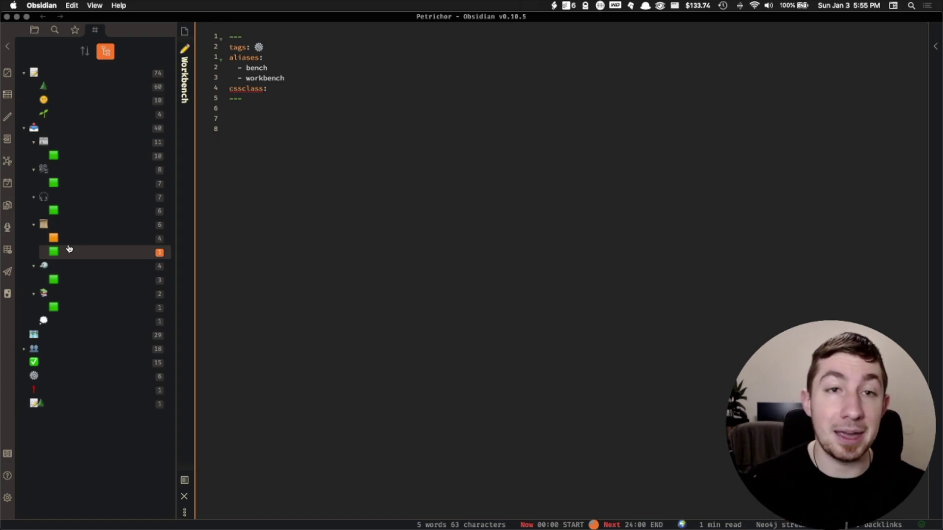
# Open the Status Tags note by searching for tags and show it in preview mode.
pyautogui.click(276, 200)
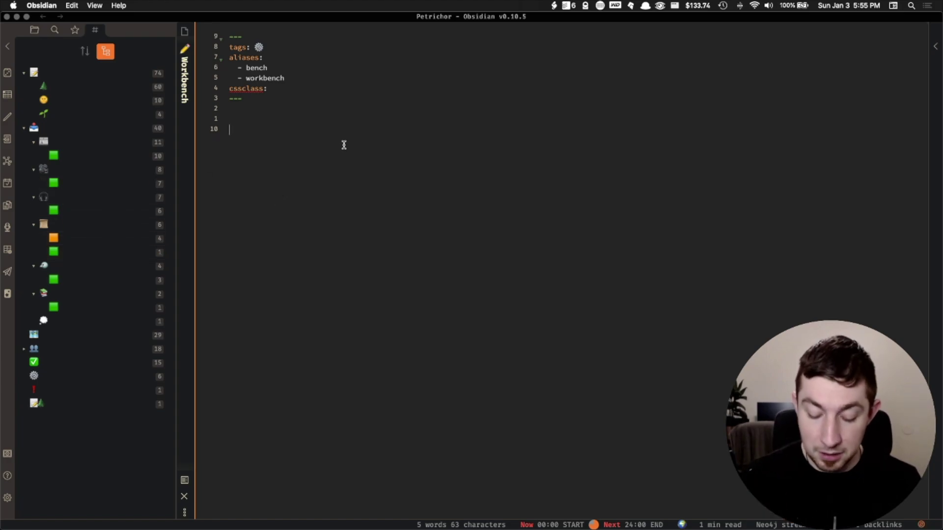
pyautogui.press('super+o')
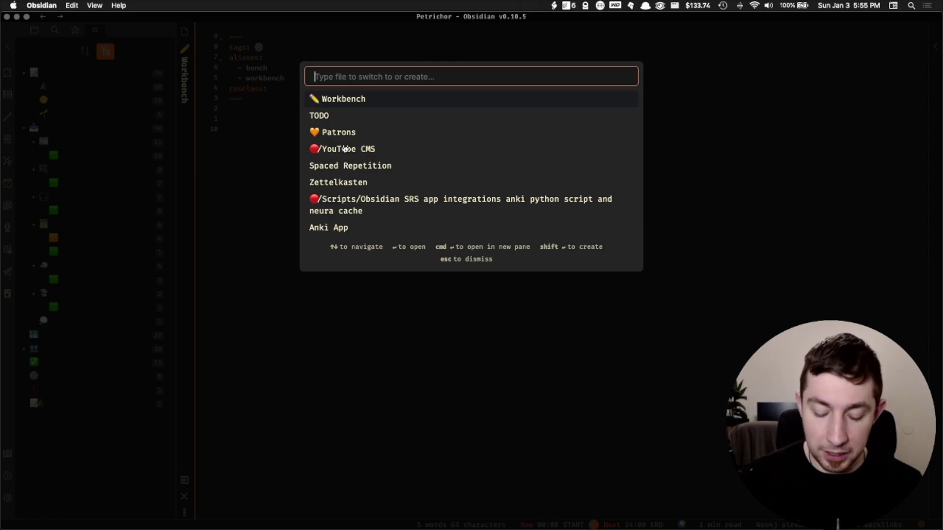
pyautogui.write('ta')
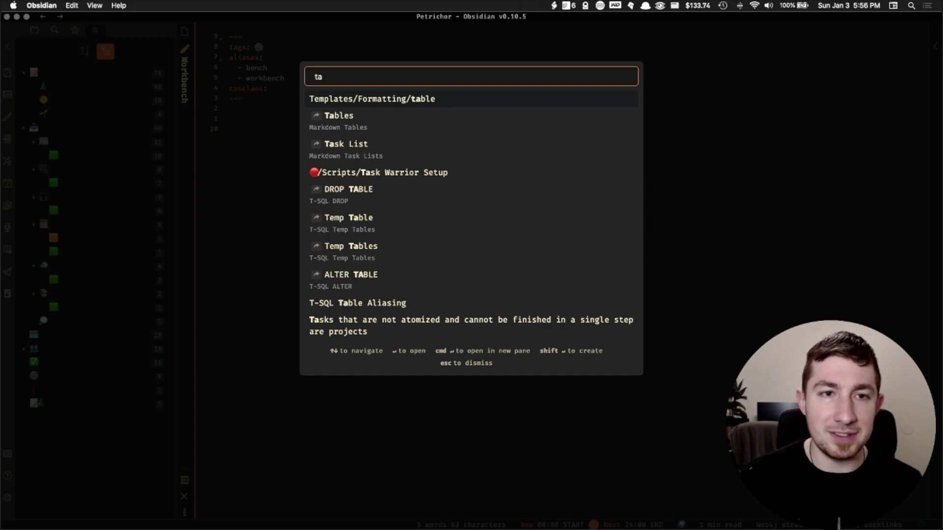
pyautogui.write('gs')
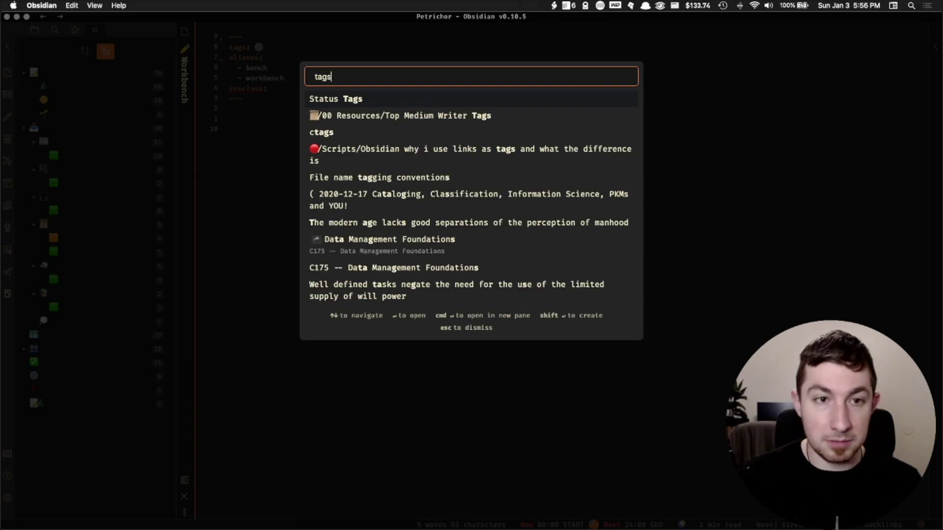
pyautogui.press('Return')
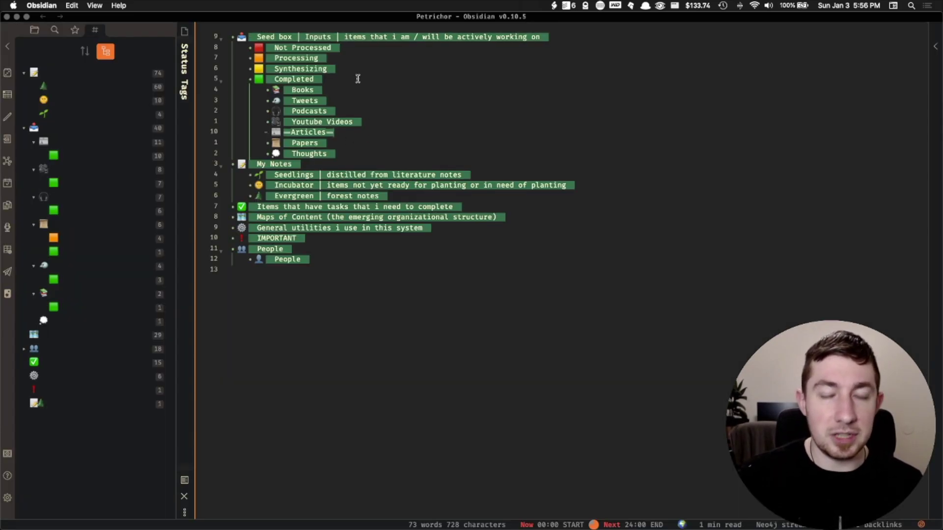
pyautogui.press('super+e')
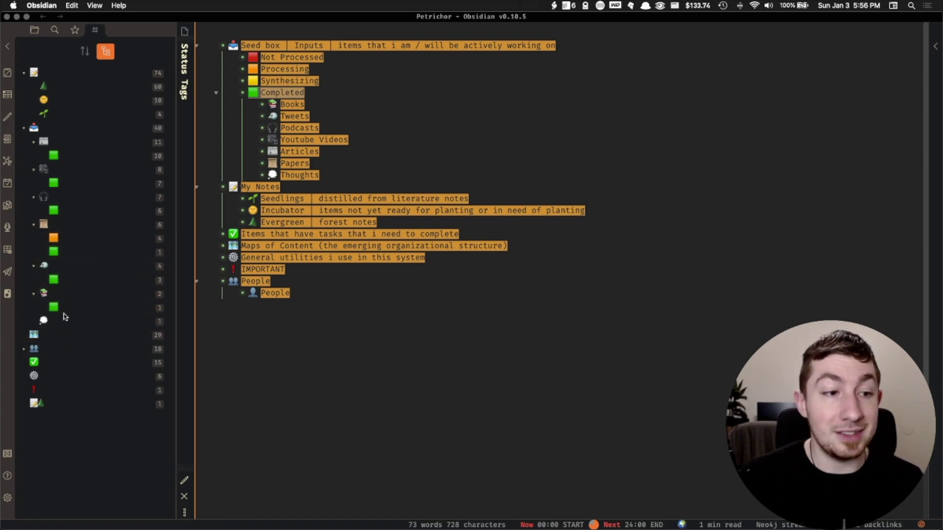
# Expand the people emoji tag and search for notes with the nested inbox, paper and orange square tag.
pyautogui.click(24, 349)
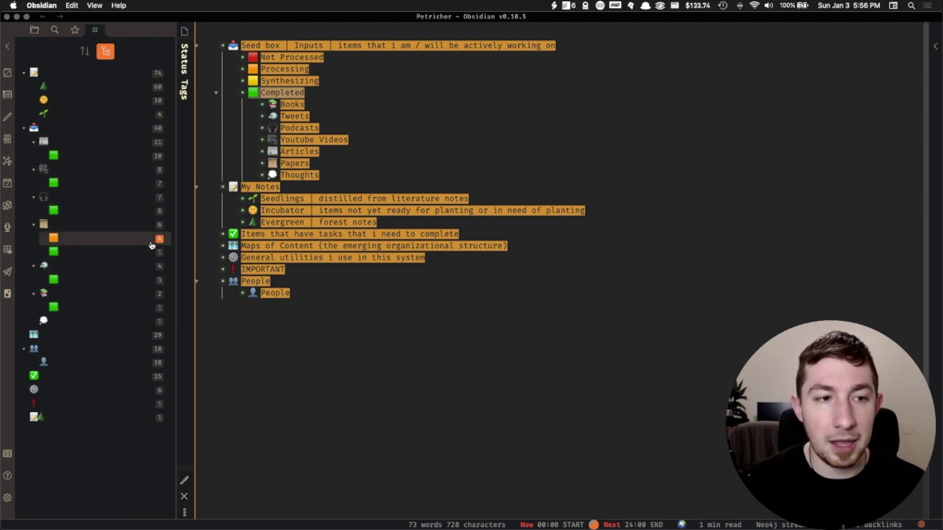
pyautogui.click(128, 244)
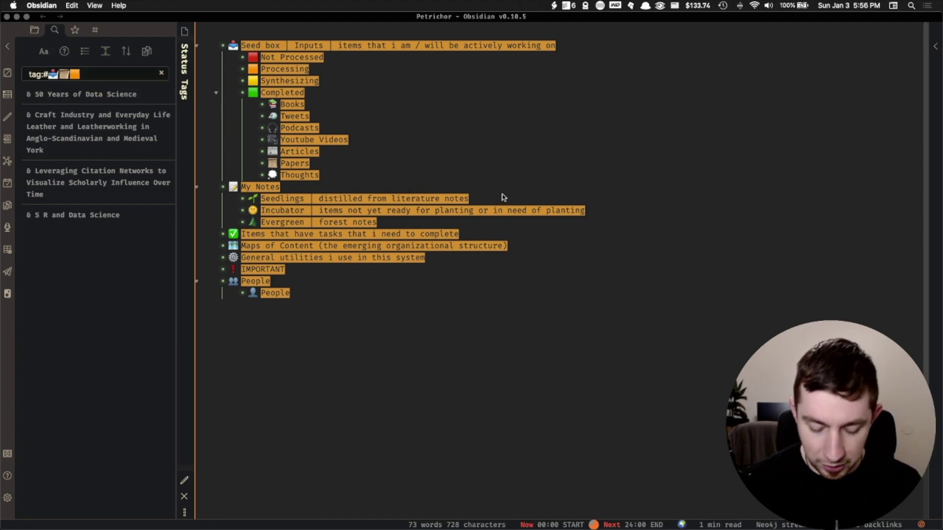
pyautogui.press('super+p')
pyautogui.press('Escape')
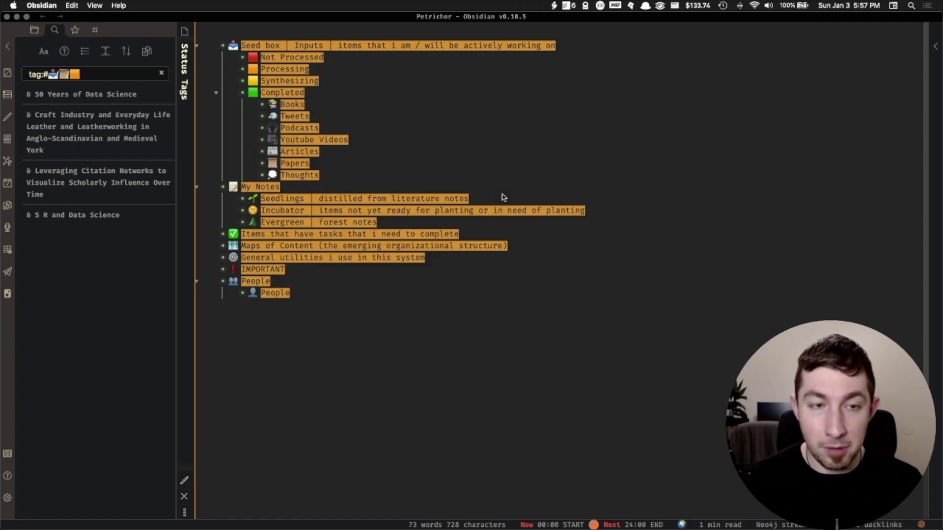
# Look up the red square emoji with the launcher's emoji search and pick it.
pyautogui.hotkey('alt', 'space')
pyautogui.write('e')
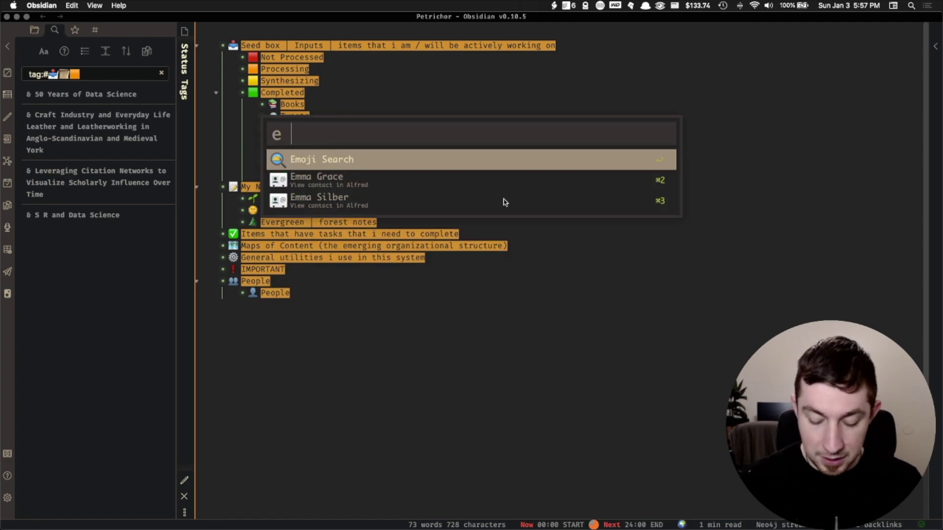
pyautogui.write(' red sq')
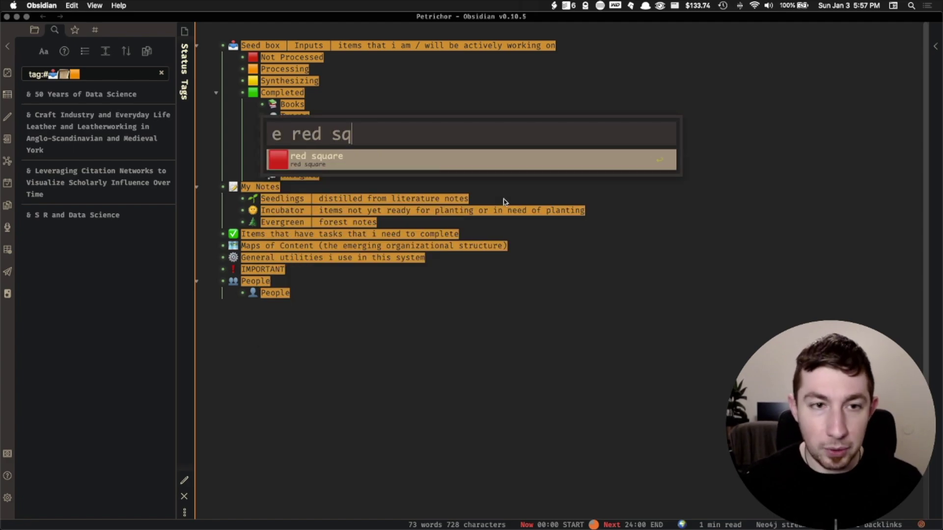
pyautogui.press('Return')
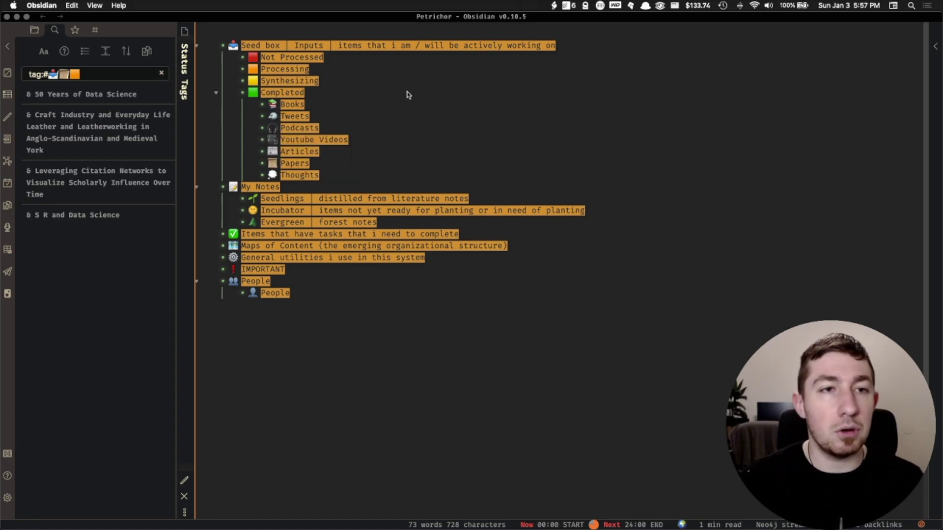
# Open the Templates/Inputs/Paper template in edit mode and place the cursor on its front matter tags line.
pyautogui.press('super+o')
pyautogui.write('paper')
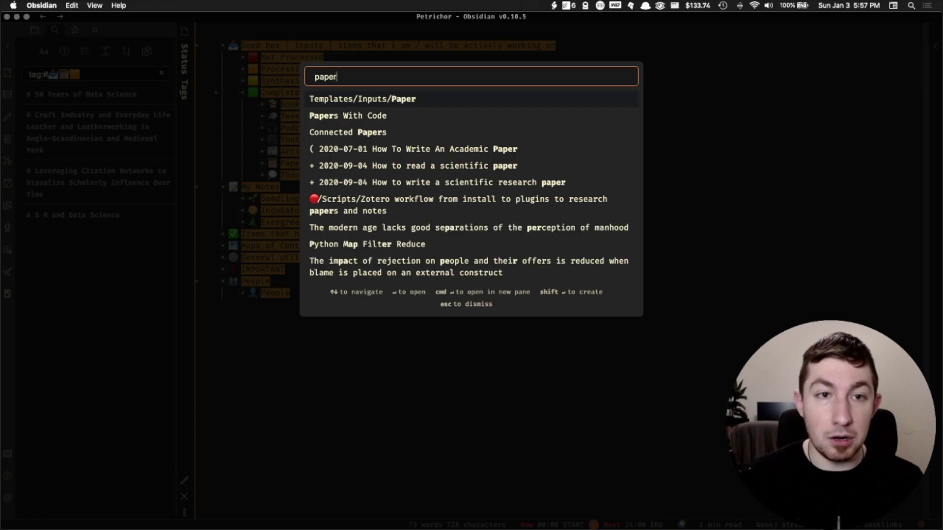
pyautogui.press('Return')
pyautogui.press('super+e')
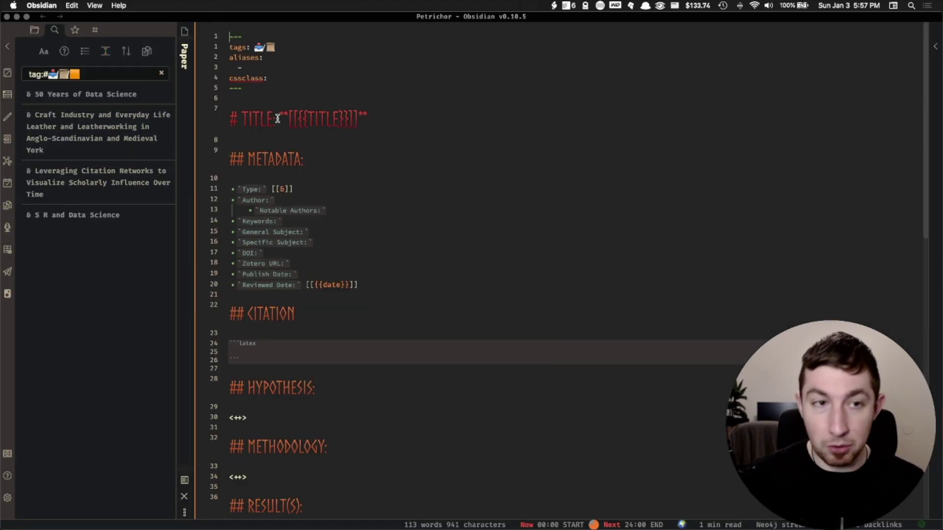
pyautogui.click(289, 52)
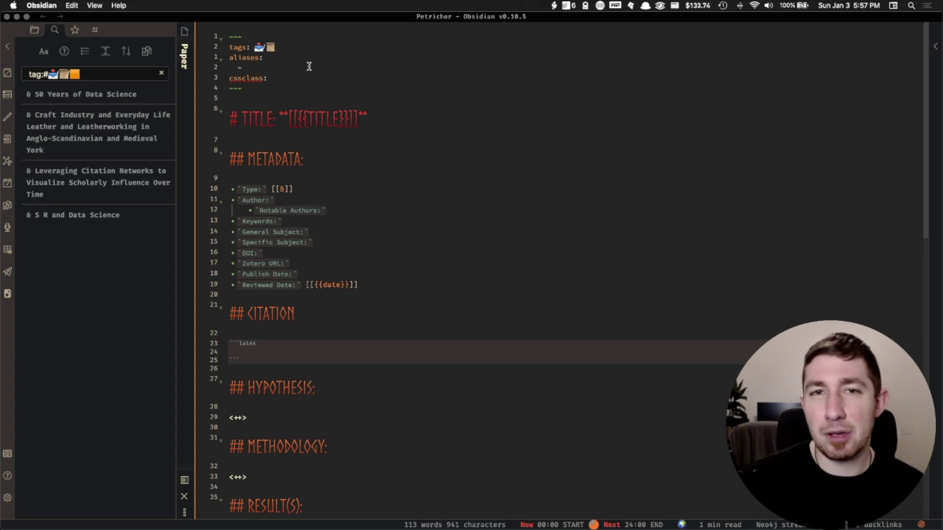
# Open the note with the unnested memo-evergreen tag, insert the missing slash between its two emojis, and return to the tag list.
pyautogui.click(95, 30)
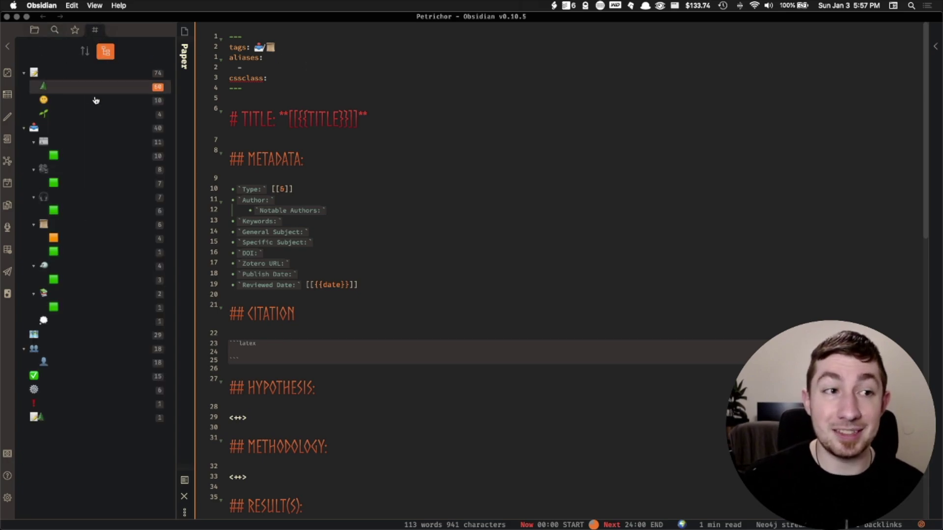
pyautogui.click(61, 421)
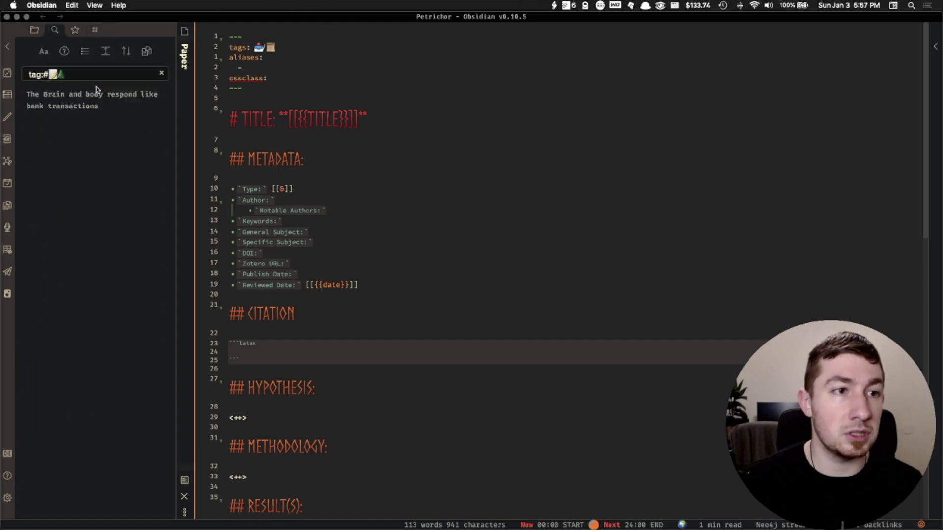
pyautogui.click(98, 94)
pyautogui.click(264, 48)
pyautogui.write('/')
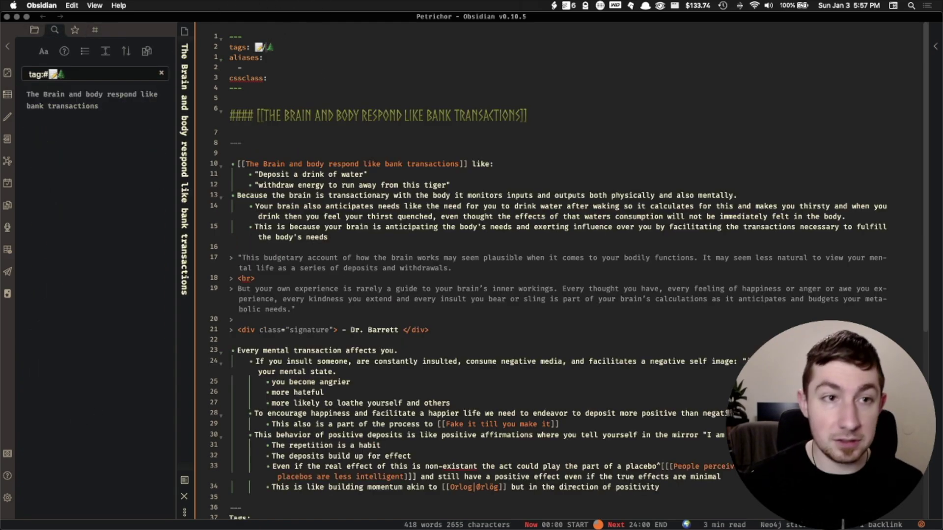
pyautogui.click(305, 71)
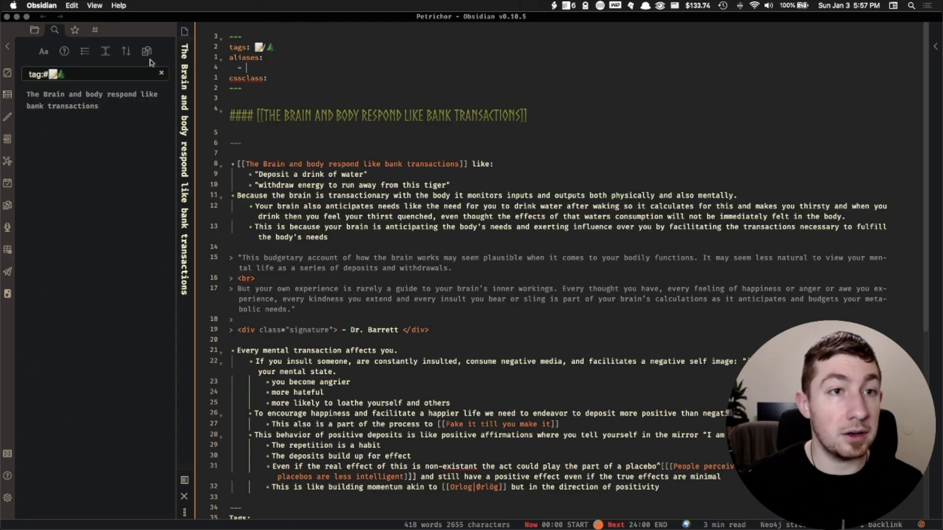
pyautogui.click(95, 30)
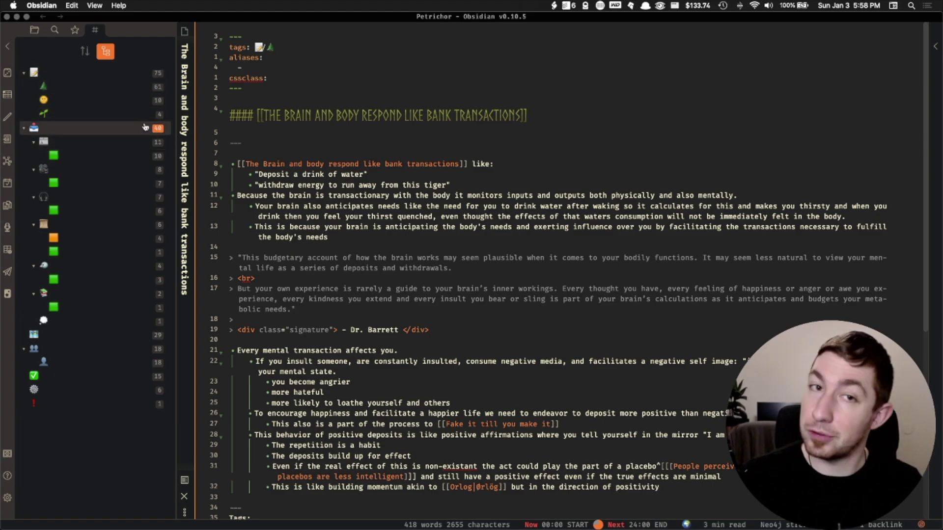
# Show the tags as a flat list and sort them by Tag name (A to Z).
pyautogui.click(106, 55)
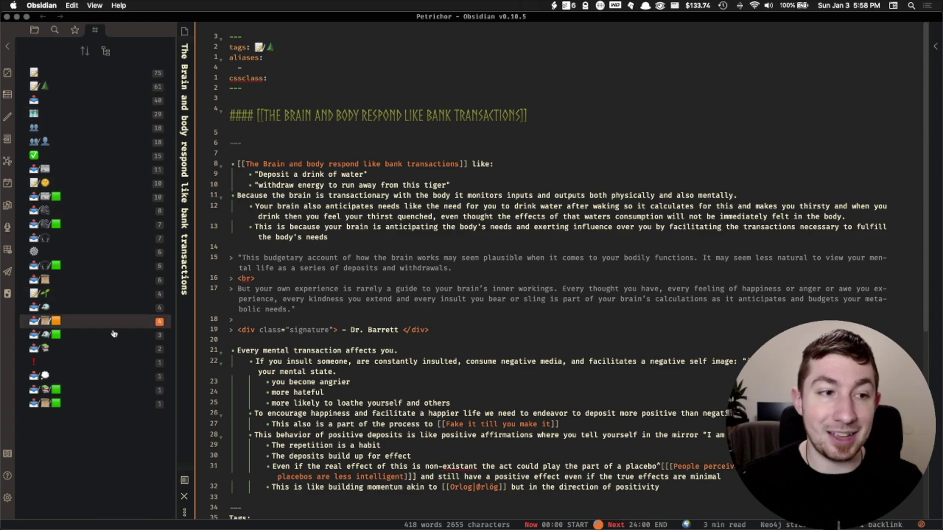
pyautogui.click(85, 50)
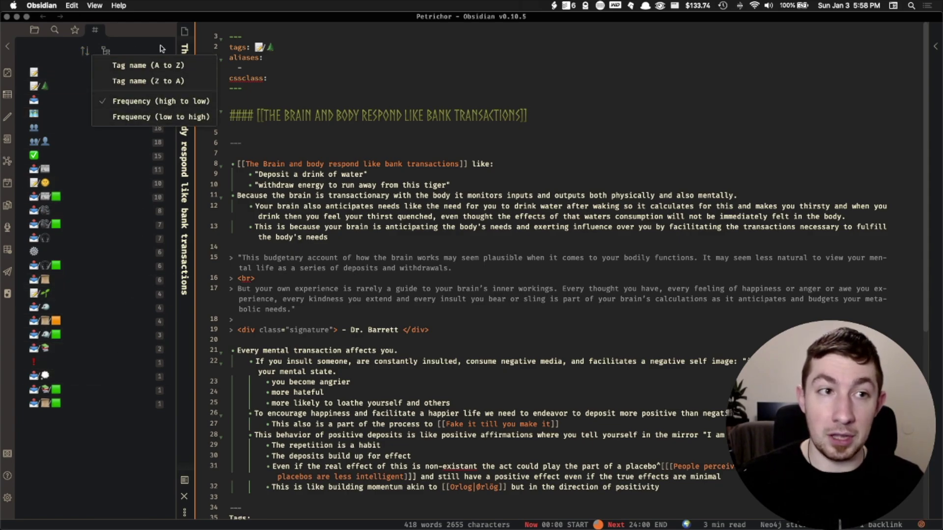
pyautogui.click(172, 69)
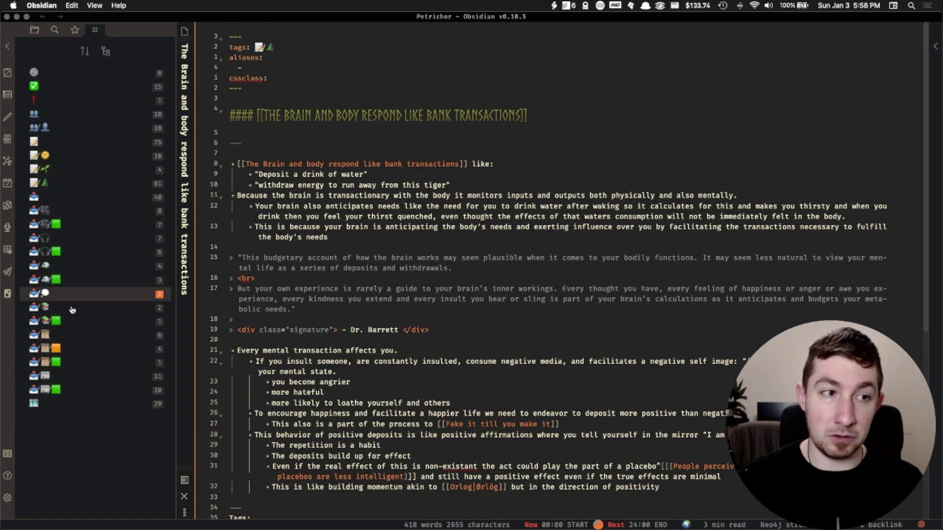
# Sort the tags by Frequency (high to low) again and restore the nested tag view.
pyautogui.click(85, 51)
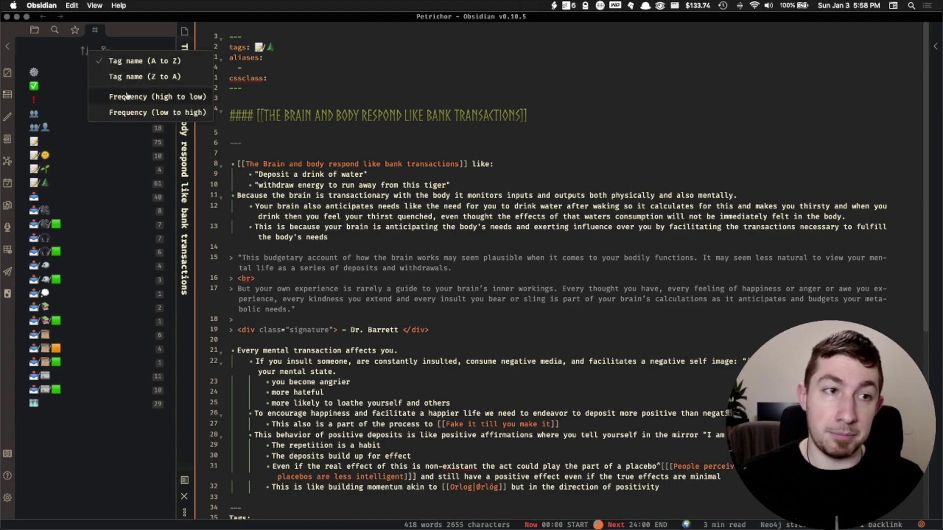
pyautogui.click(133, 97)
pyautogui.click(105, 51)
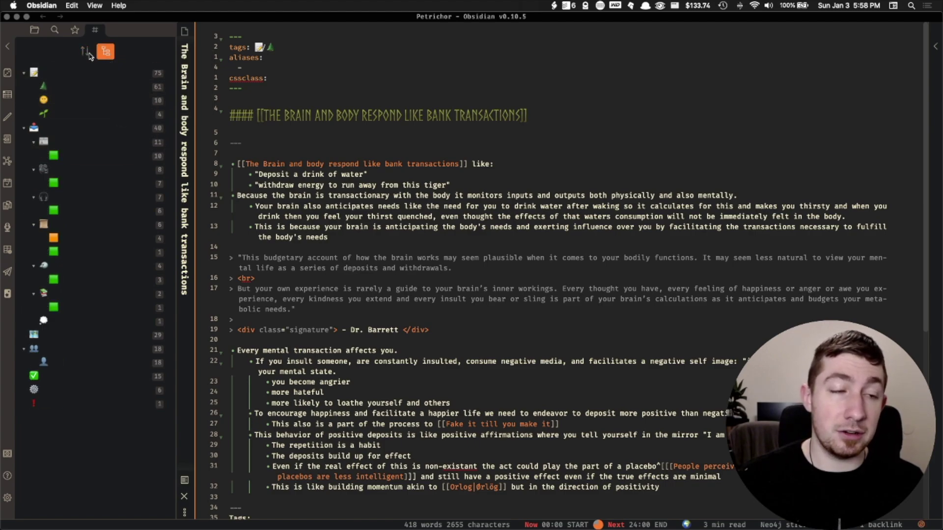
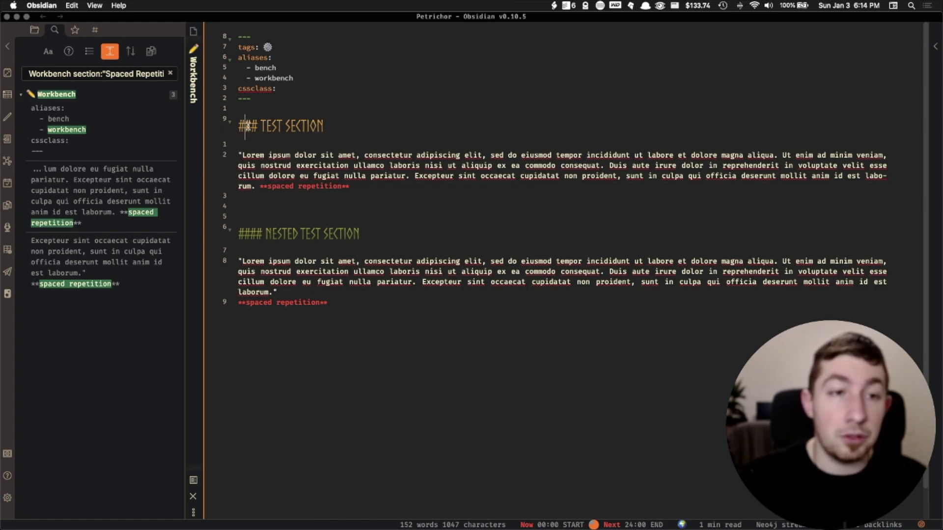
# Highlight the Test Section heading and its paragraph in the Workbench note, plus the Workbench and section terms in the search query.
pyautogui.moveTo(245, 126); pyautogui.dragTo(336, 132)
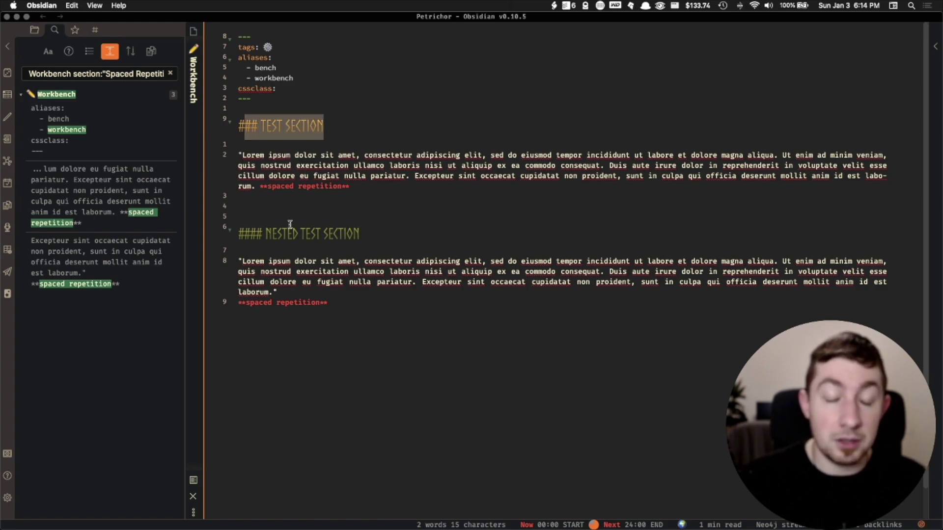
pyautogui.click(257, 230)
pyautogui.moveTo(247, 155); pyautogui.dragTo(390, 192)
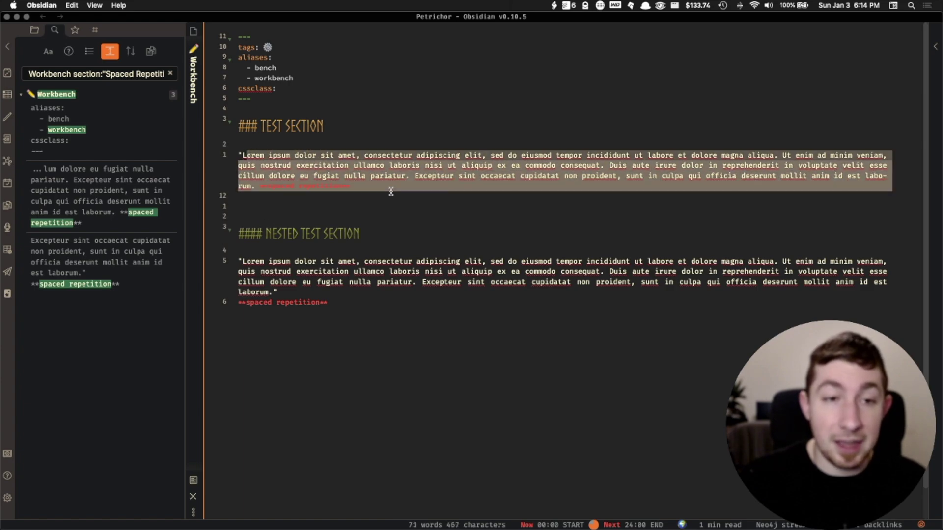
pyautogui.click(311, 187)
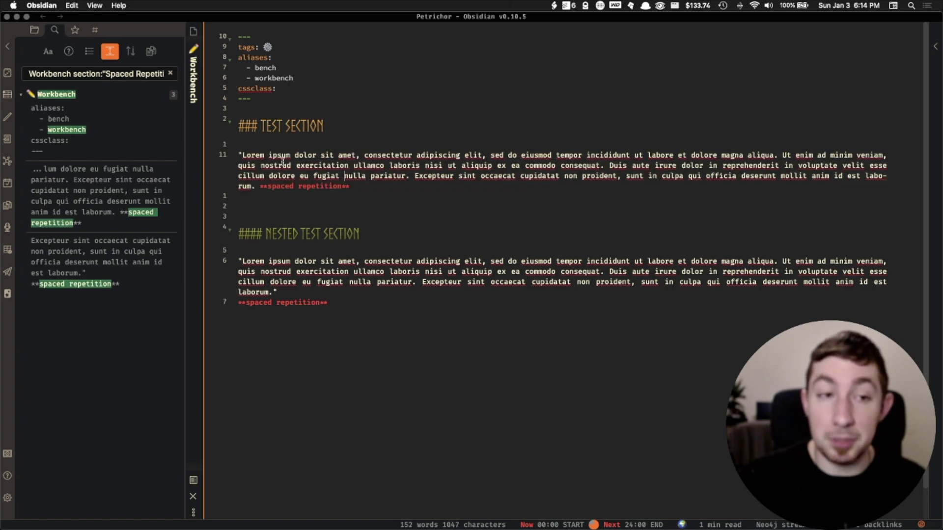
pyautogui.click(279, 302)
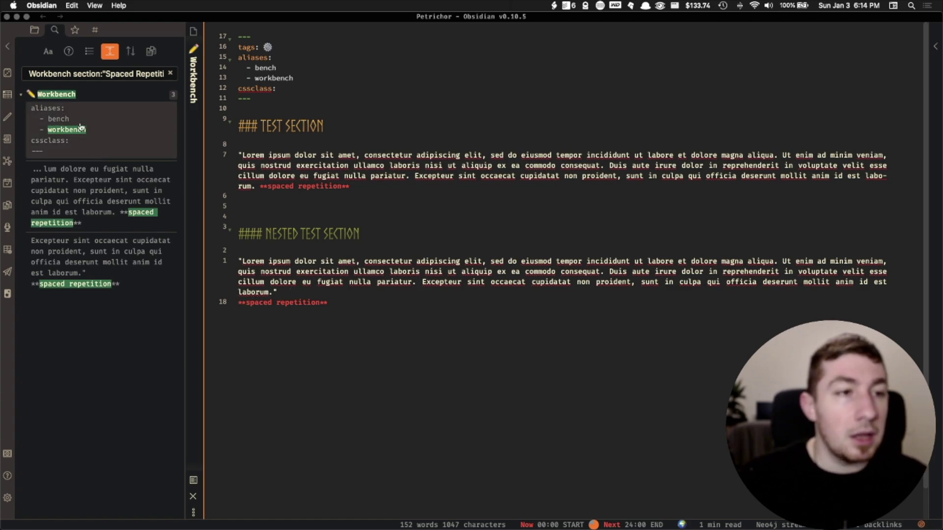
pyautogui.doubleClick(55, 74)
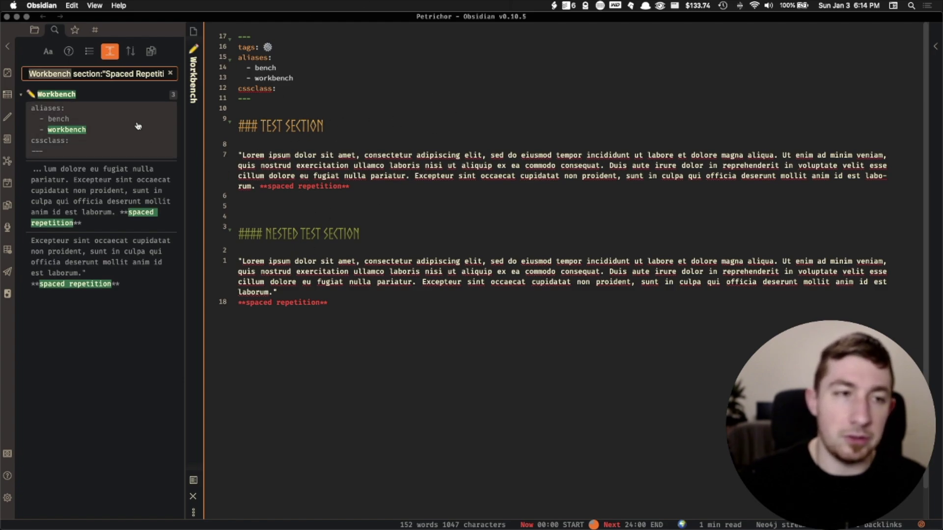
pyautogui.doubleClick(94, 73)
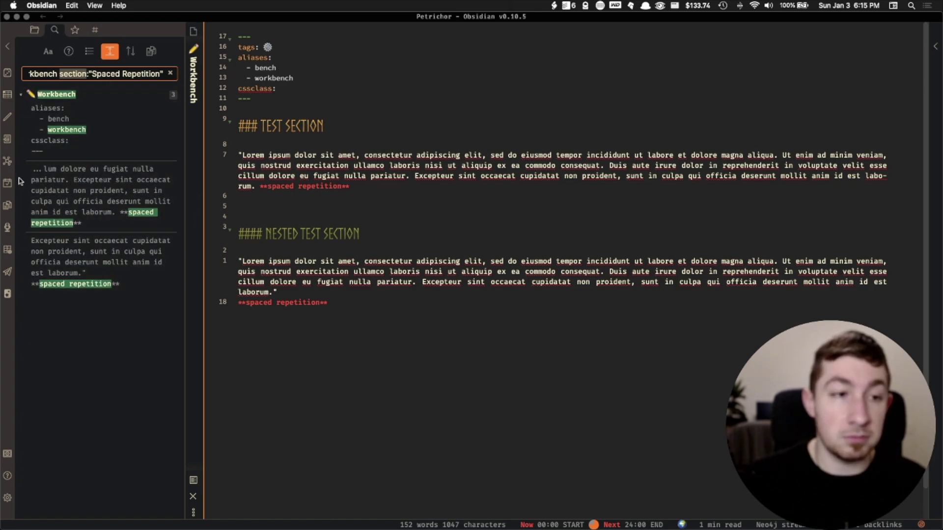
# Delete the Nested Test Section heading from the Workbench note and place the cursor on a blank line between the paragraphs.
pyautogui.moveTo(359, 234); pyautogui.dragTo(222, 235)
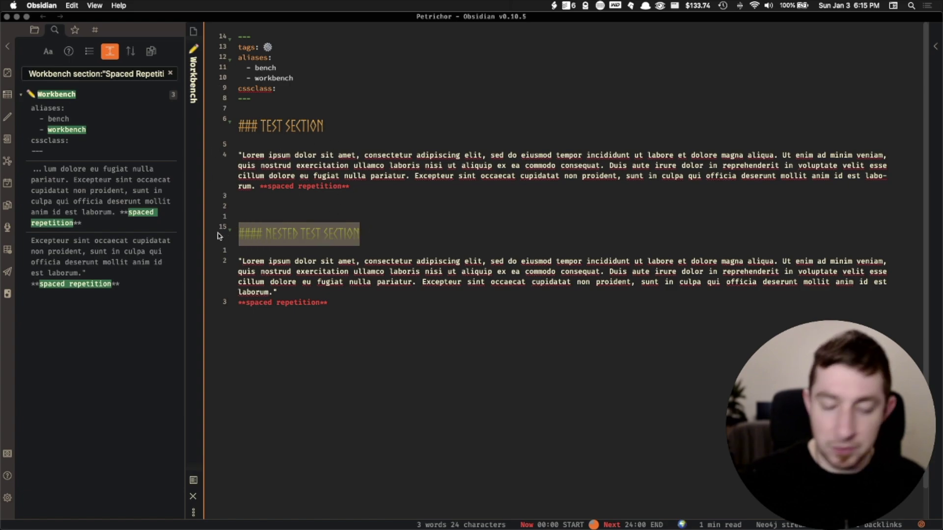
pyautogui.press('BackSpace')
pyautogui.moveTo(395, 147); pyautogui.dragTo(404, 139)
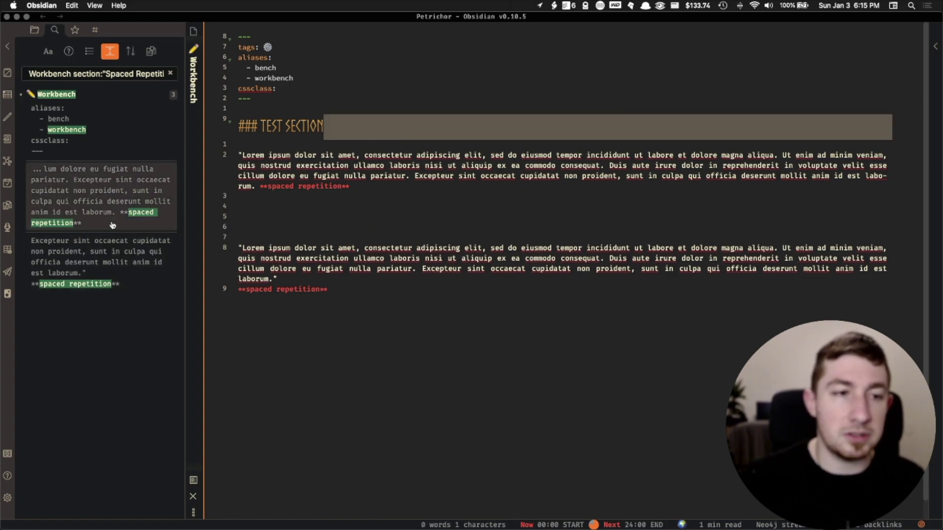
pyautogui.click(269, 228)
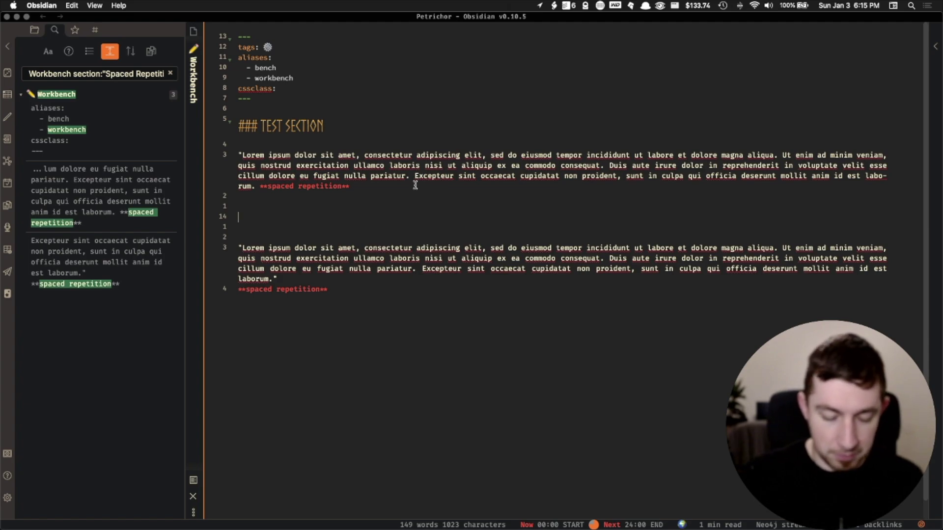
# Restore the deleted Nested Test Section heading and change the search operator before "Spaced Repetition" to line.
pyautogui.press('super+z')
pyautogui.doubleClick(84, 74)
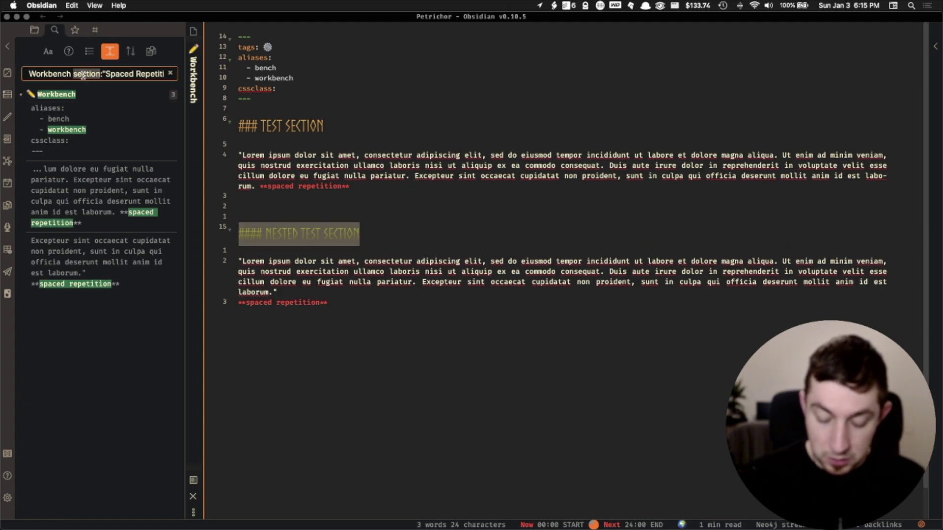
pyautogui.write('line')
pyautogui.click(504, 132)
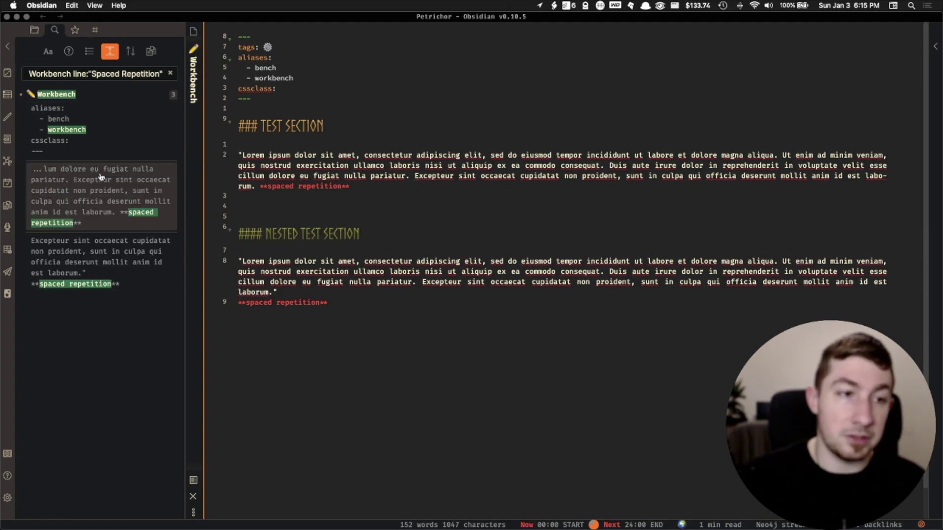
# Change the search operator to block and highlight the block:"Spaced Repetition" part of the query.
pyautogui.doubleClick(80, 74)
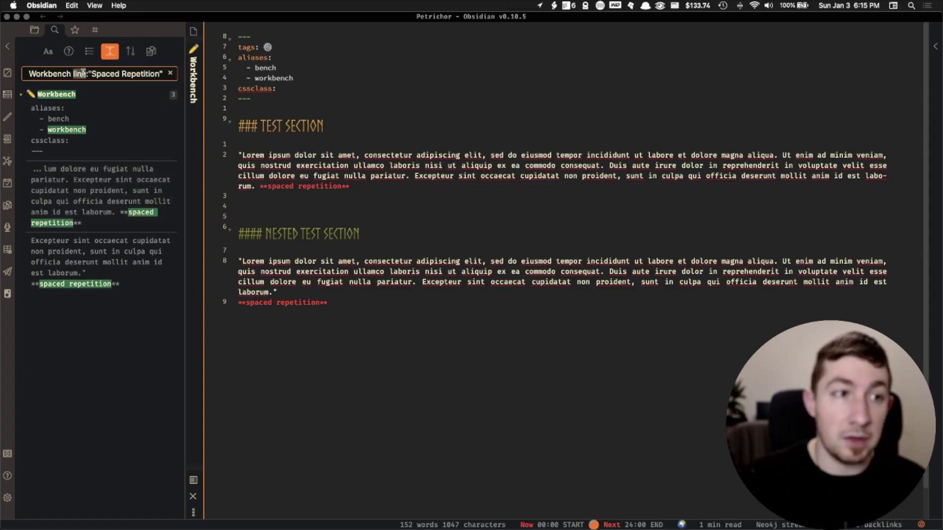
pyautogui.write('block')
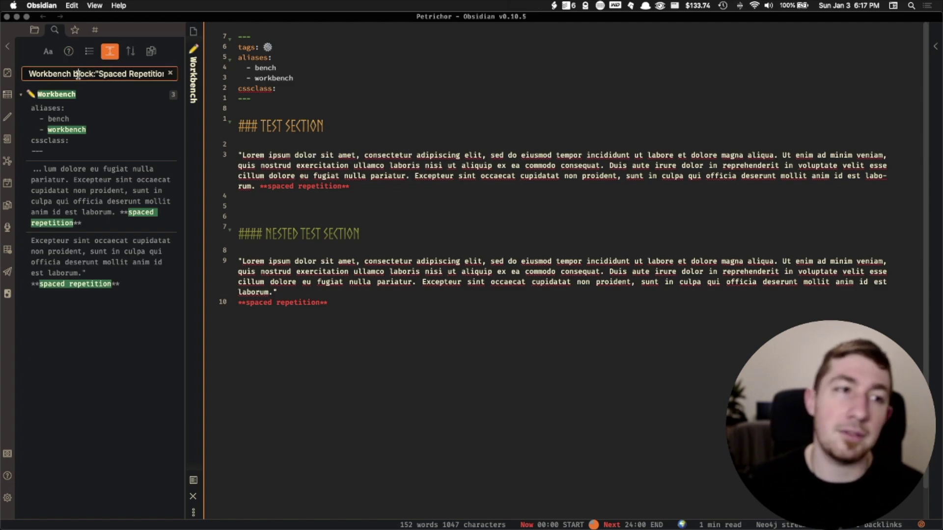
pyautogui.moveTo(74, 74); pyautogui.dragTo(171, 75)
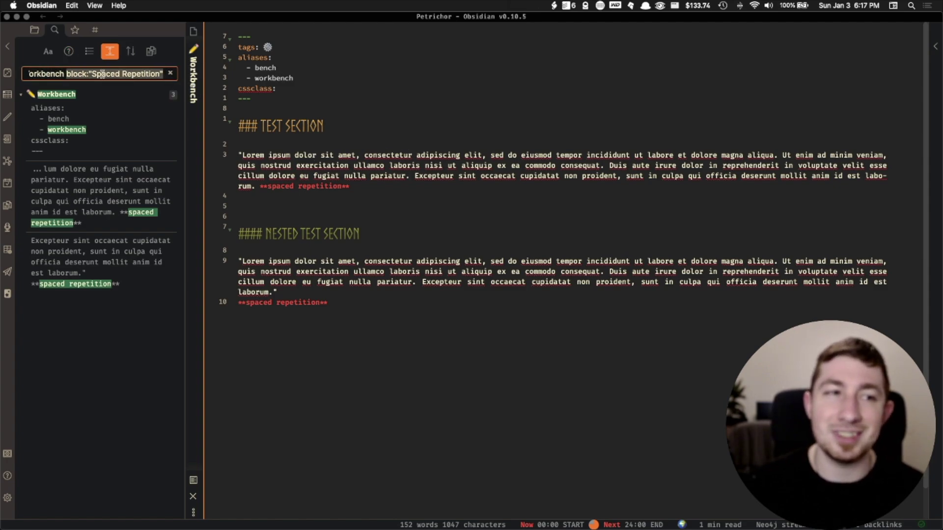
pyautogui.click(68, 74)
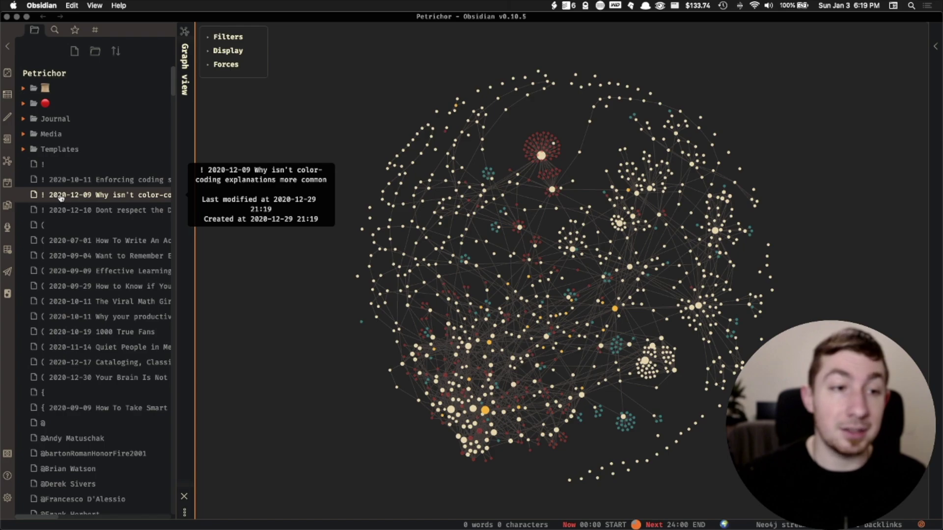
# Open the 2020-12-09 color-coding explanations note in the graph view's pane and the Workbench note in a new pane, moving to its last line.
pyautogui.moveTo(58, 197); pyautogui.dragTo(316, 50)
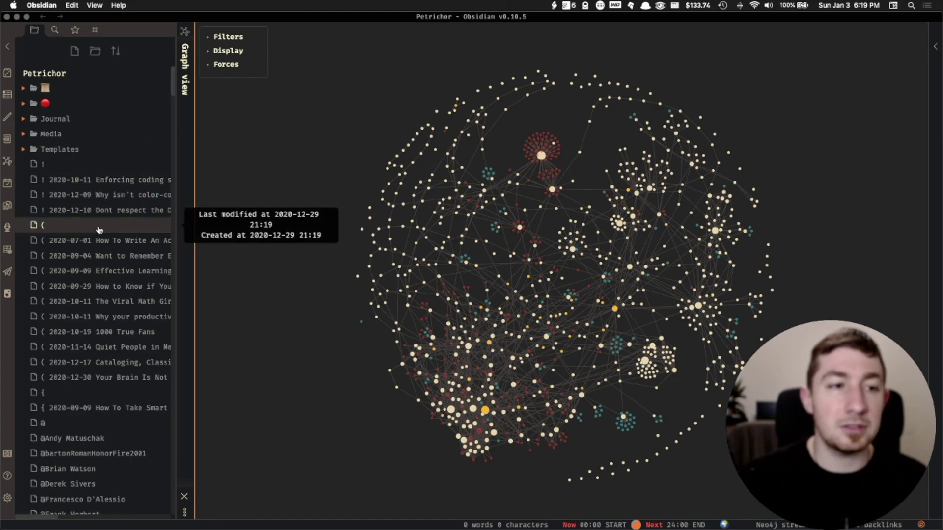
pyautogui.moveTo(118, 195); pyautogui.dragTo(184, 30)
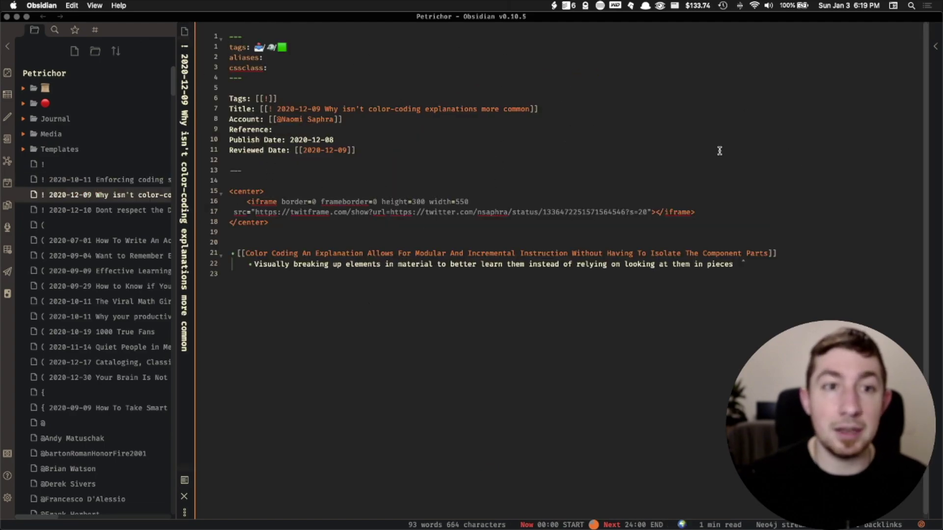
pyautogui.press('super+o')
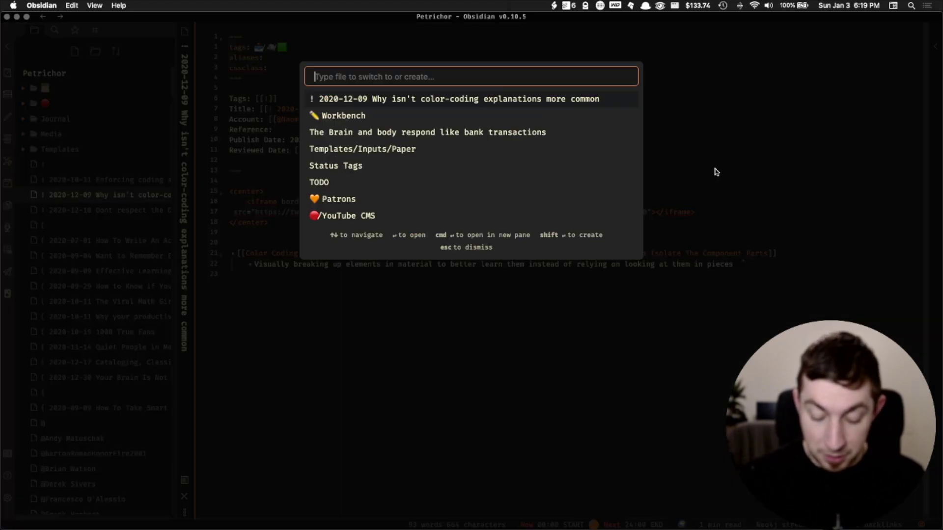
pyautogui.write('ben')
pyautogui.press('super+Return')
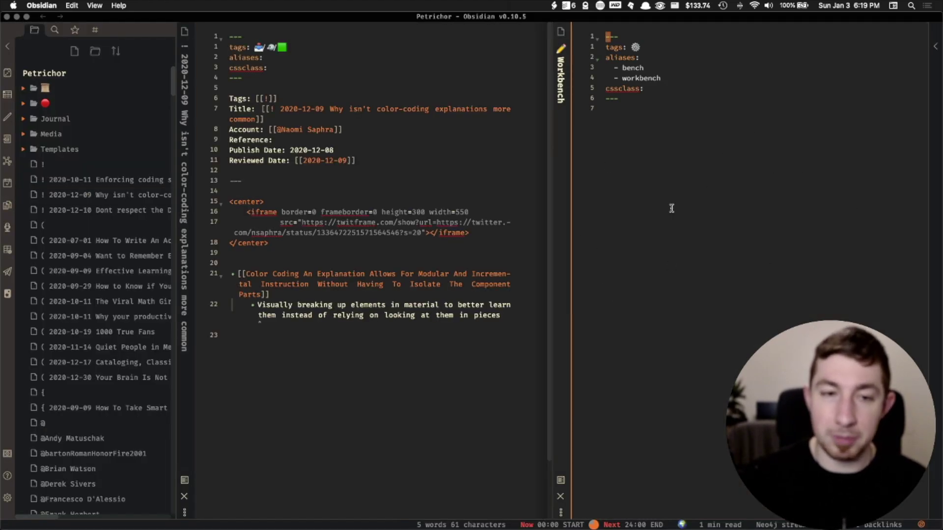
pyautogui.hotkey('shift', 'g')
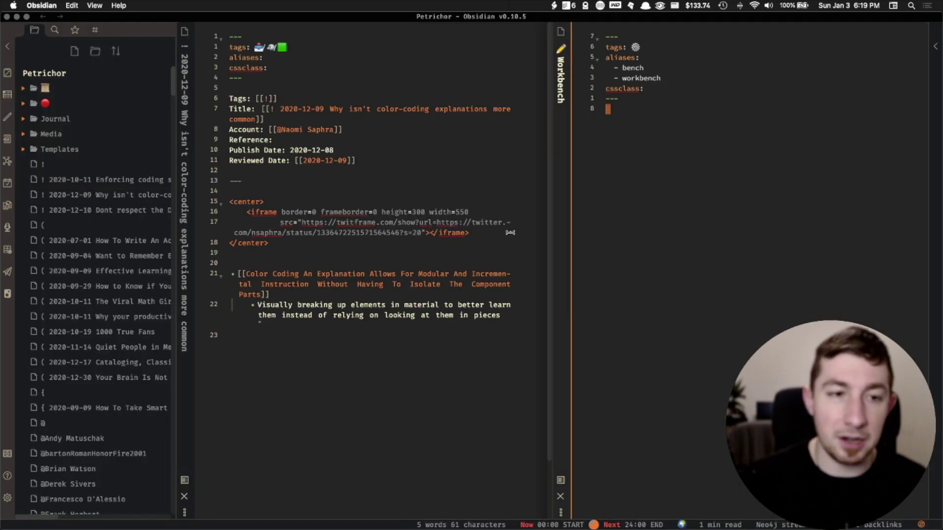
# Preview the color-coding explanations note, open its linked Color Coding An Explanation note in the Workbench pane, and skim the content.
pyautogui.click(307, 279)
pyautogui.press('super+e')
pyautogui.moveTo(334, 373)
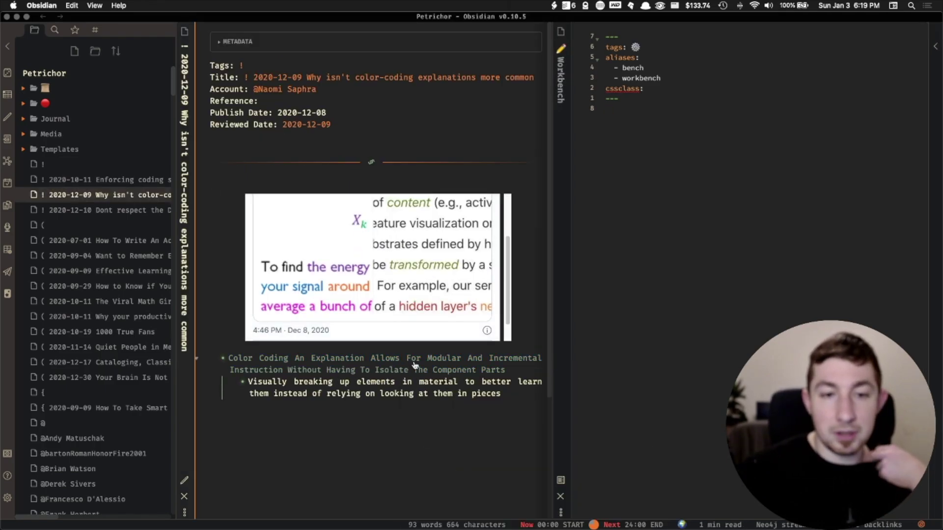
pyautogui.moveTo(407, 362)
pyautogui.moveTo(393, 361); pyautogui.dragTo(559, 35)
pyautogui.scroll(-10, 693, 204)
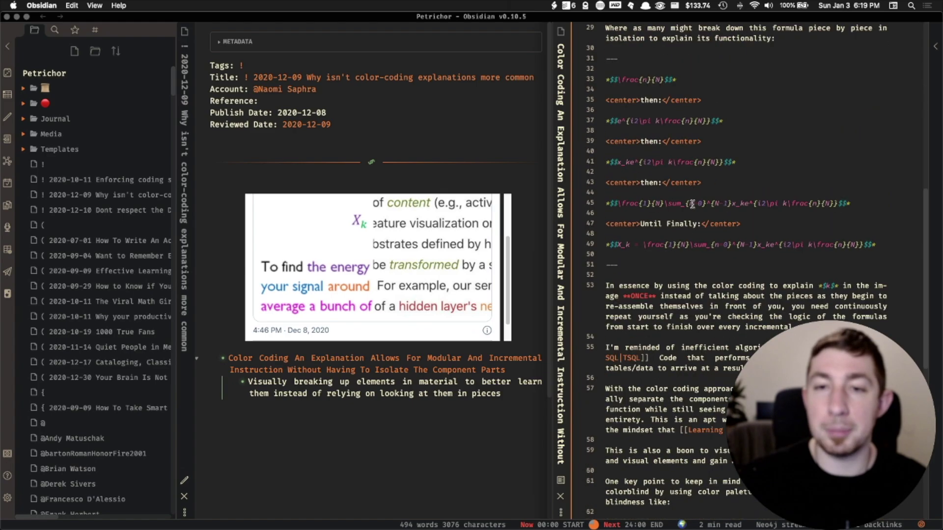
pyautogui.scroll(10, 692, 204)
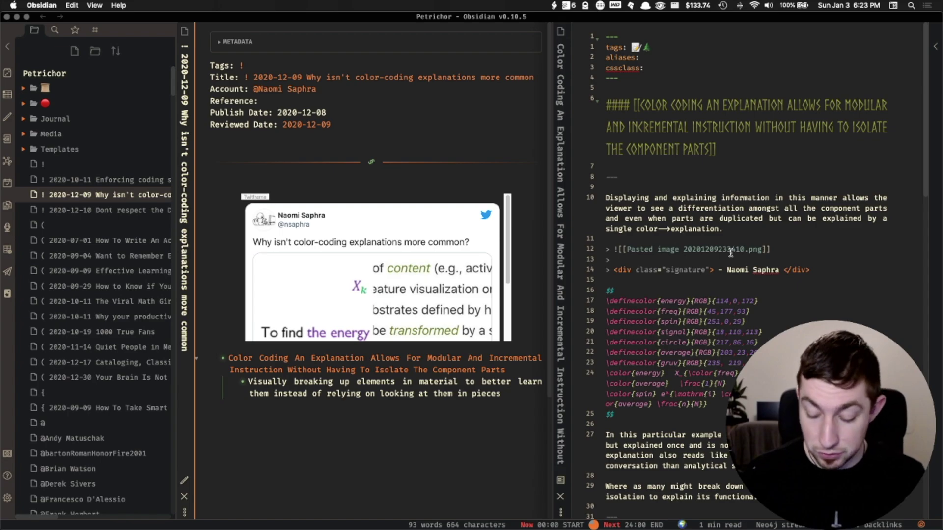
# Open the Patrons note with the quick switcher.
pyautogui.press('super+shift+w')
pyautogui.write('patr')
pyautogui.press('Return')
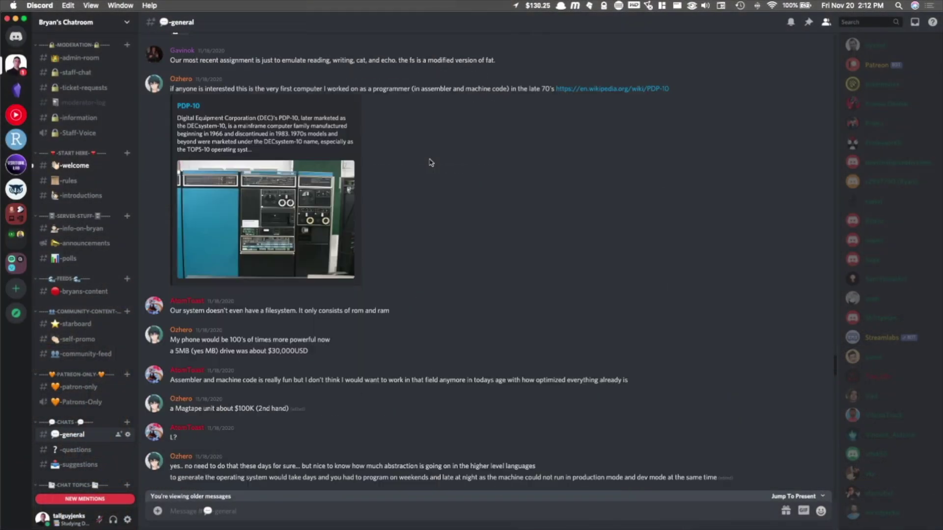
pyautogui.scroll(-20, 430, 162)
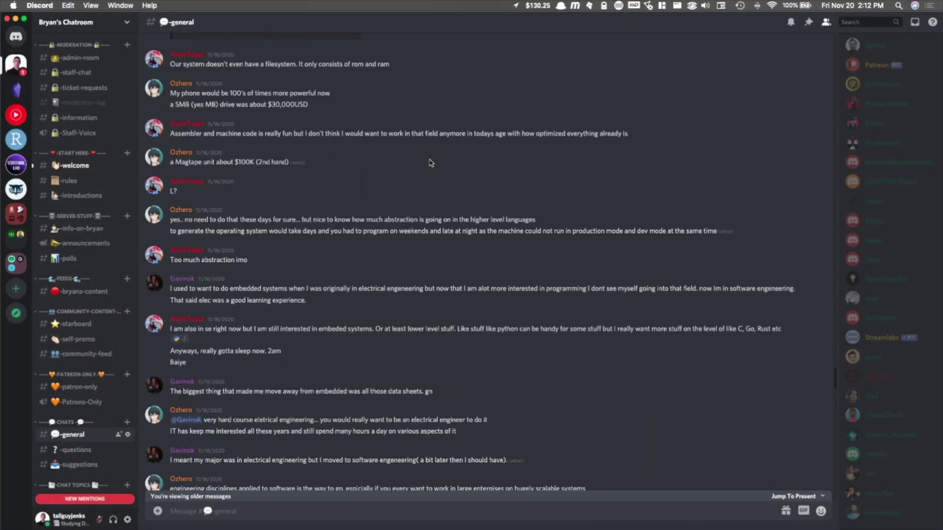